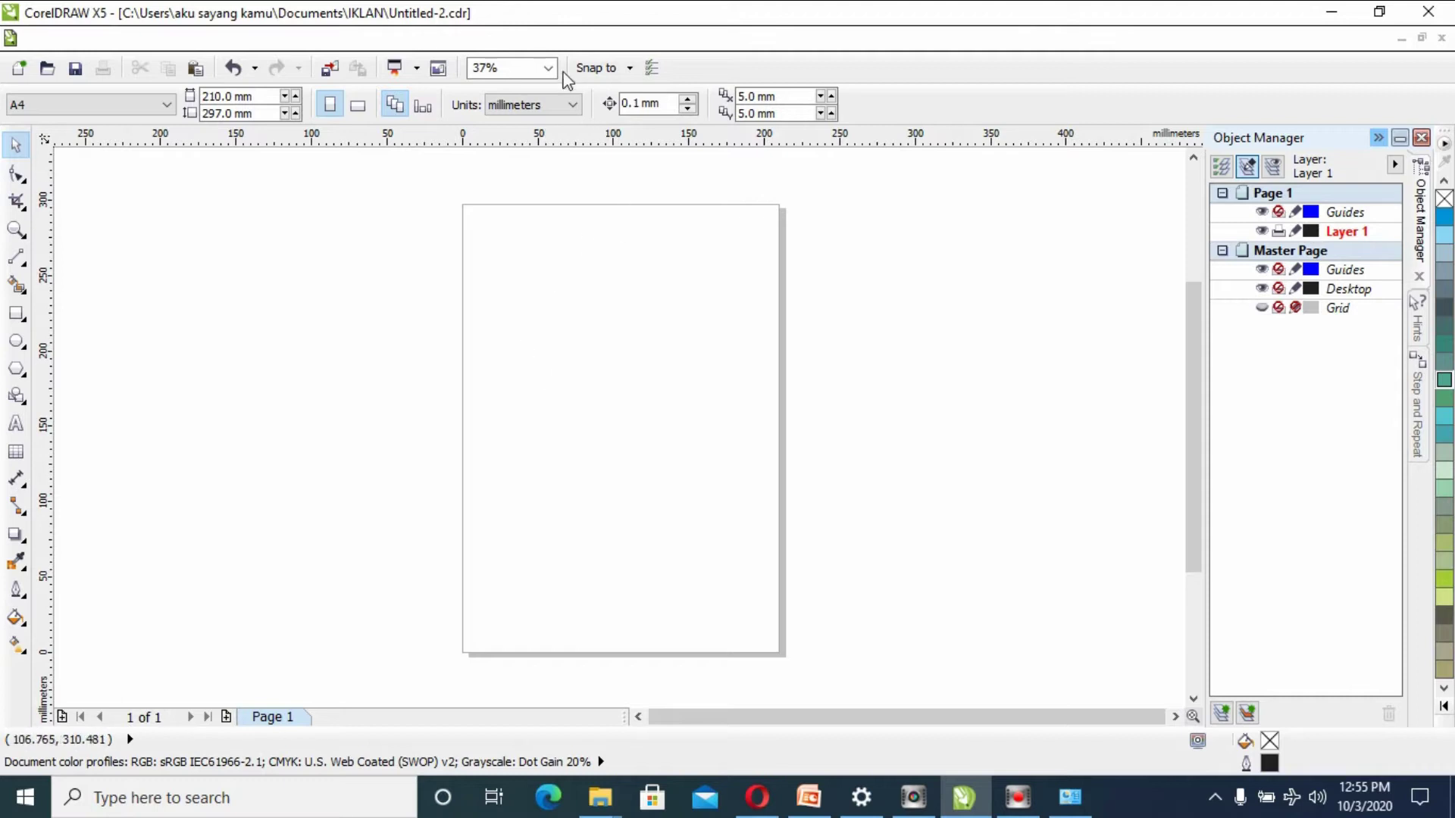
Draw a ring-shaped basic shape about 113 mm across in the upper middle of the page, at 50% zoom
left_click(549, 68)
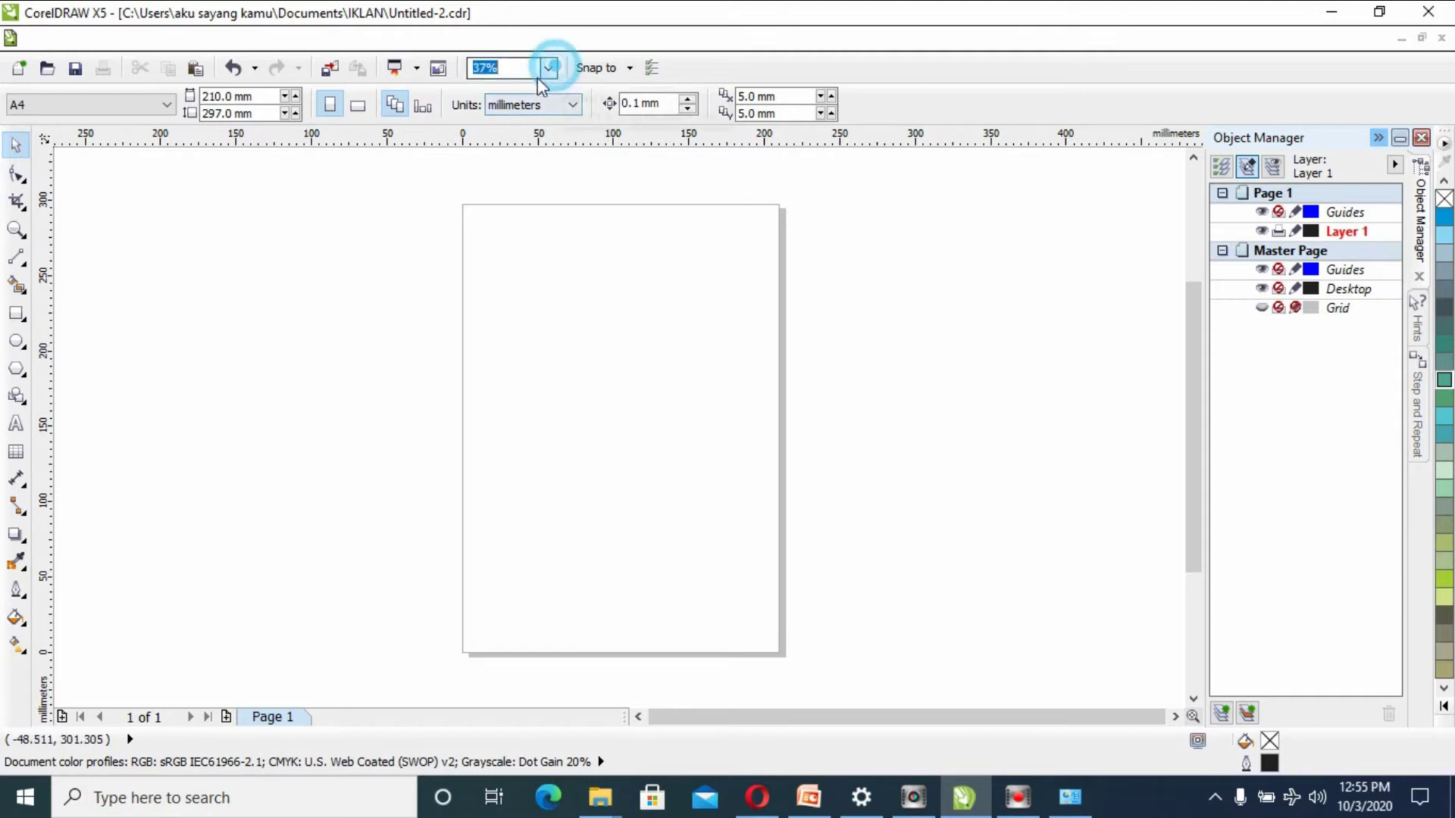
left_click(513, 157)
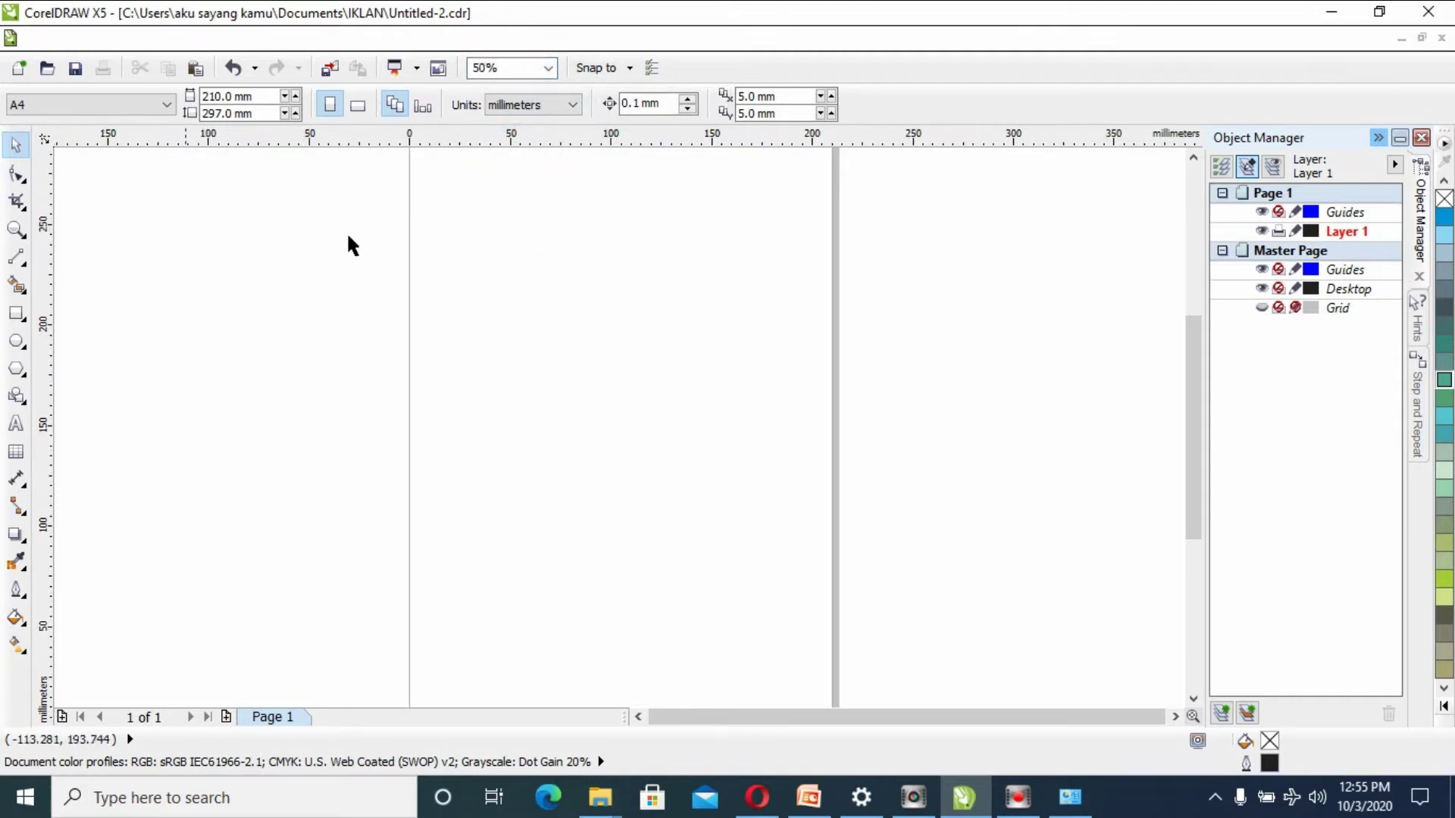
left_click(21, 400)
left_click(500, 104)
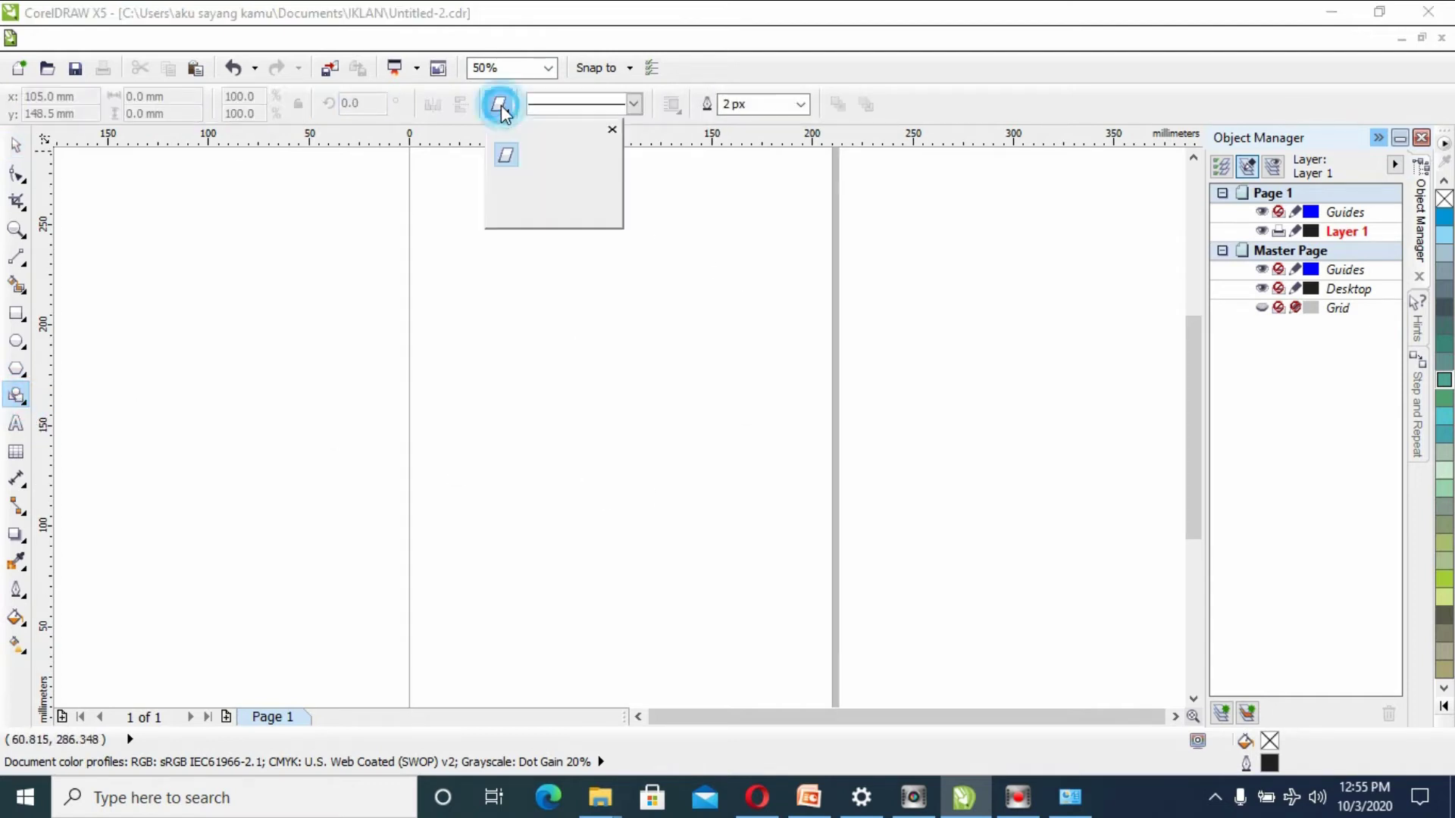
left_click(578, 179)
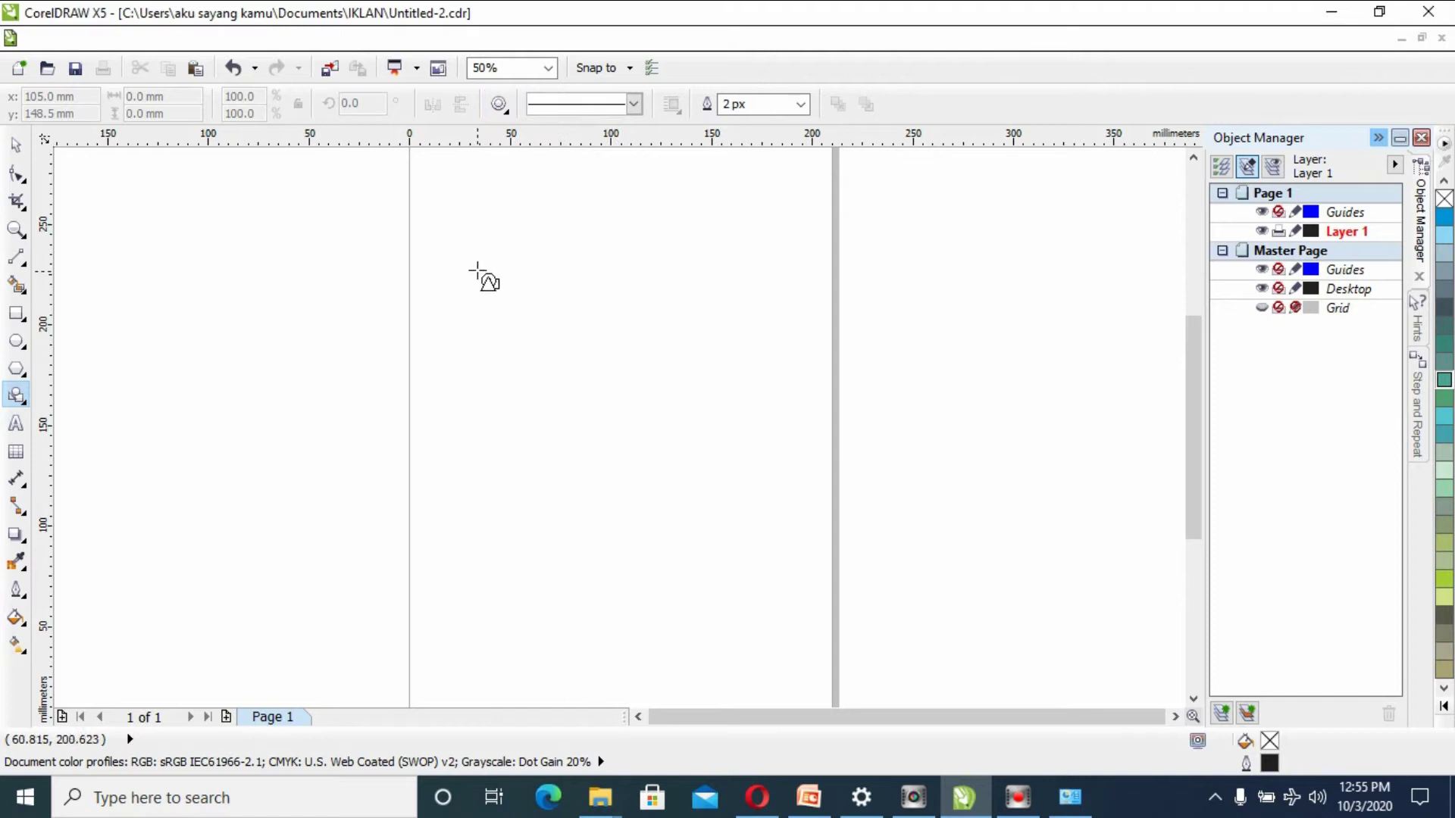
left_click_drag(482, 271, 716, 505)
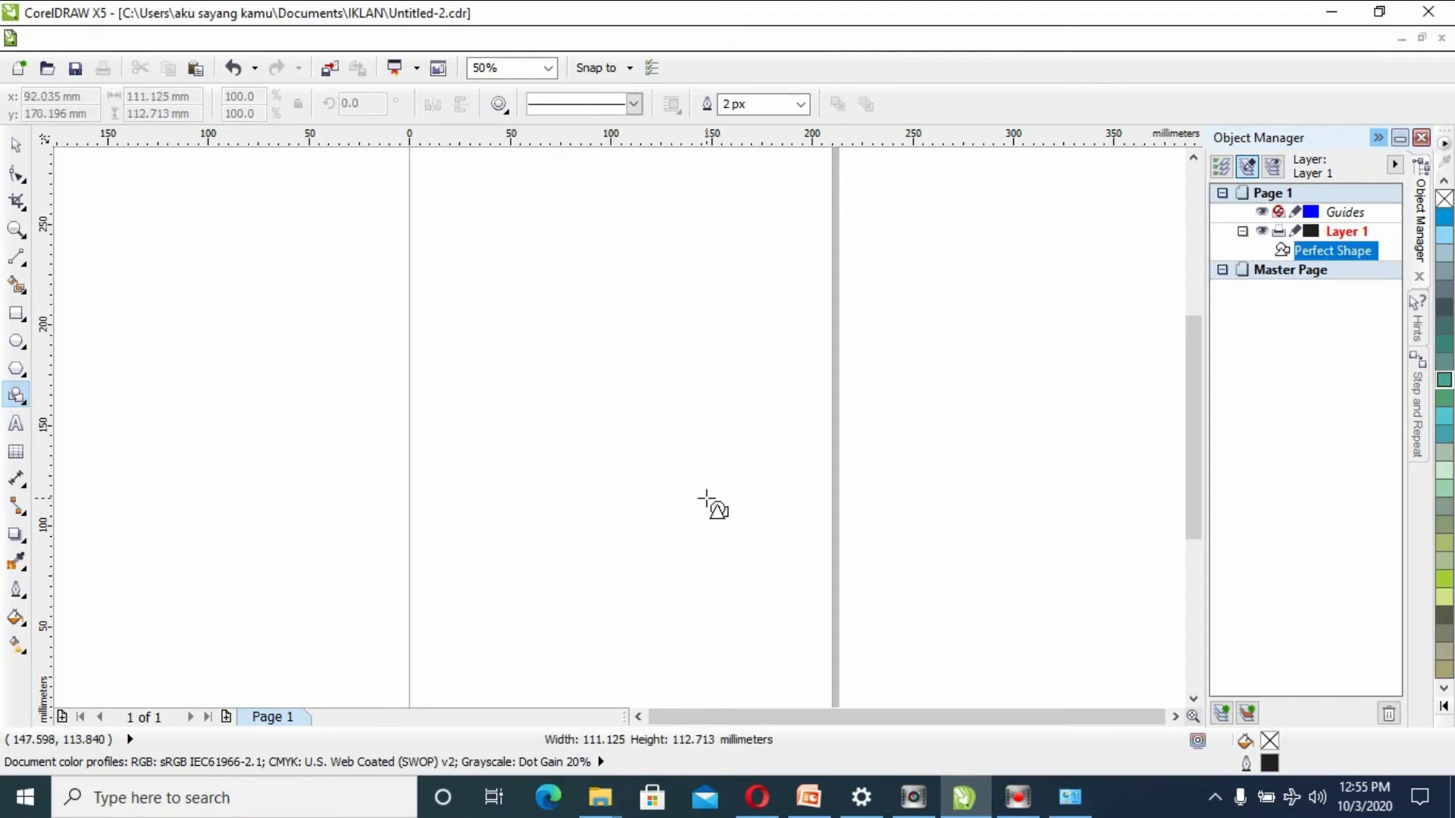
Enlarge the ring's inner circle to make the band thinner, and move the ring up to about x 96 mm, y 185 mm
left_click(16, 173)
left_click_drag(599, 317, 595, 298)
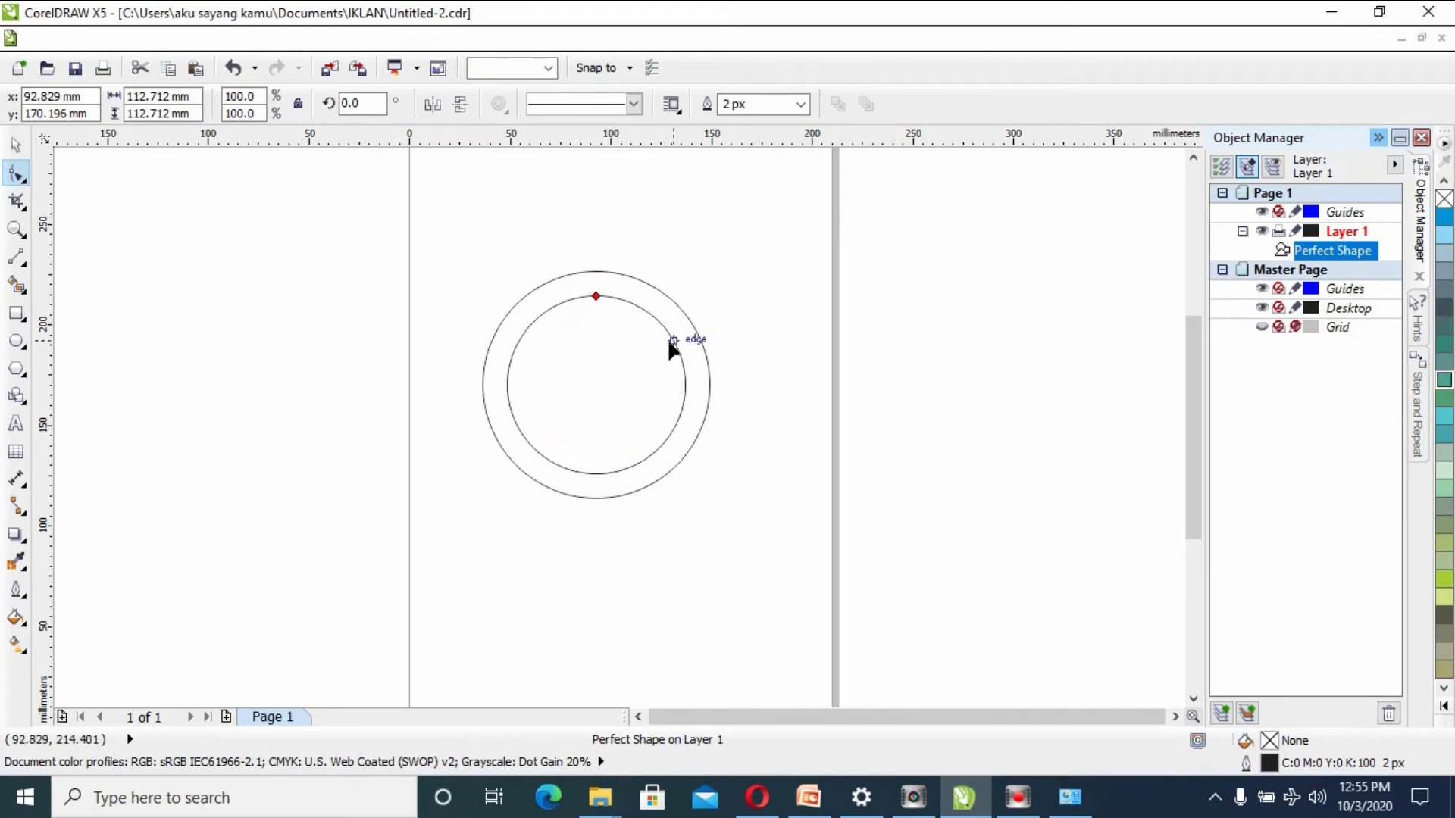
left_click(15, 144)
left_click(415, 363)
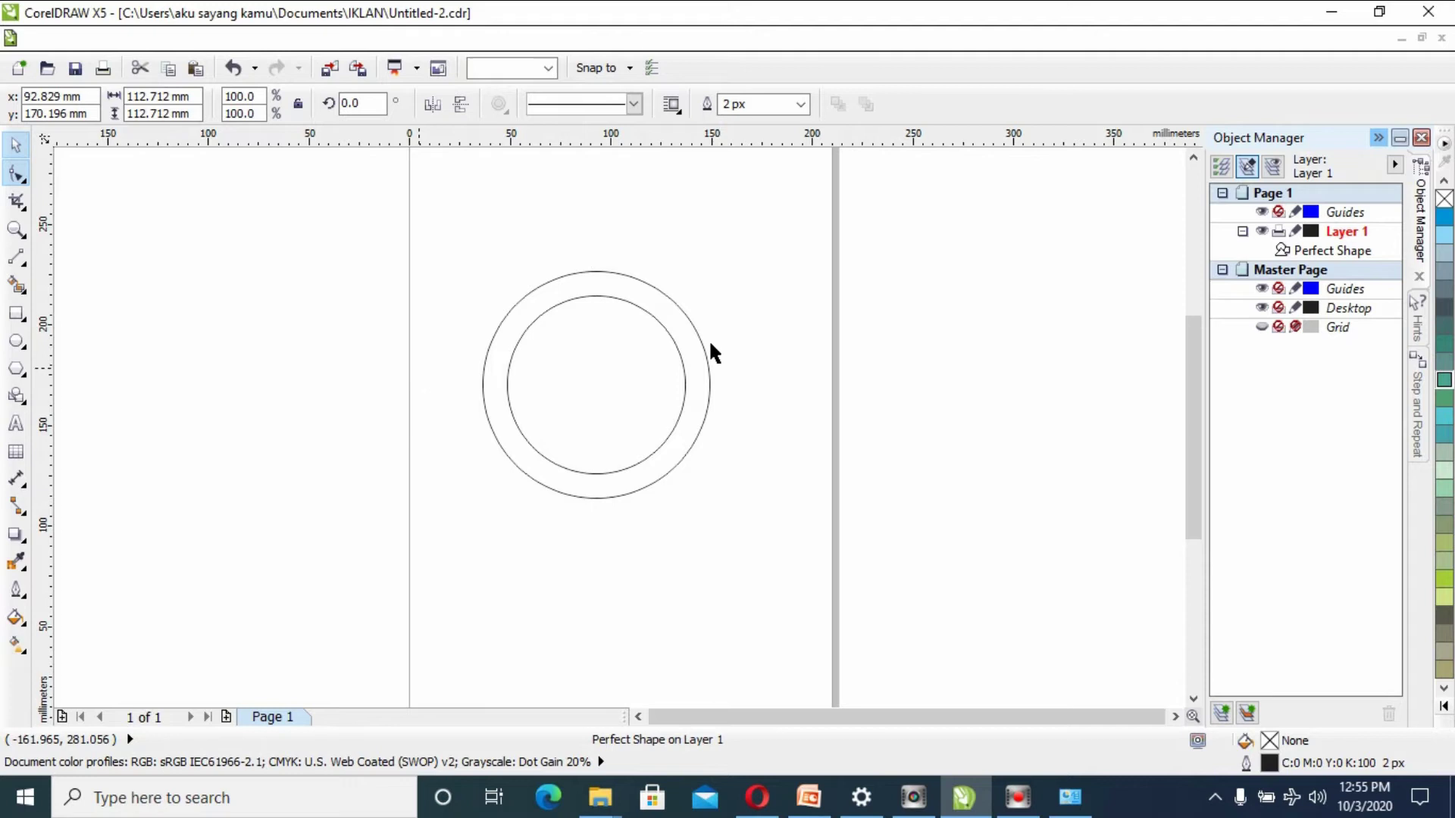
left_click_drag(699, 335, 704, 304)
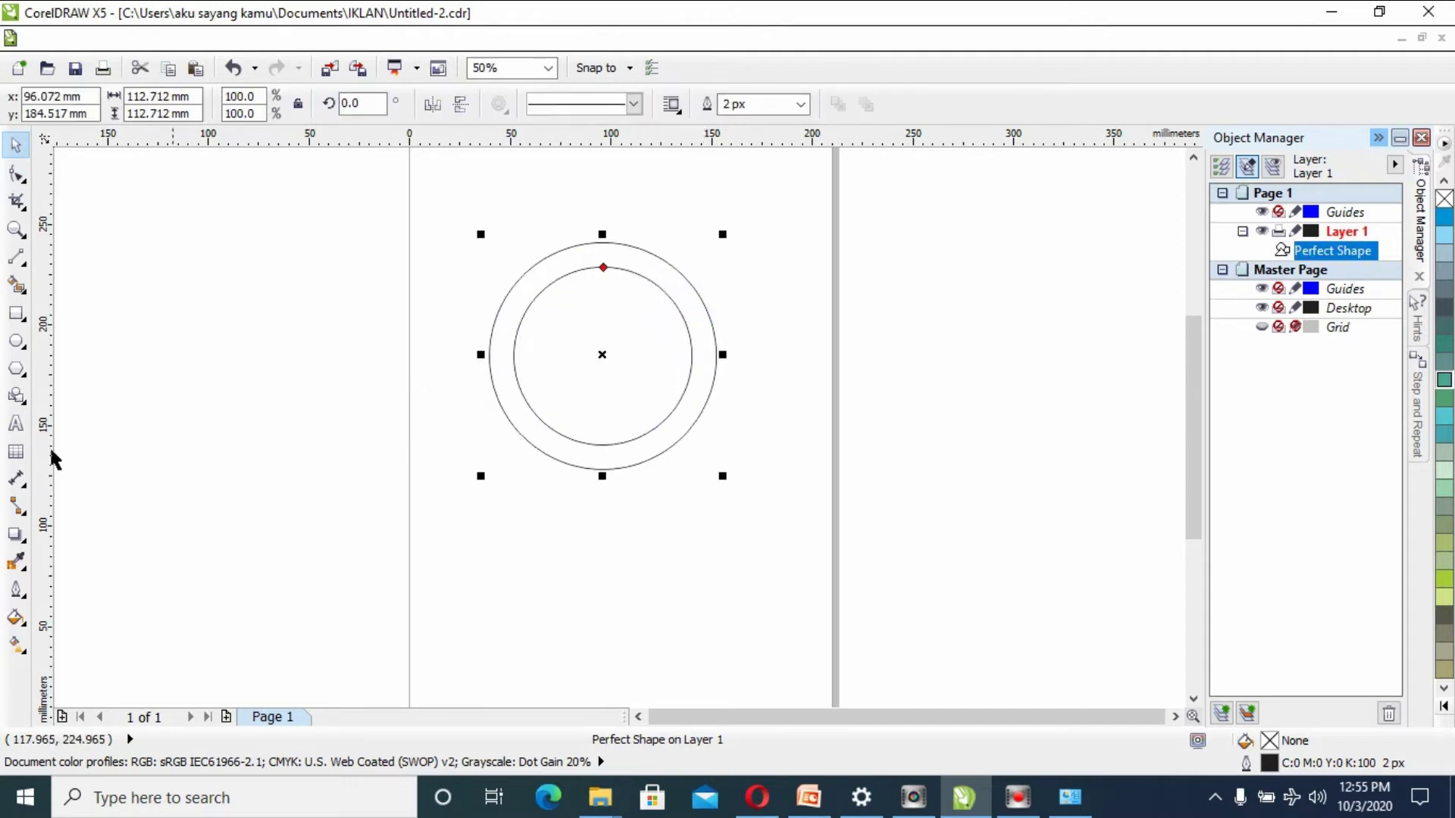
Add the letter B as Arial artistic text, enlarge it to about 441 pt and place it beside the ring
left_click(15, 423)
left_click(300, 408)
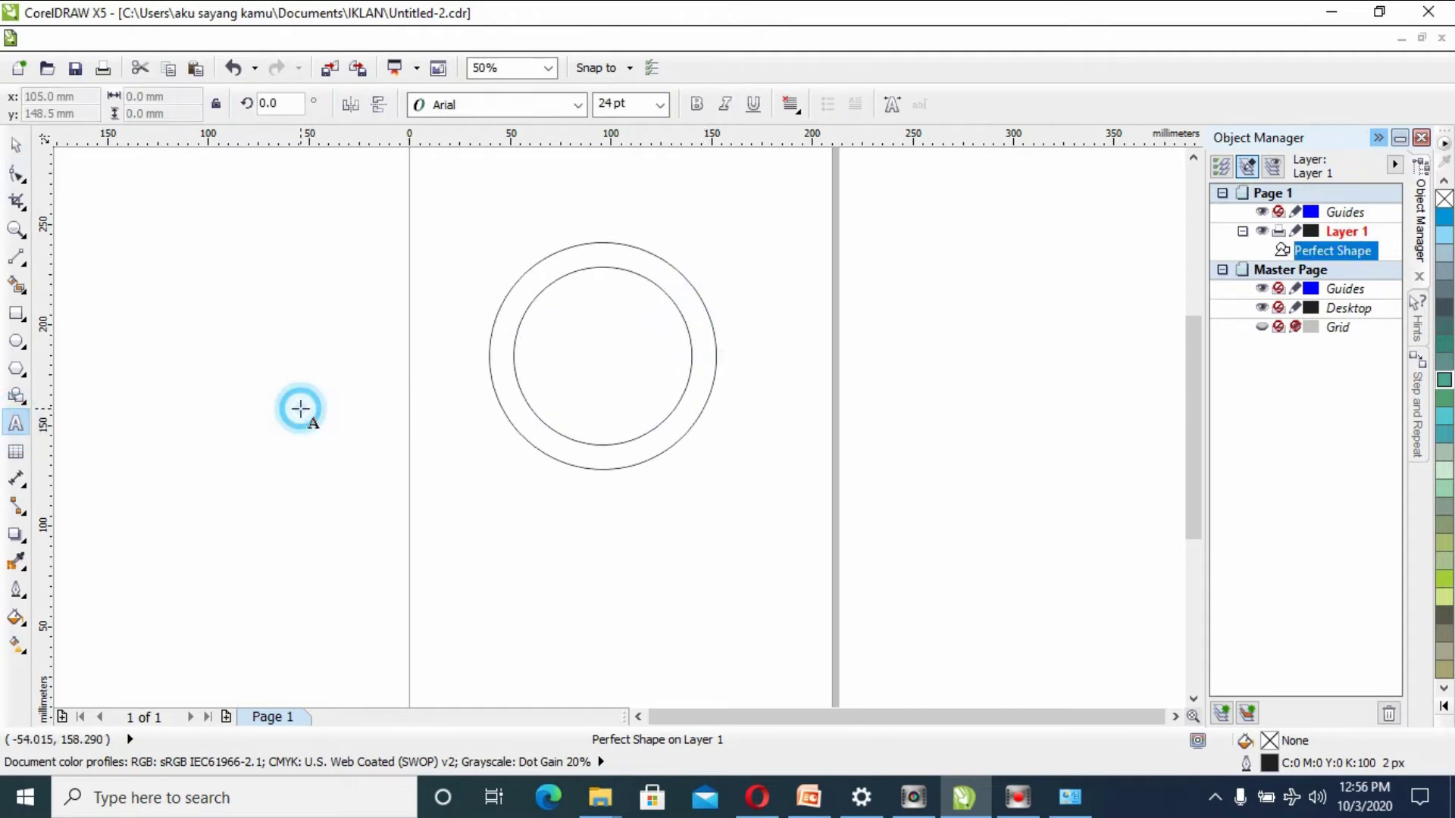
key("ctrl+space")
left_click_drag(322, 419, 493, 622)
left_click(454, 498)
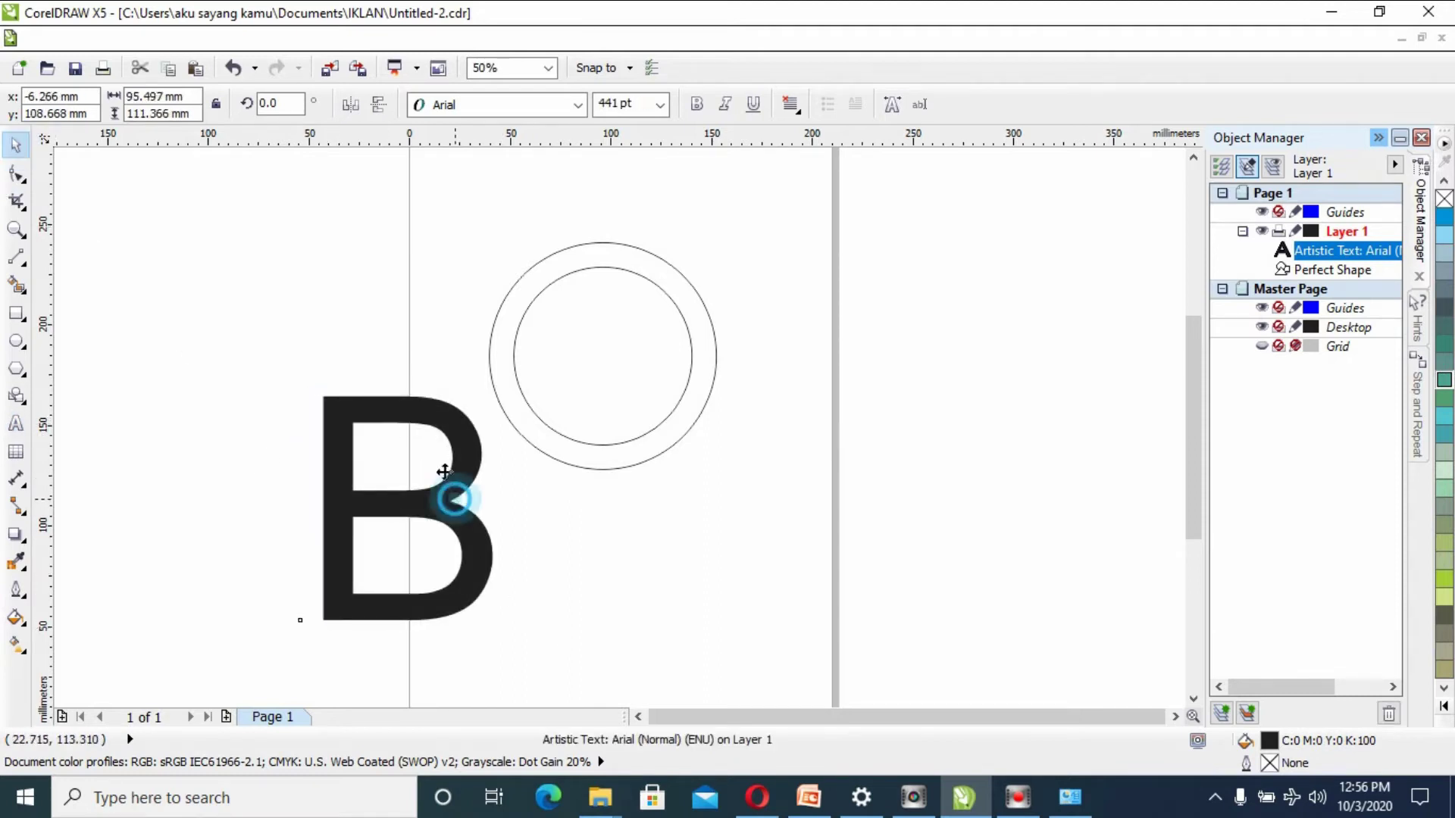
left_click_drag(453, 498, 410, 411)
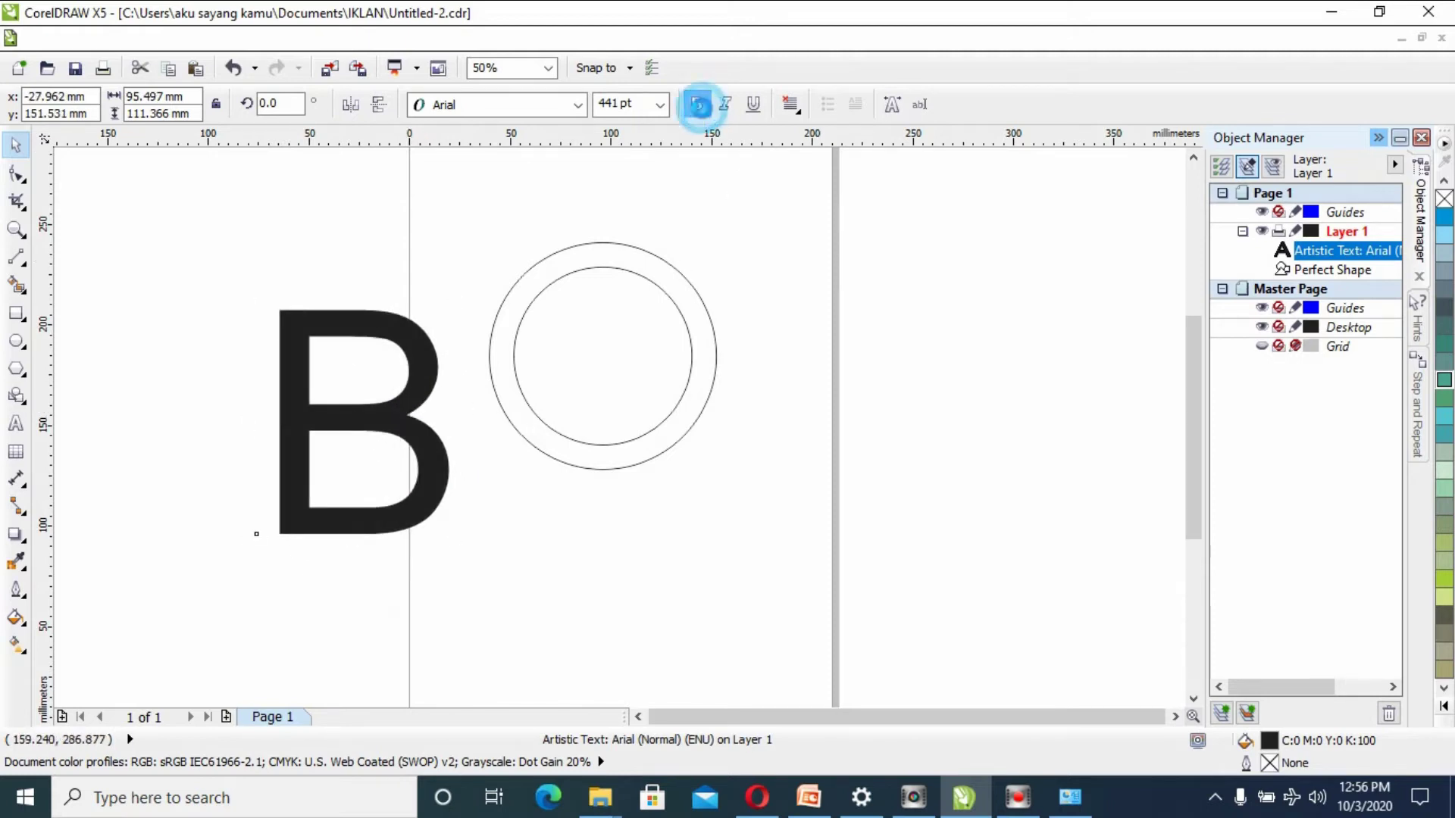
Convert the non-bold B to curves, scale it to about 53 × 70 mm and place it over the ring's left half
left_click(699, 106)
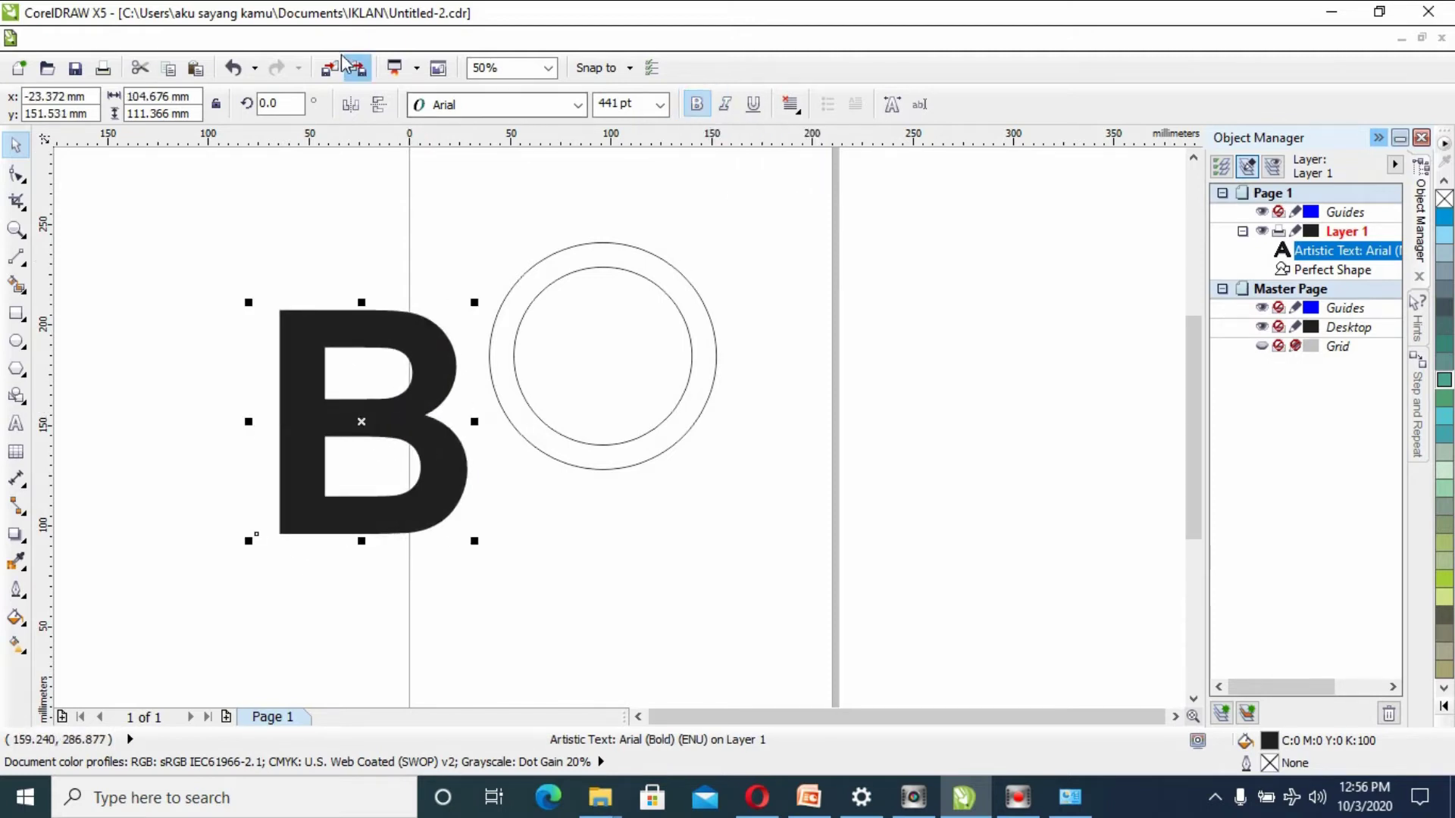
left_click(235, 72)
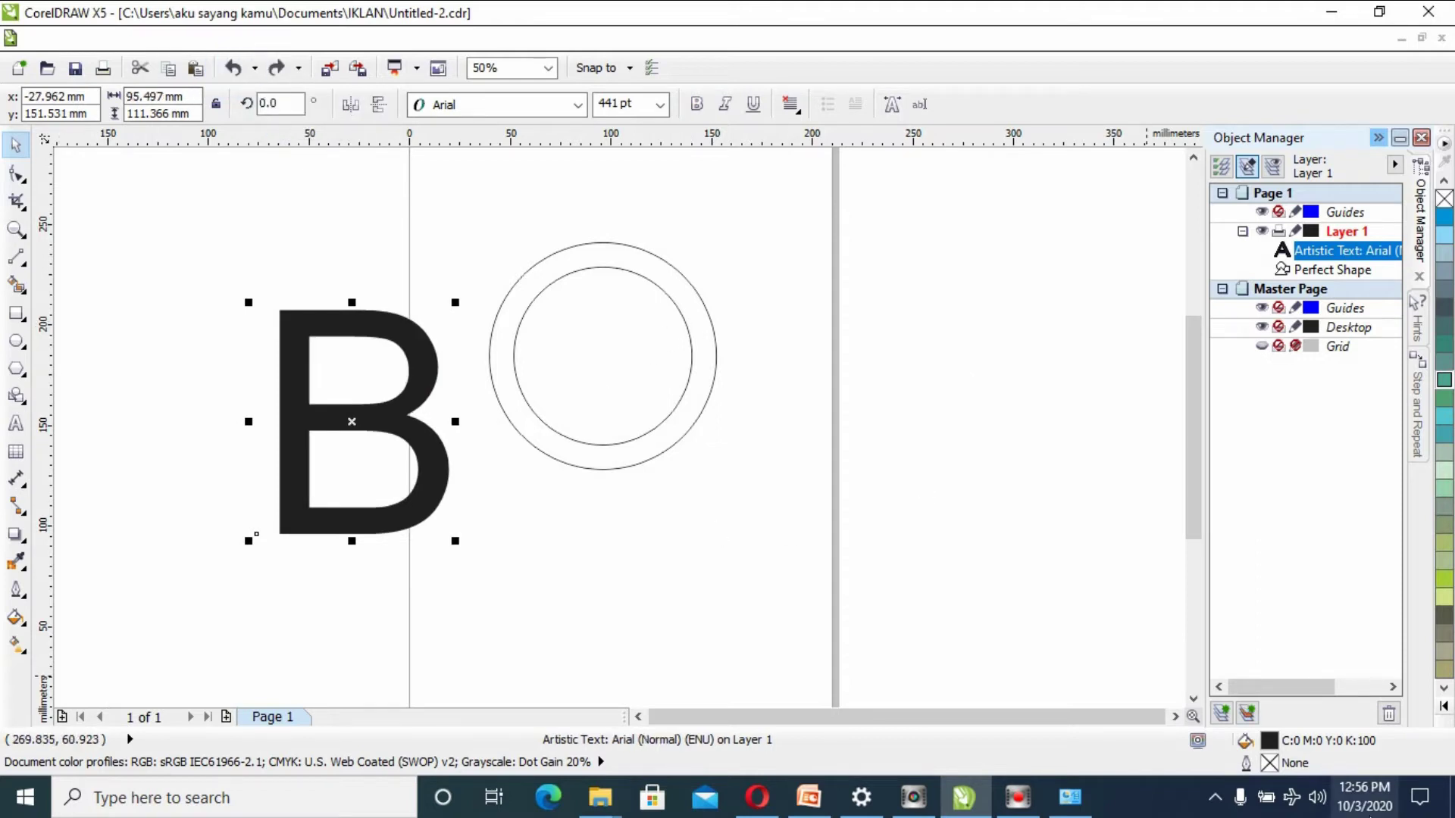
right_click(400, 316)
left_click(484, 353)
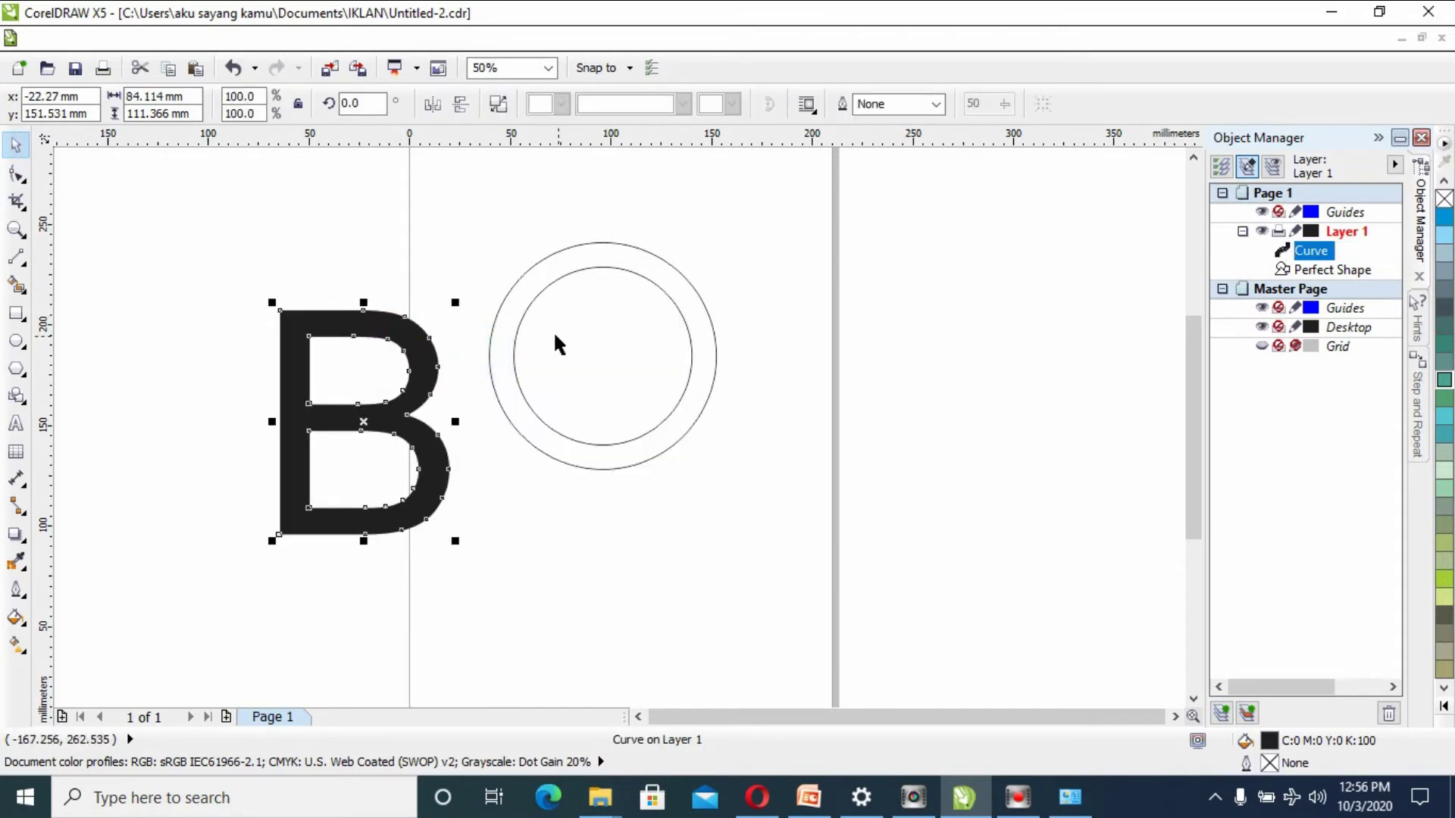
left_click_drag(458, 306, 394, 353)
left_click_drag(365, 418, 567, 315)
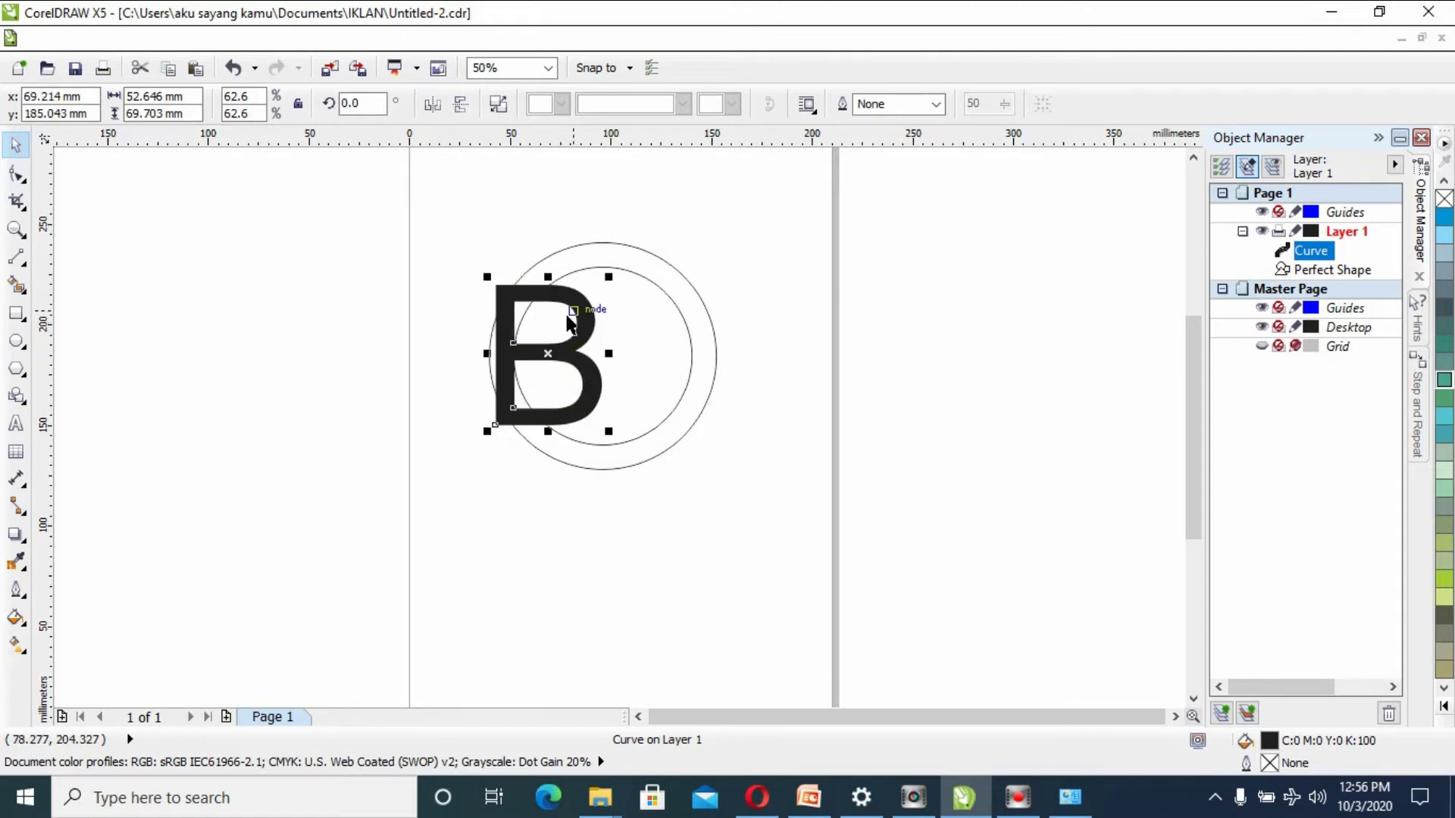
Add the letter N as Arial artistic text, enlarge it to about 262 pt and place it against the B over the ring
left_click(841, 379)
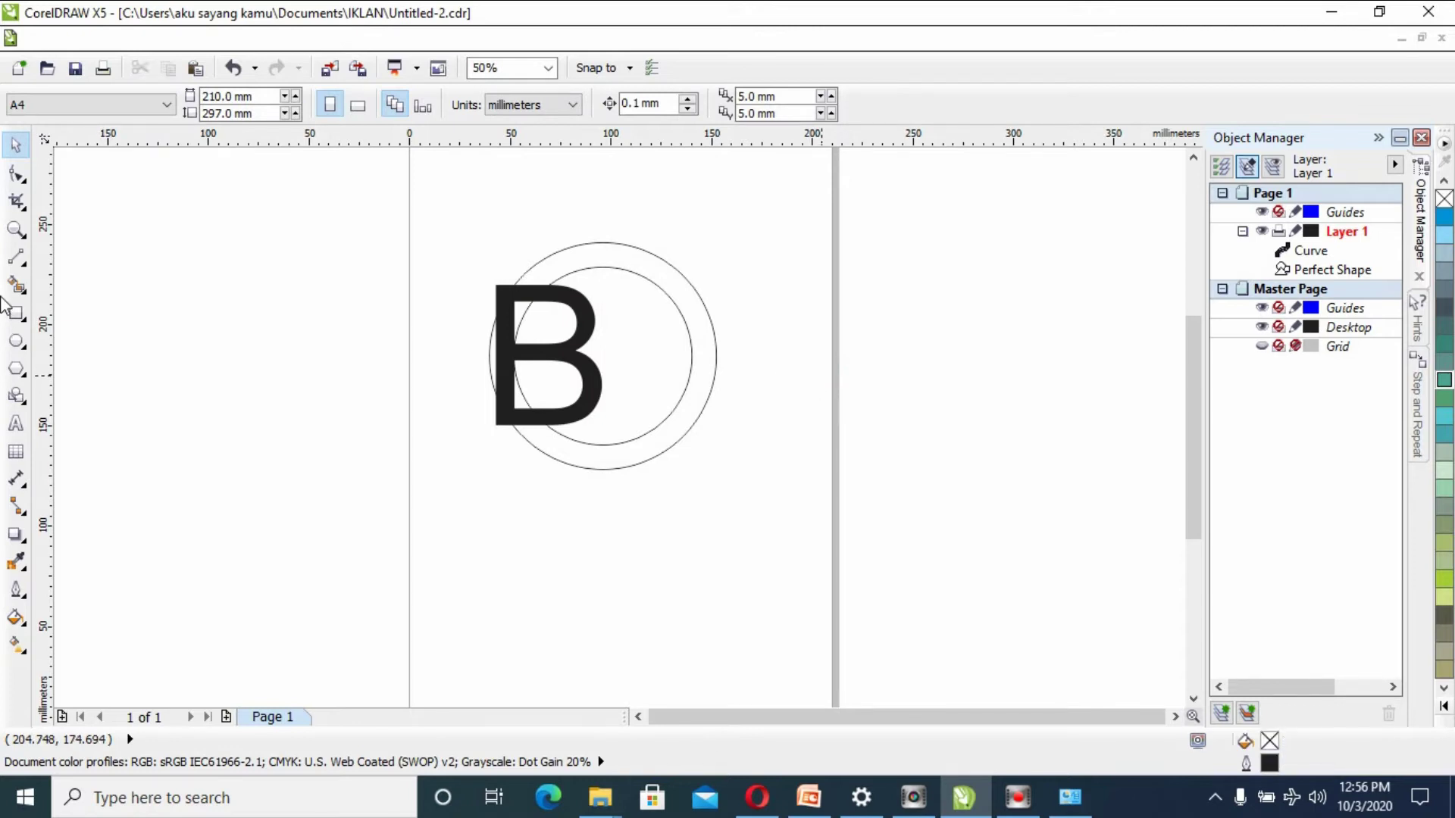
left_click(14, 424)
left_click(305, 375)
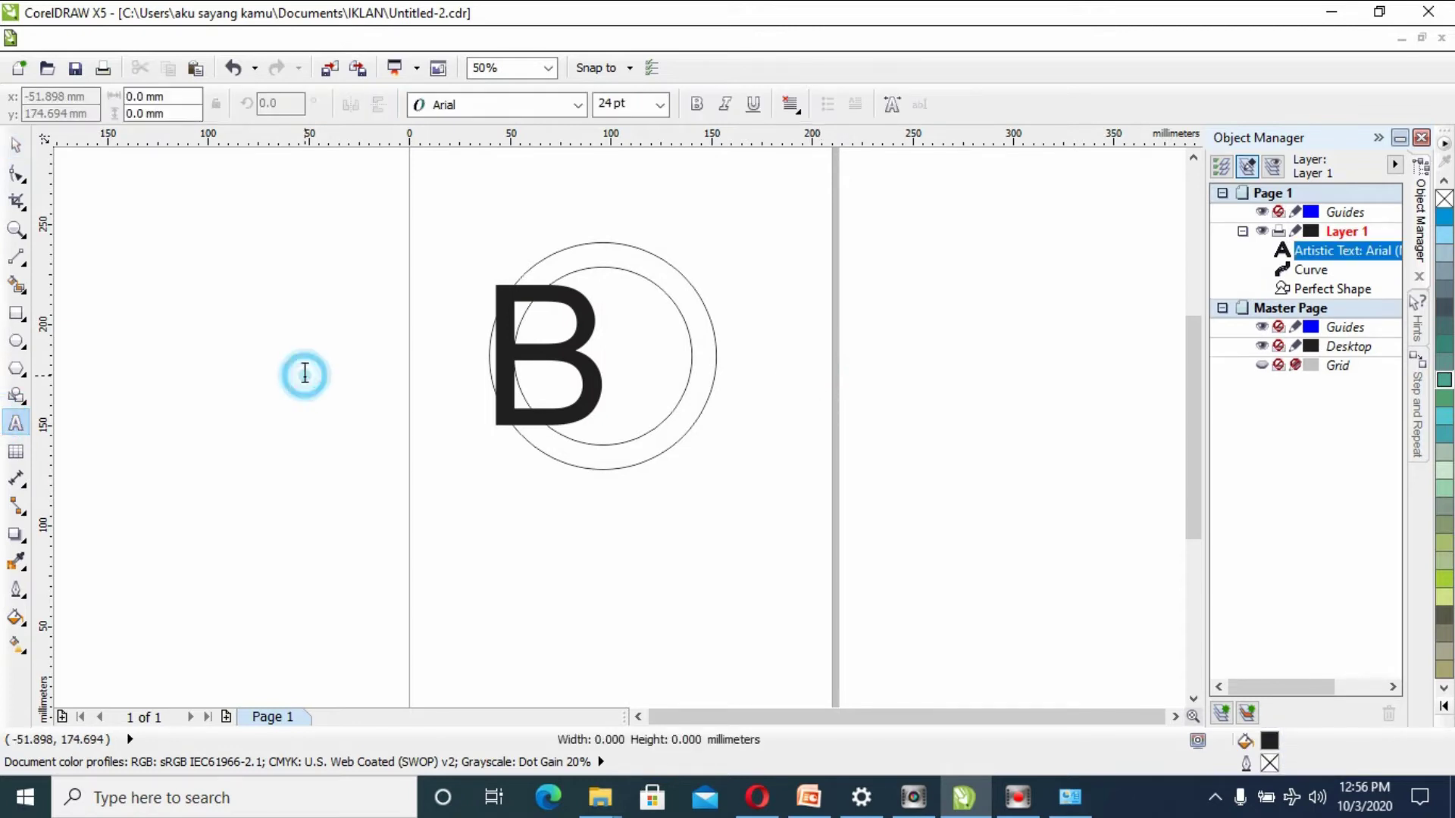
type("N")
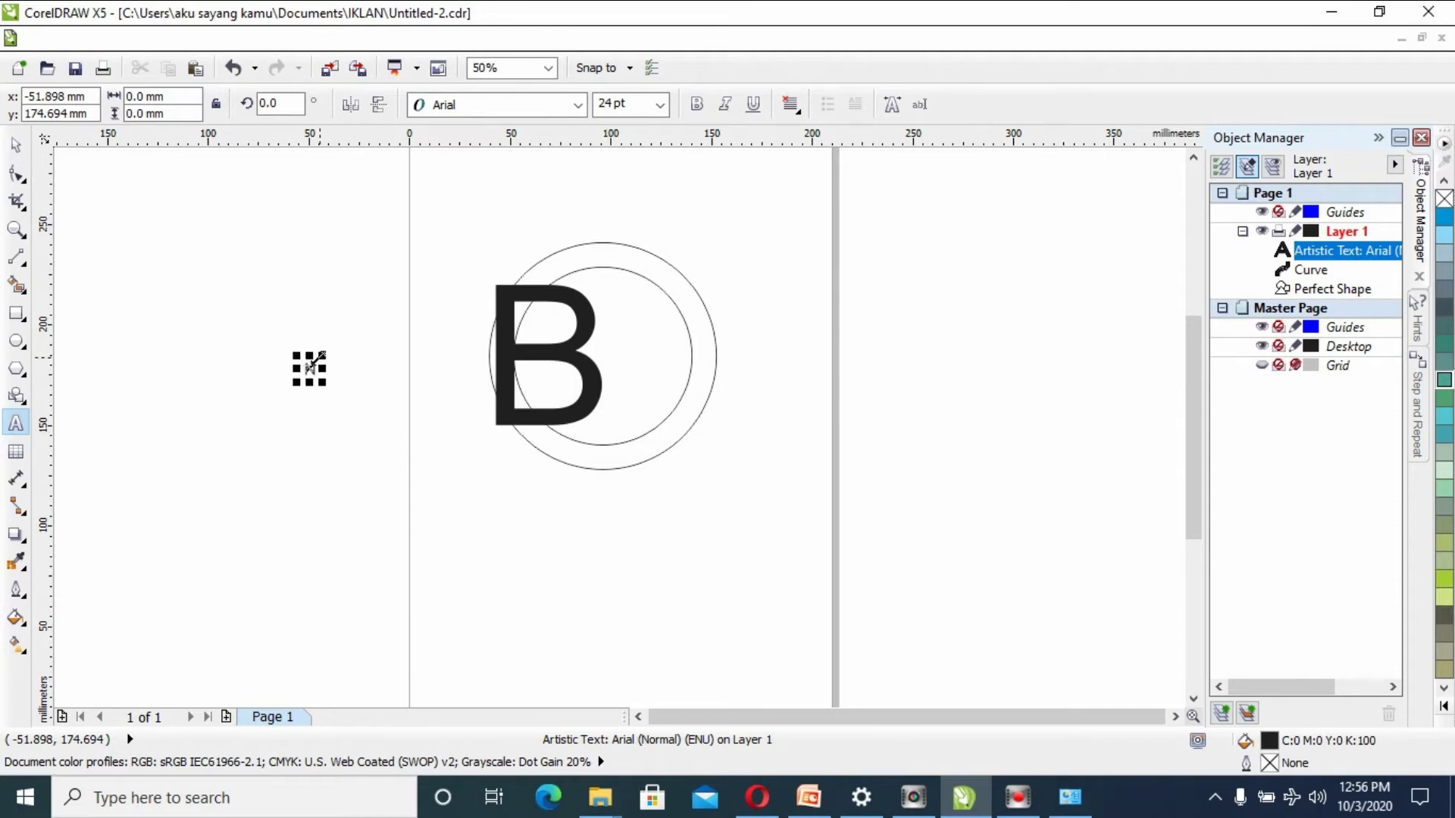
left_click_drag(319, 385, 430, 504)
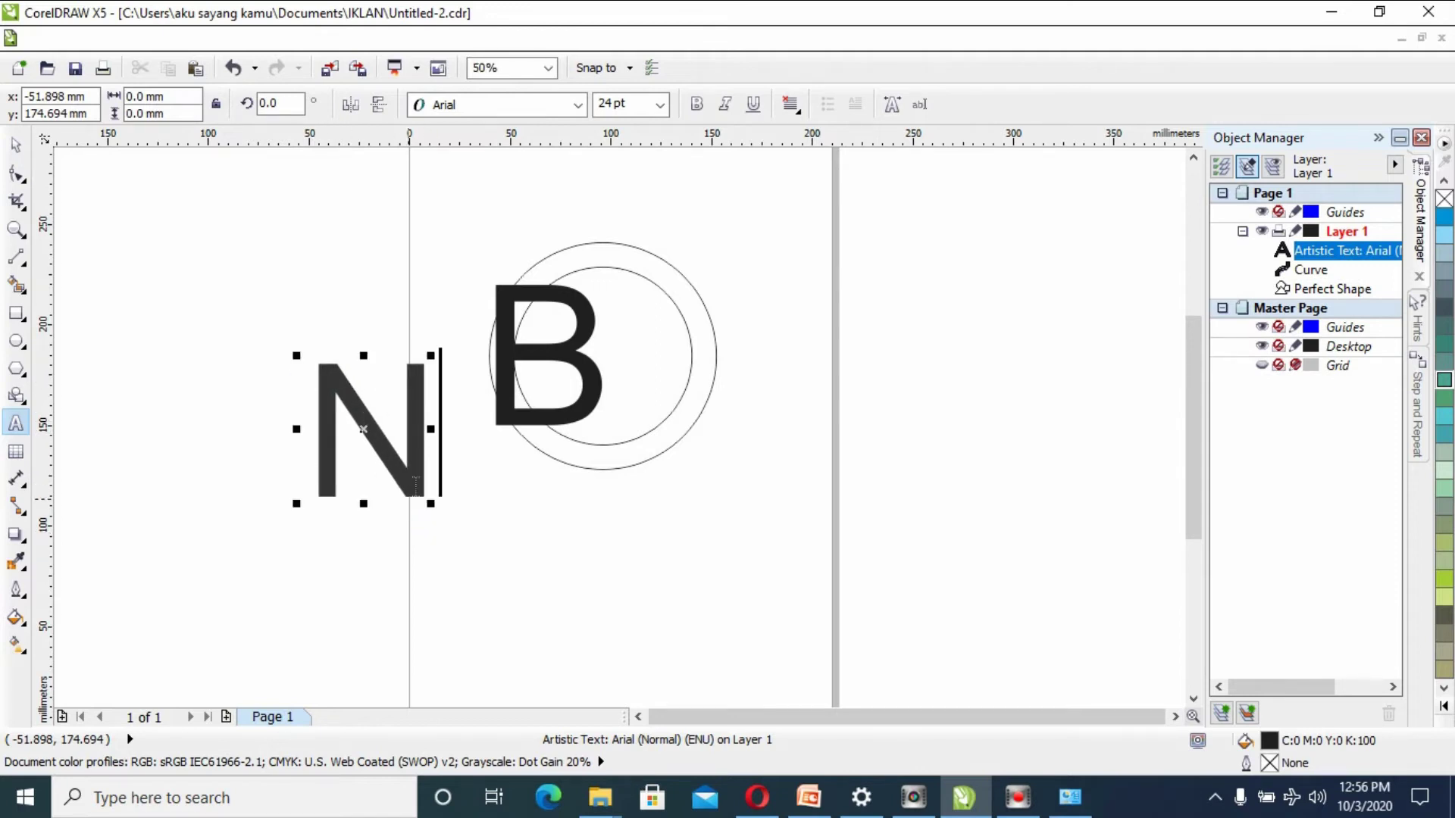
left_click_drag(364, 429, 635, 350)
left_click(15, 144)
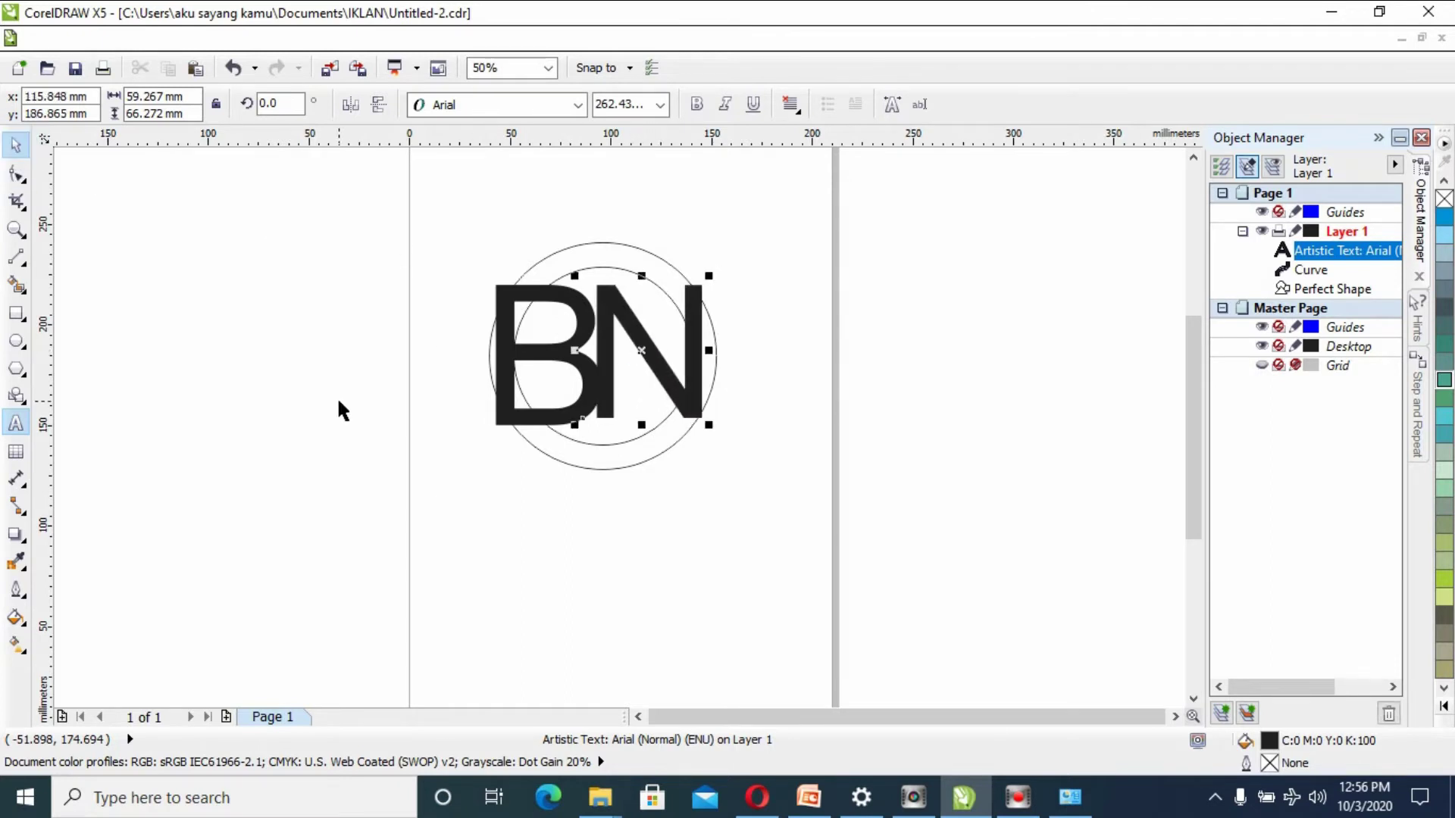
left_click(338, 409)
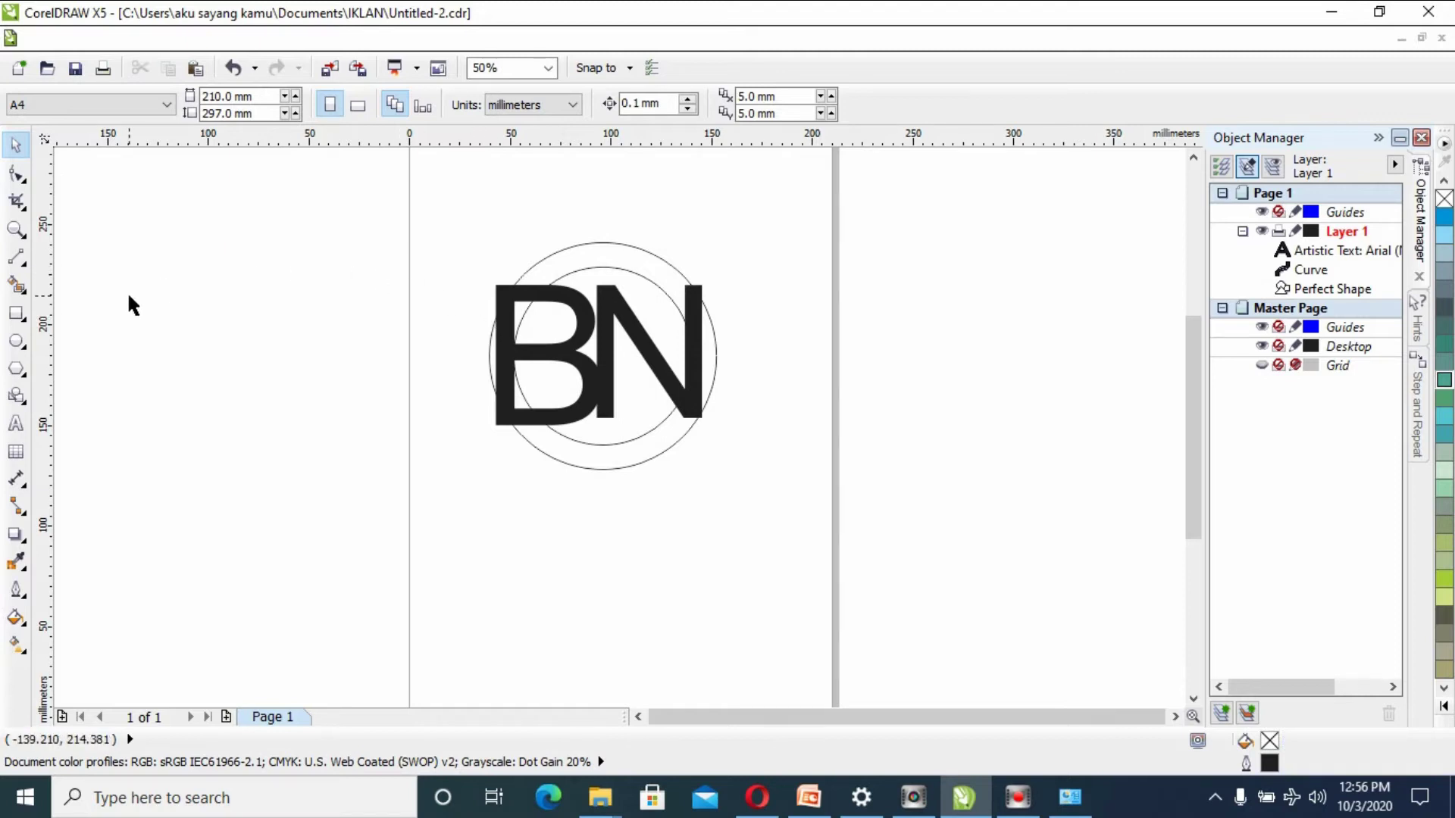
Convert the letter N to curves
left_click(678, 391)
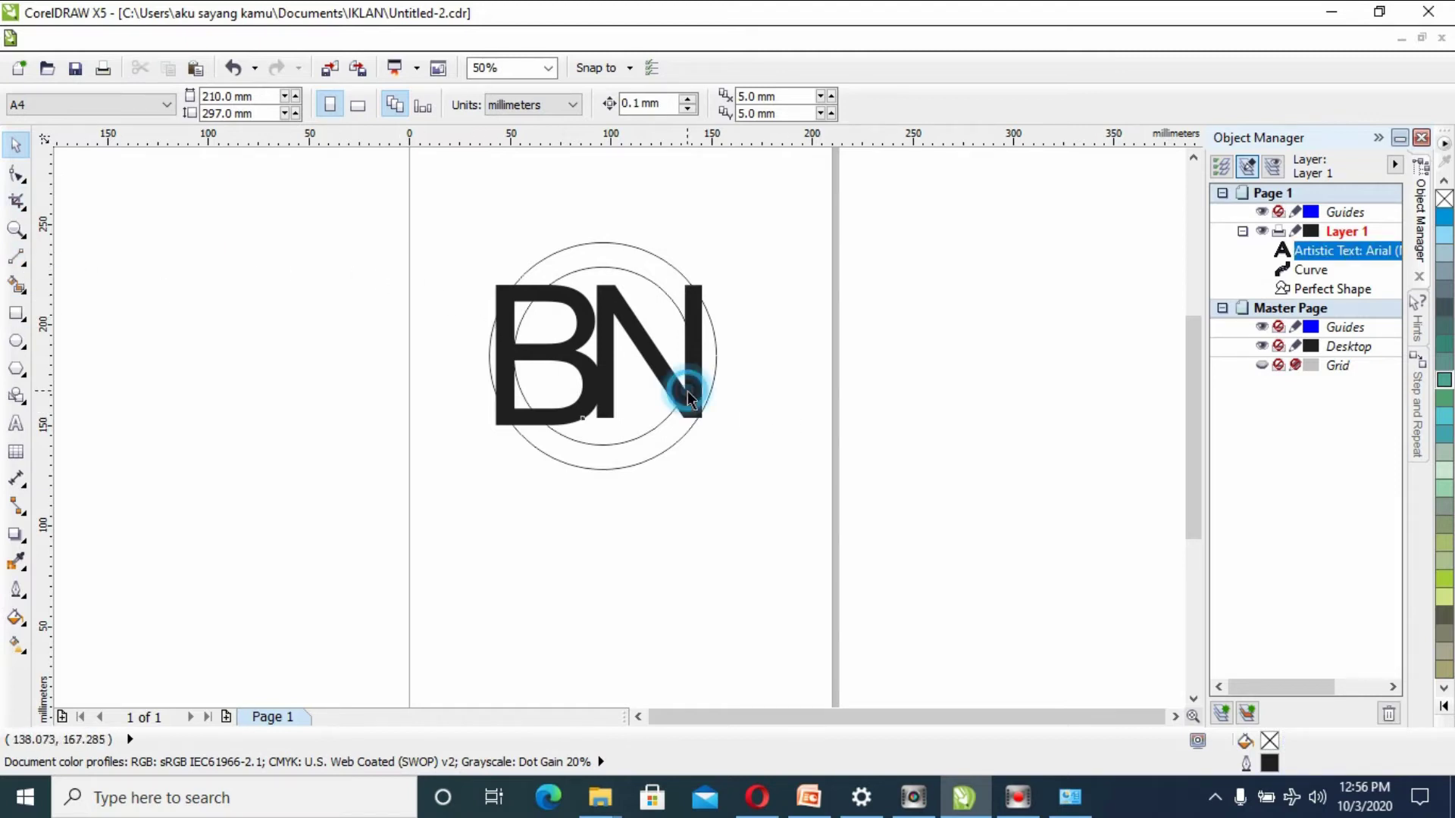
right_click(698, 340)
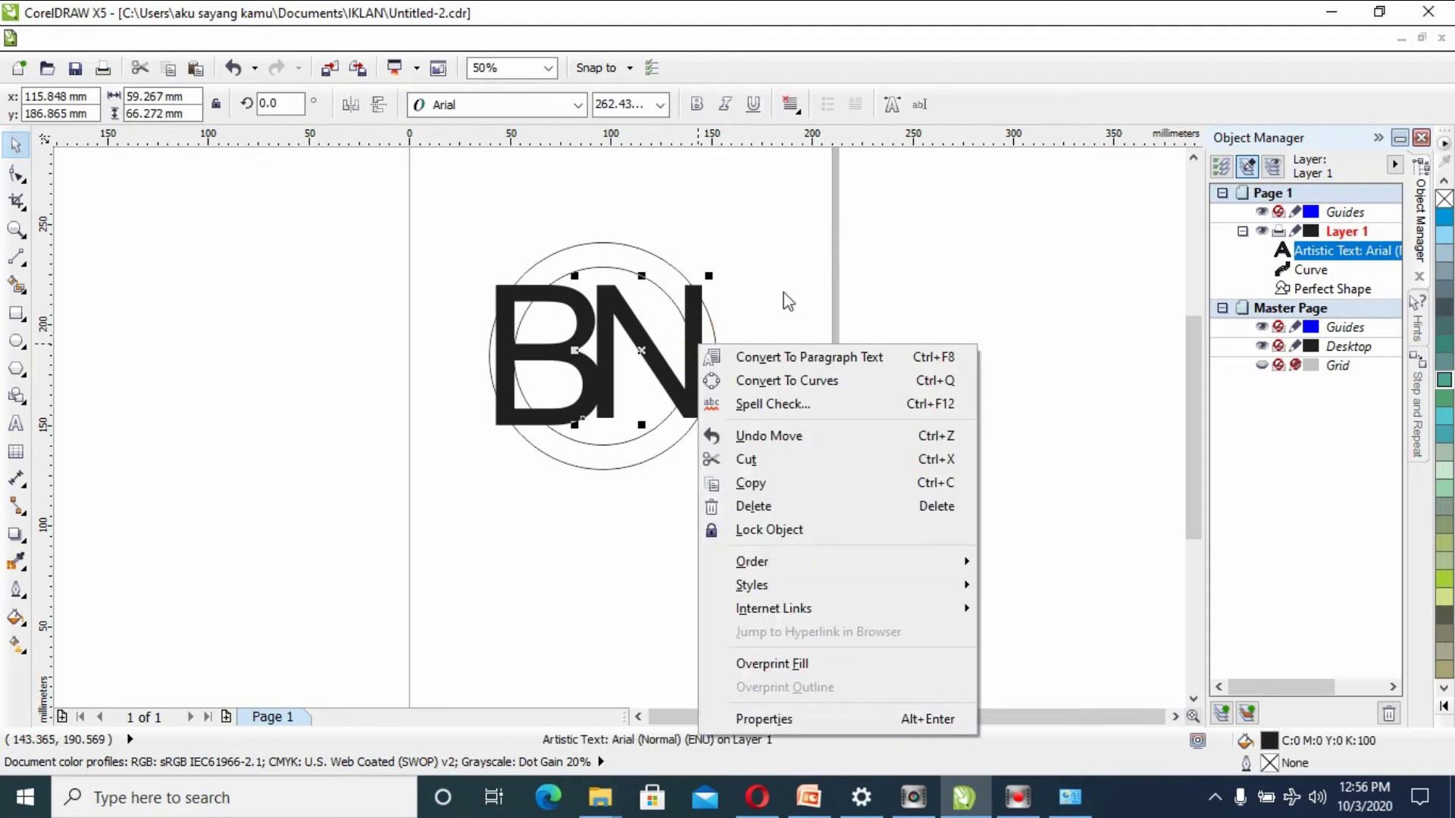
left_click(780, 378)
left_click(380, 312)
Scale the B and N down together and center them inside the ring's inner circle
left_click_drag(446, 275, 732, 413)
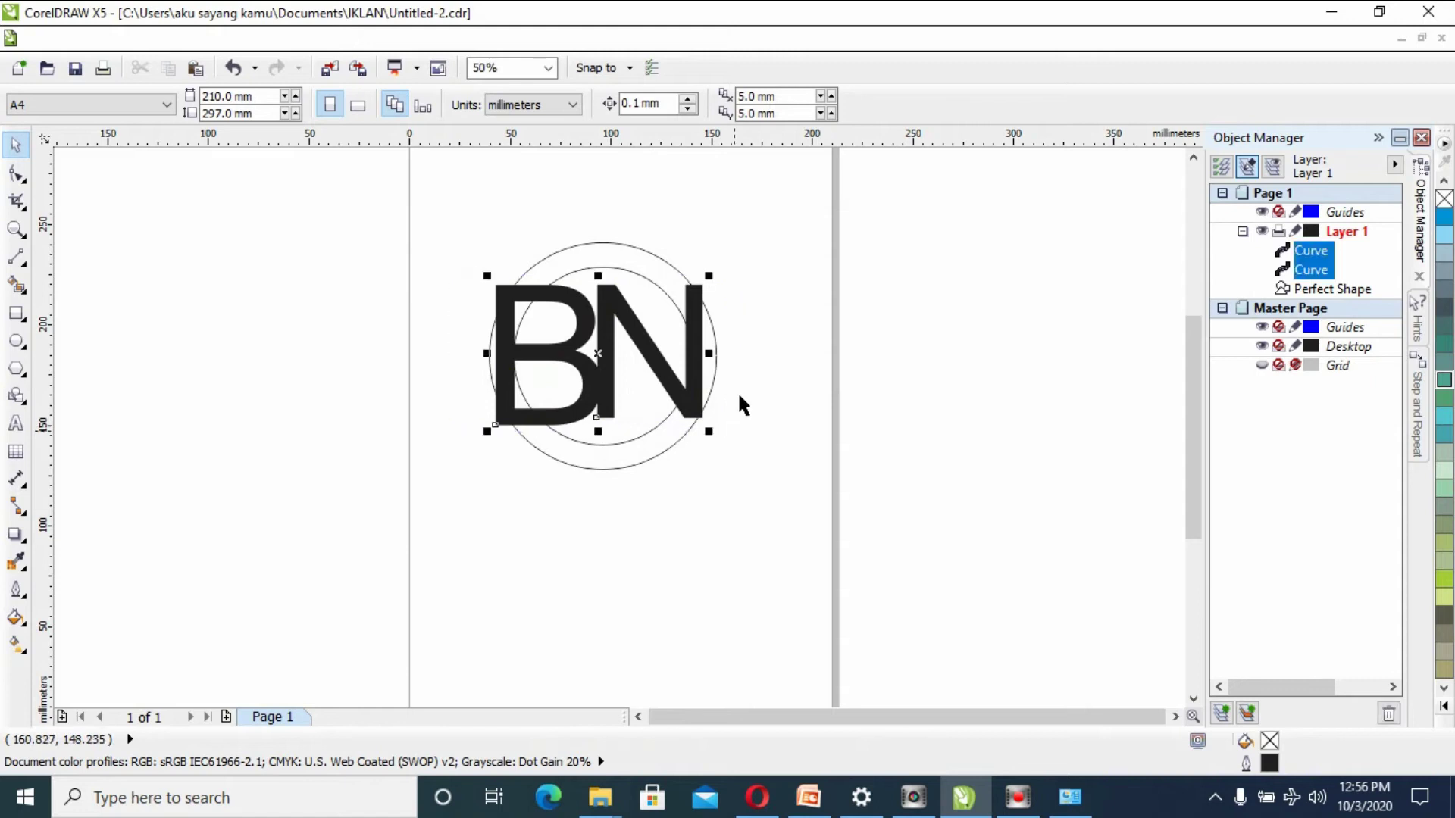
left_click_drag(709, 282, 644, 323)
left_click_drag(602, 382, 641, 365)
left_click(766, 361)
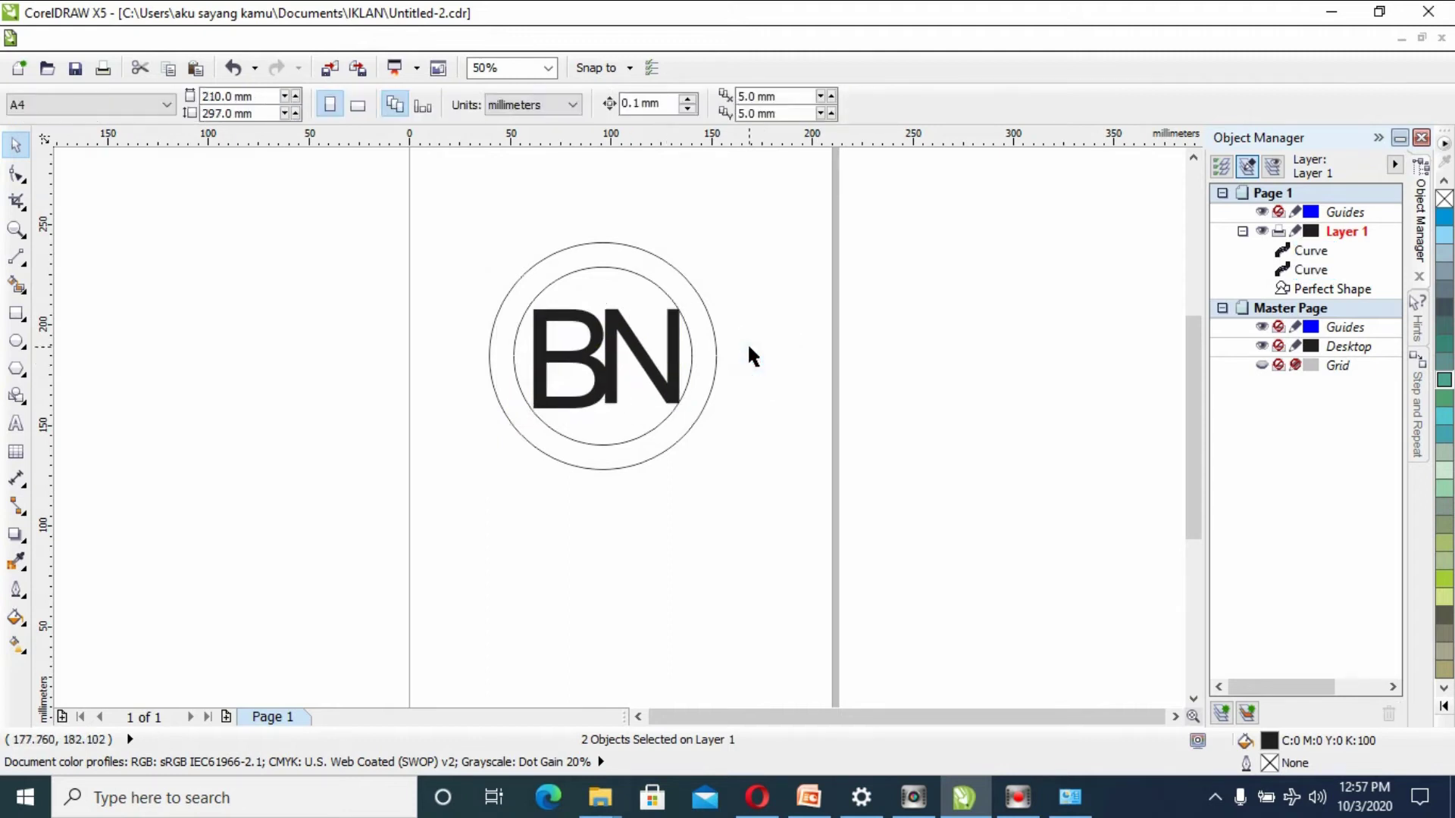
Reshape the N's nodes so its right stem extends above the ring and down to its lower band, lowering the inner corner to match
left_click(621, 344)
left_click(23, 173)
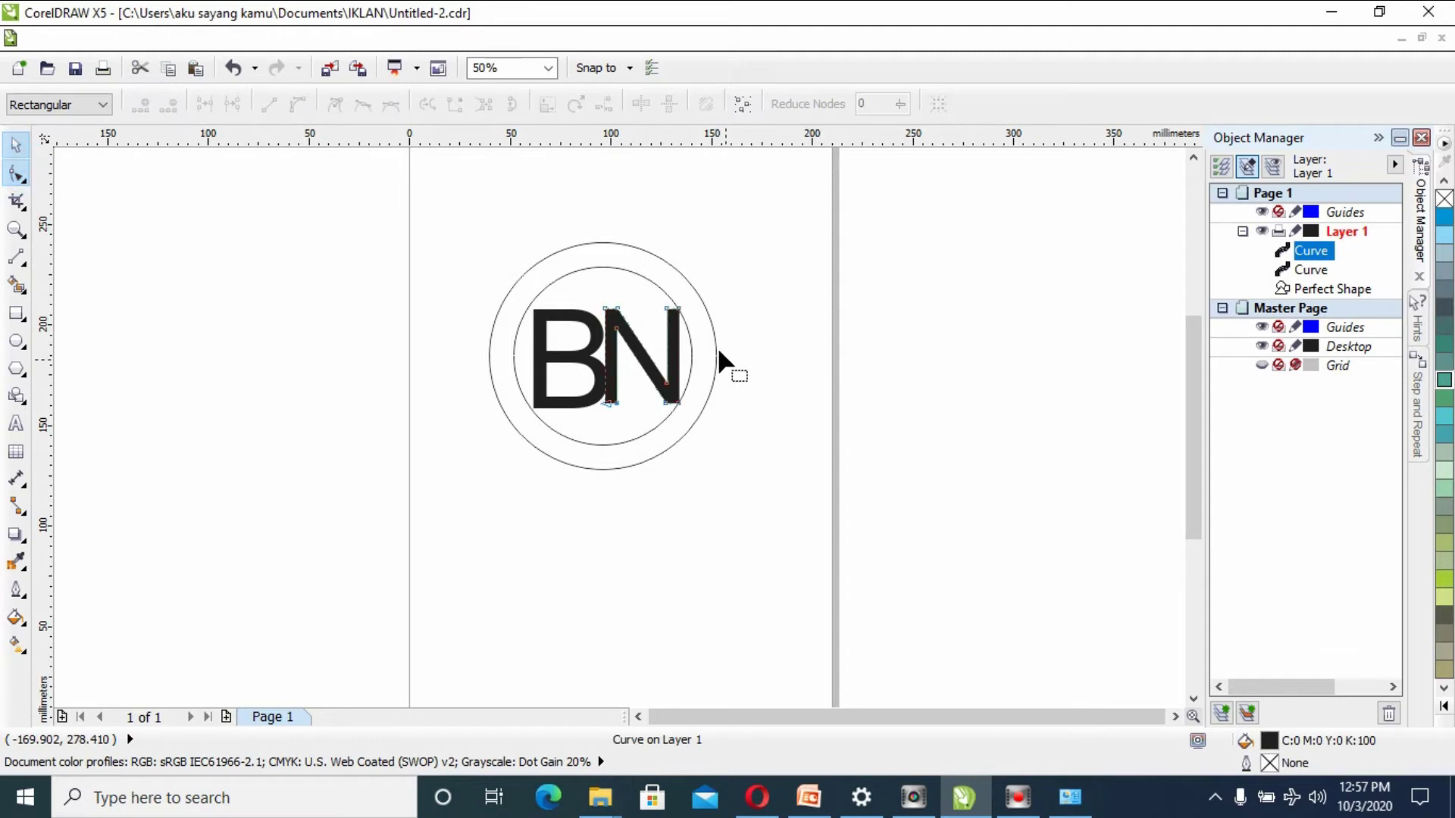
left_click_drag(666, 307, 665, 223)
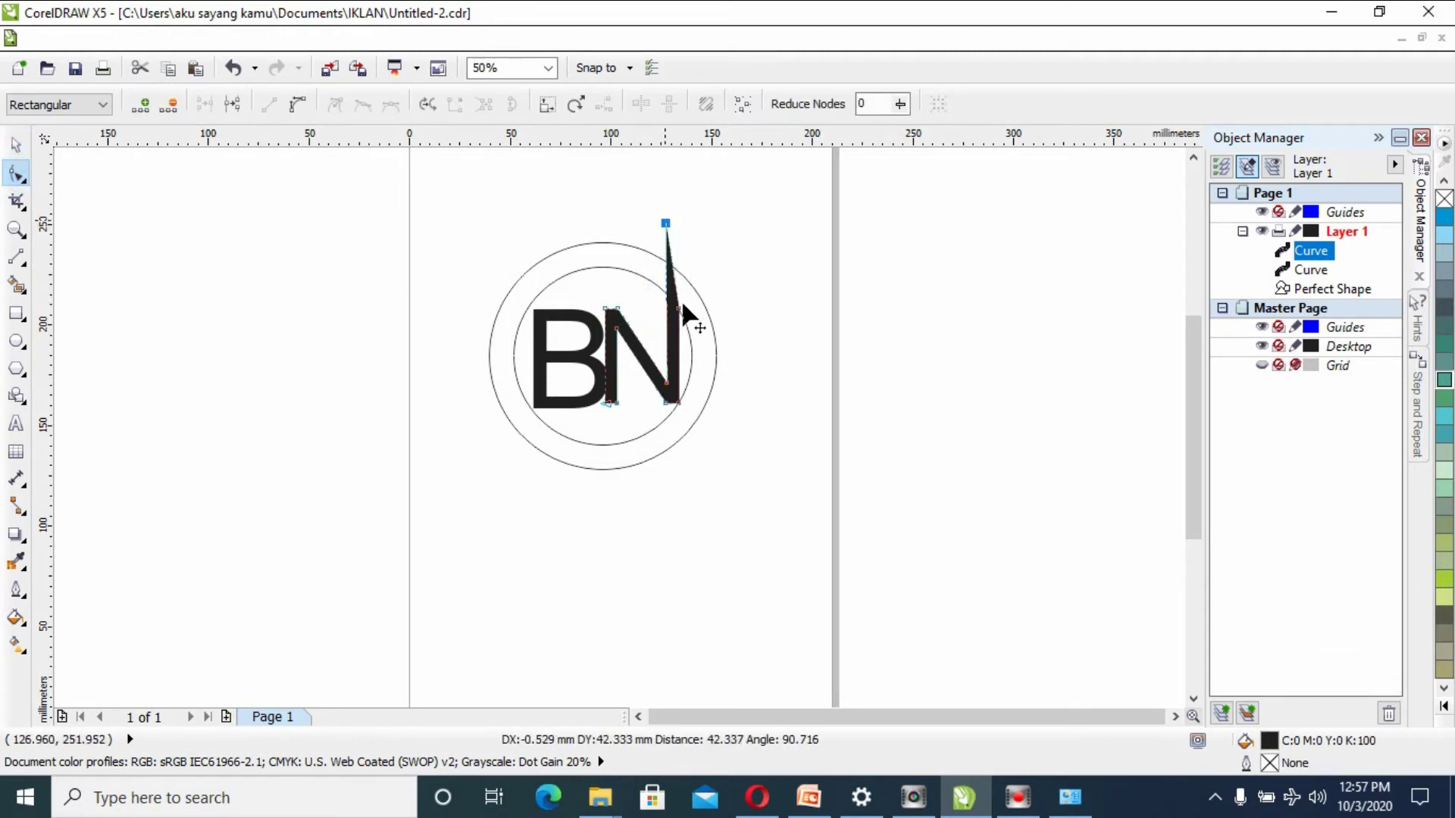
left_click_drag(679, 307, 683, 233)
mouse_move(677, 404)
left_mouse_down()
mouse_move(692, 462)
mouse_move(668, 404)
mouse_move(667, 452)
left_mouse_up()
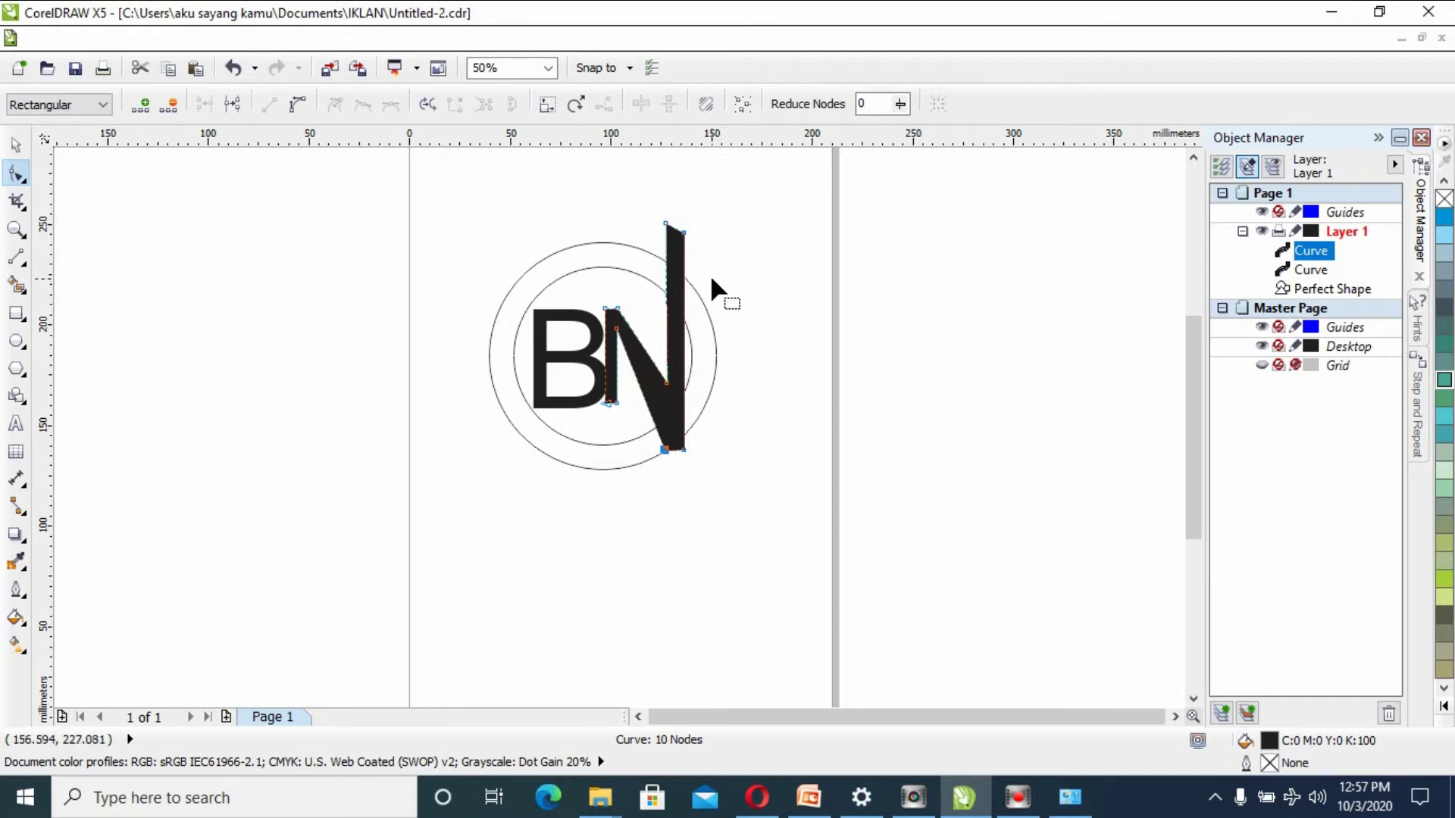
left_click_drag(667, 383, 667, 419)
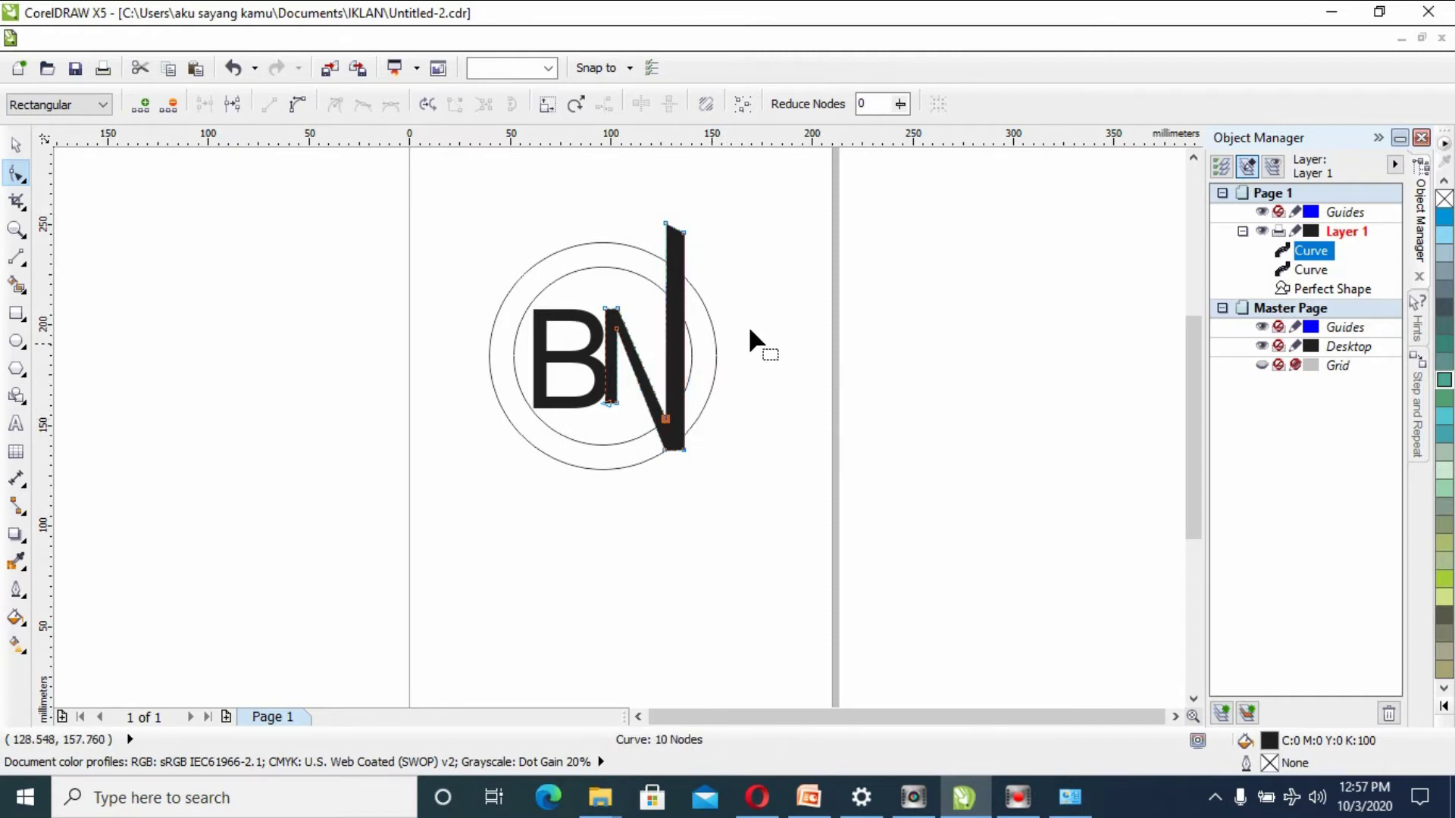
left_click(16, 152)
left_click(606, 474)
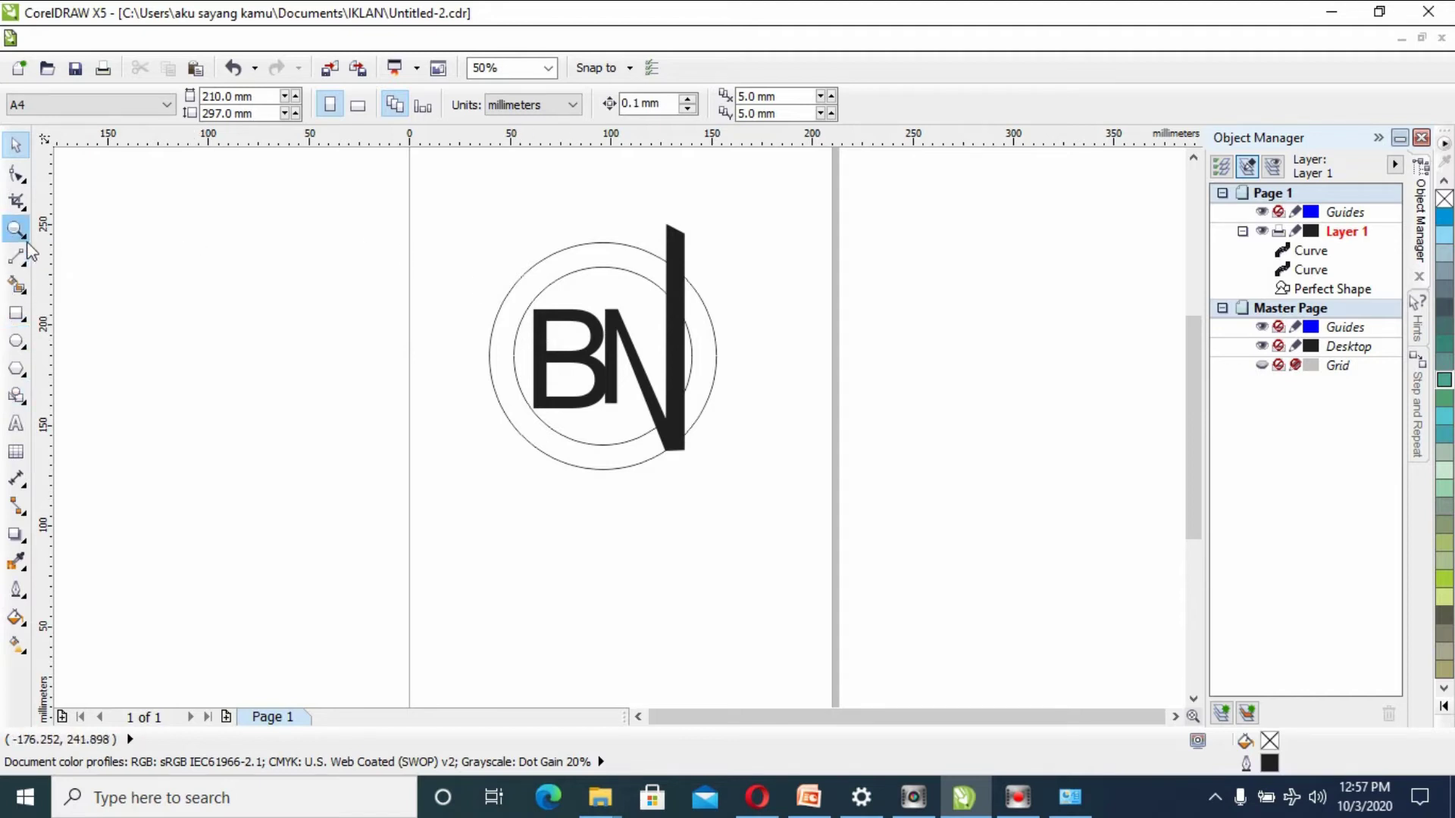
Add a node on the B's bottom edge and stretch the lower left nodes down so its stem extends below the ring
left_click(18, 176)
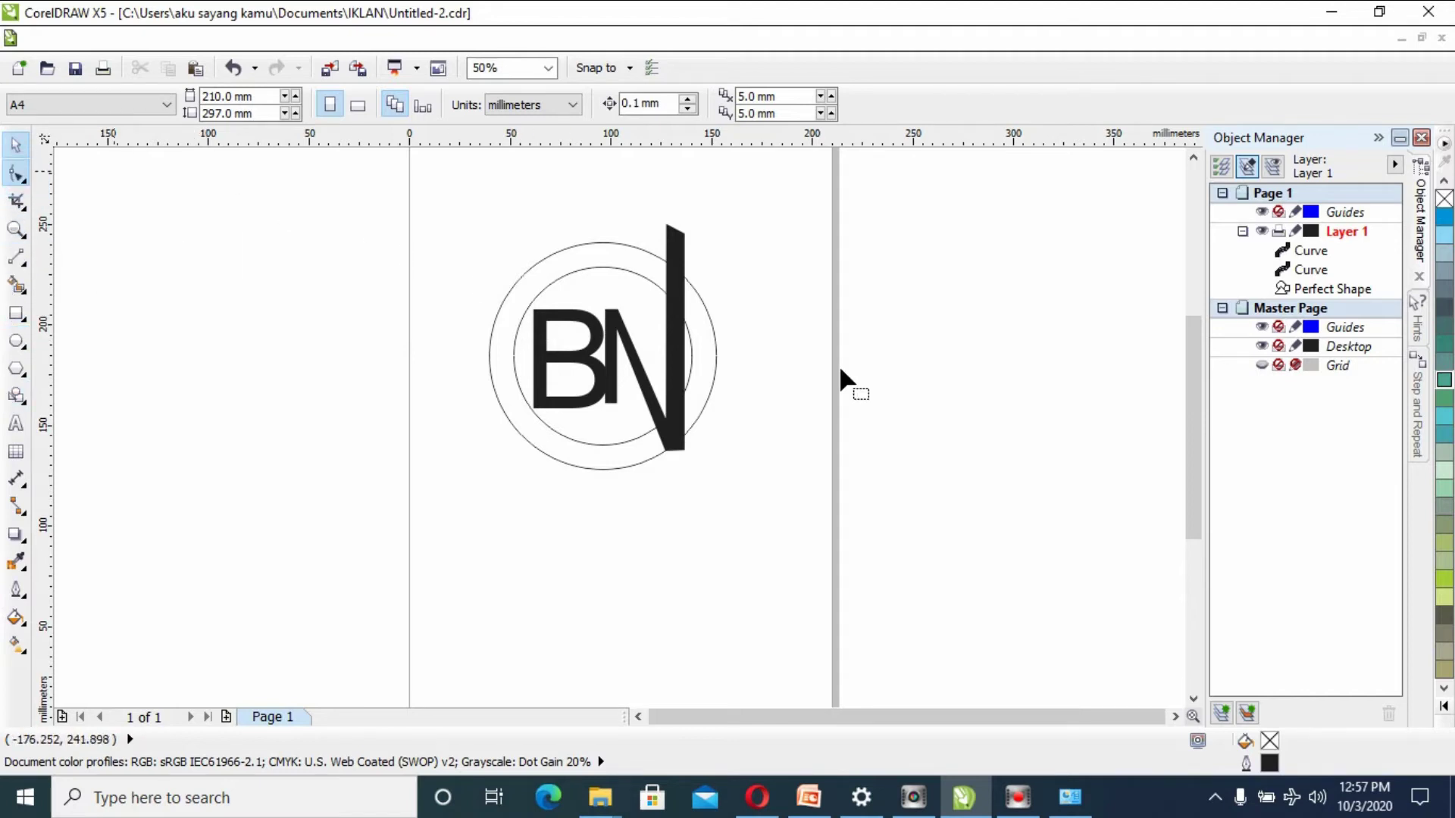
left_click(551, 312)
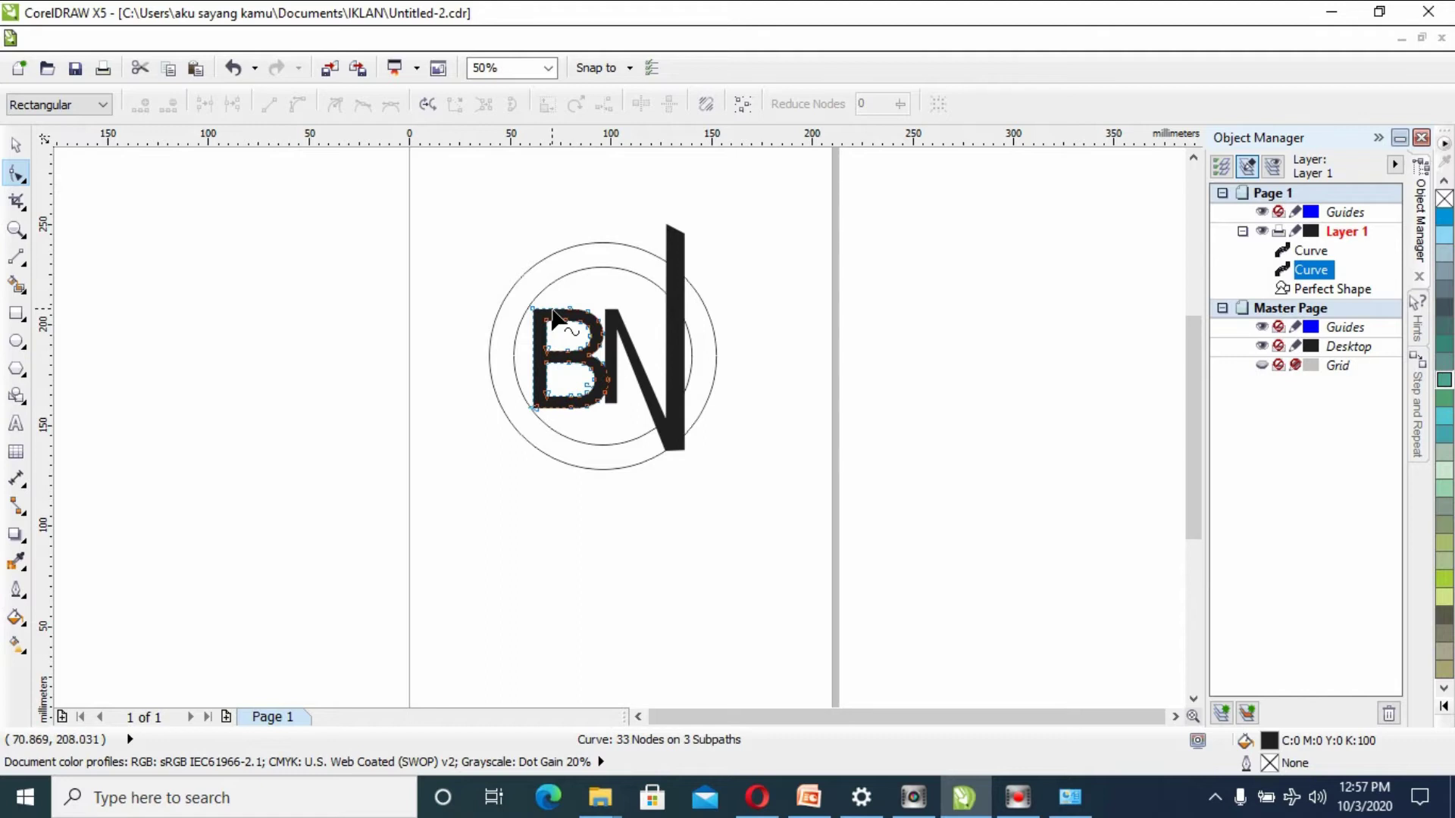
right_click(547, 406)
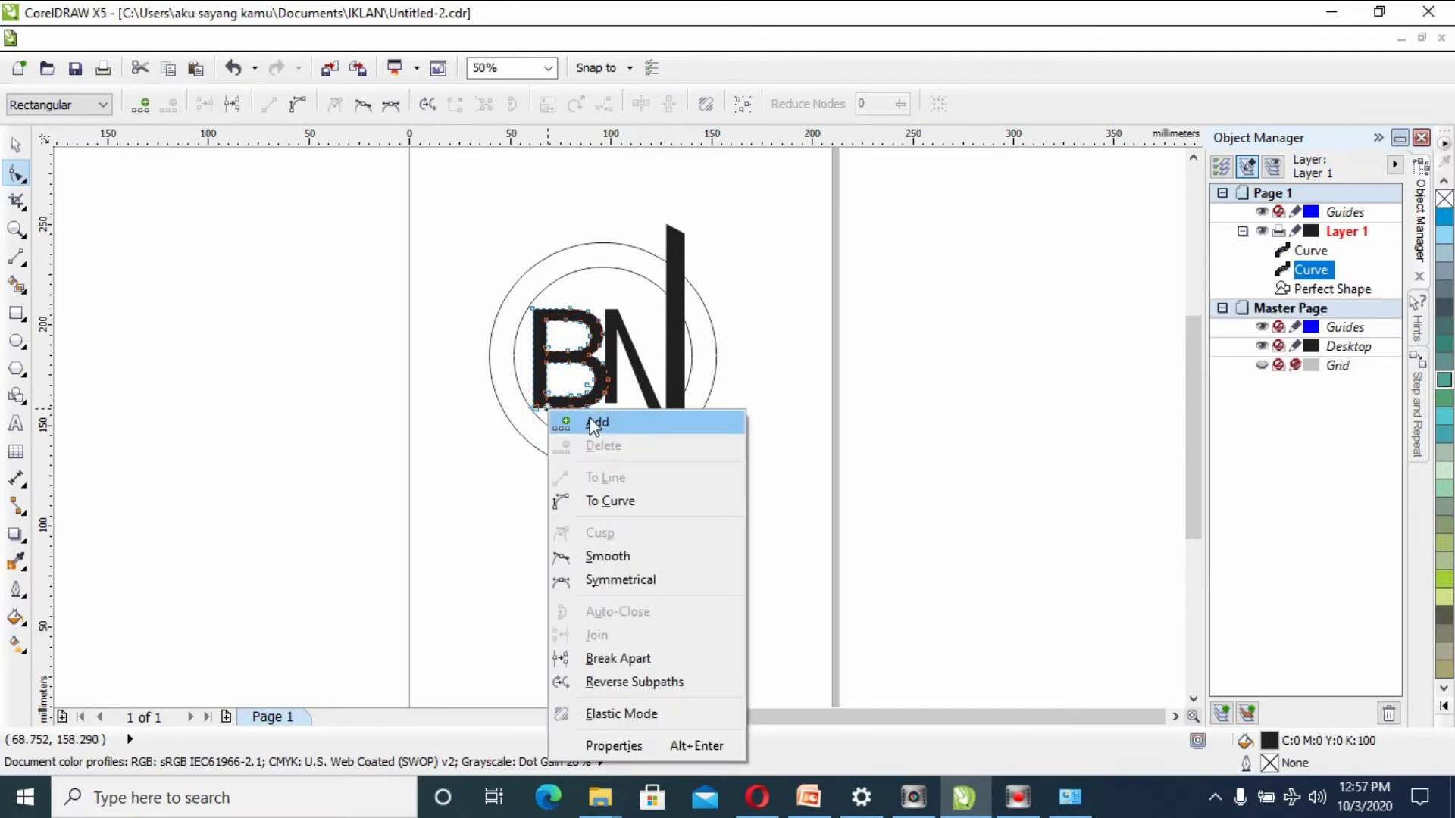
left_click(596, 423)
left_click_drag(550, 413, 569, 502)
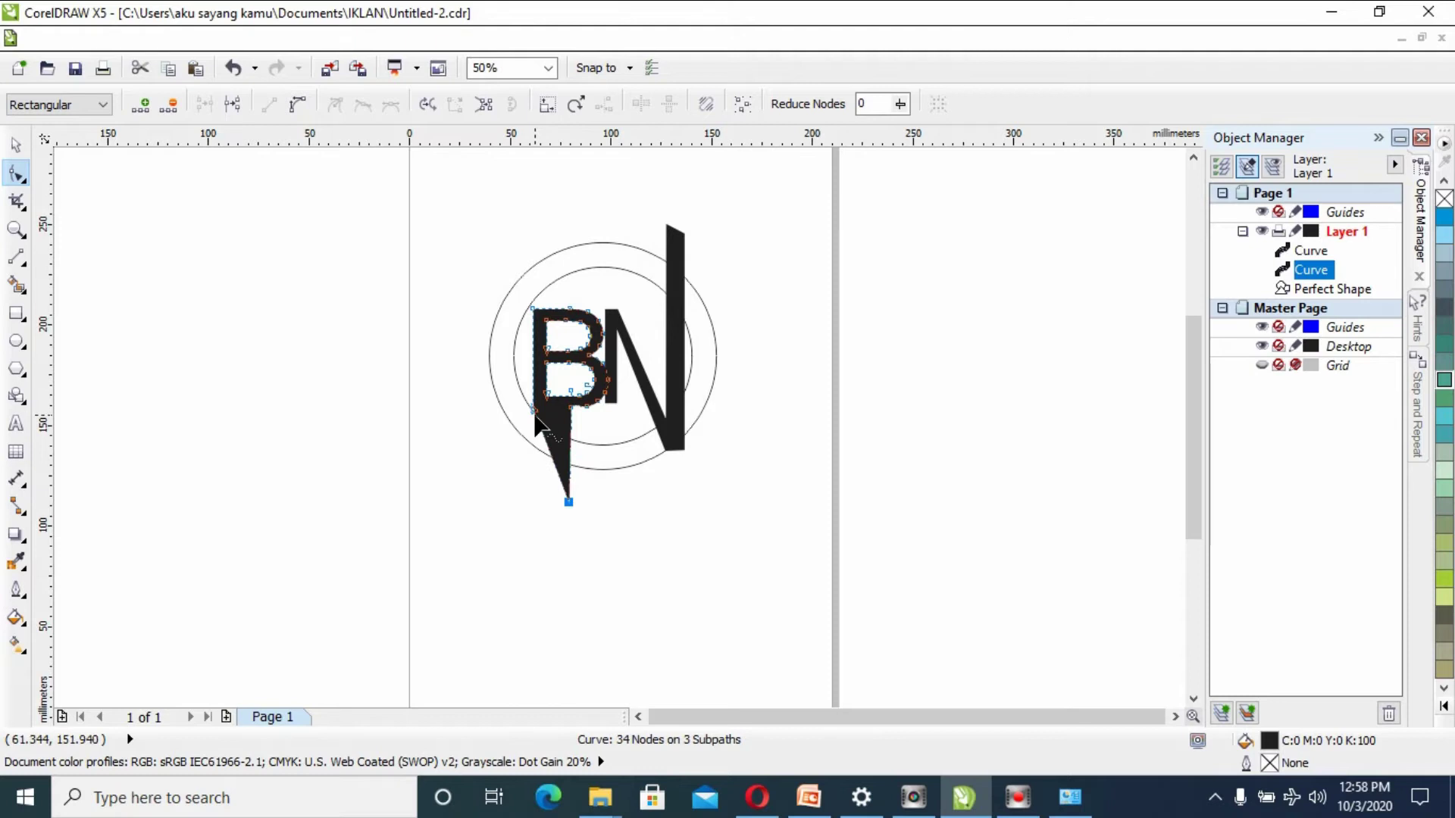
left_click_drag(531, 448, 534, 502)
left_click_drag(570, 412, 558, 413)
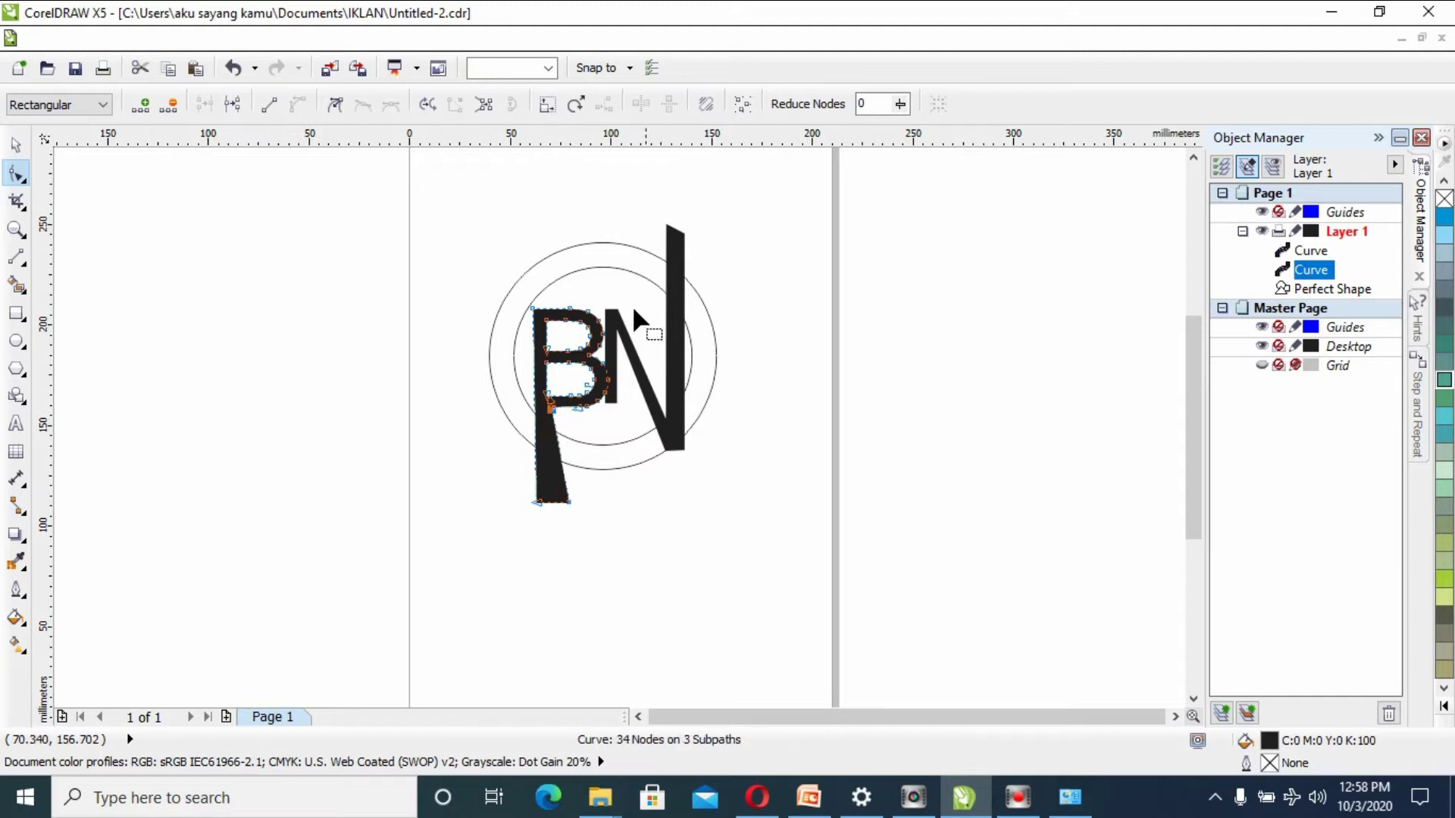
Narrow the B's extended stem by moving its lower right node inward, and lengthen the stem further below the ring with a slanted end
left_click(548, 67)
left_click(485, 214)
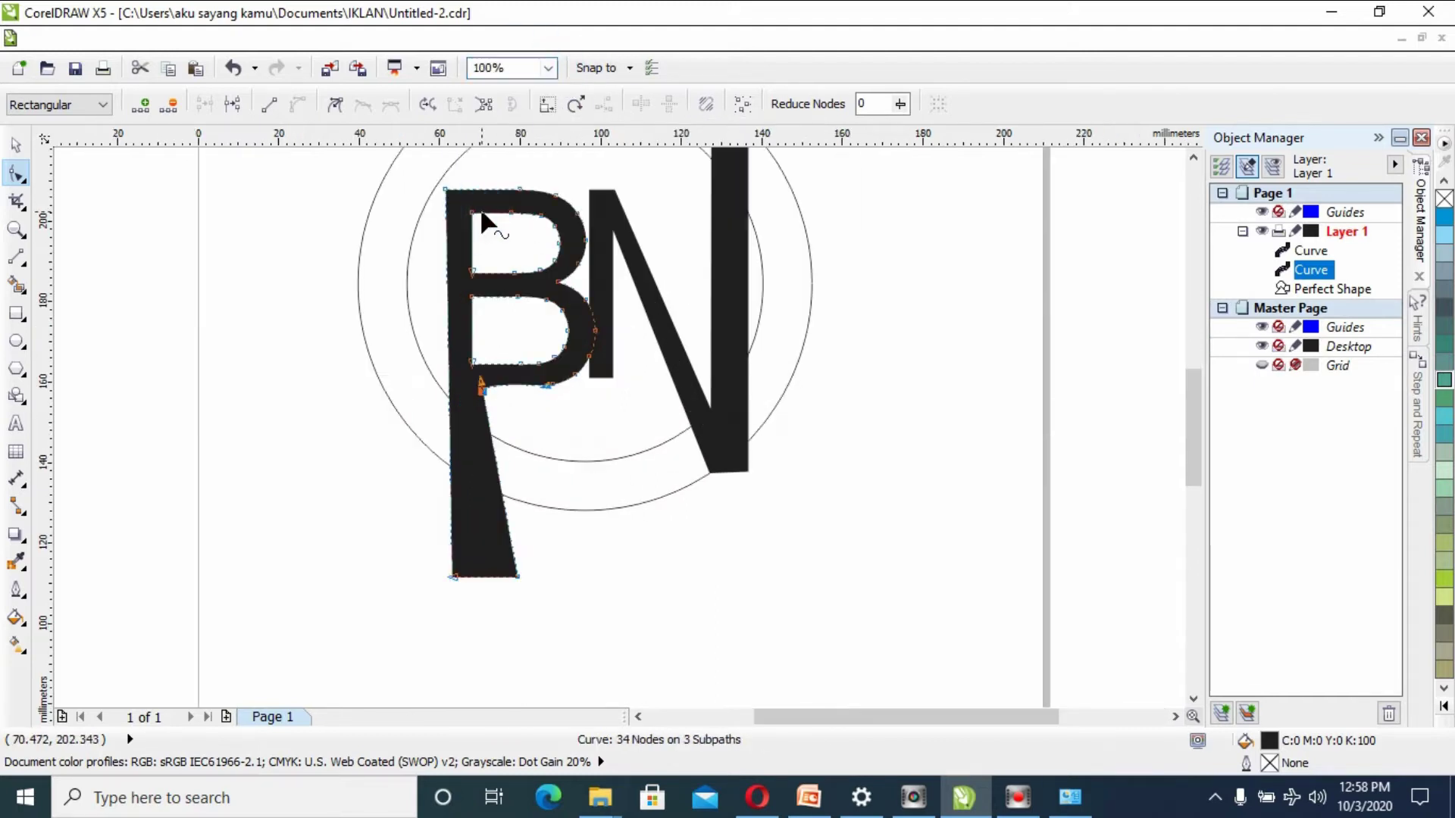
left_click_drag(516, 578, 488, 577)
left_click(486, 575)
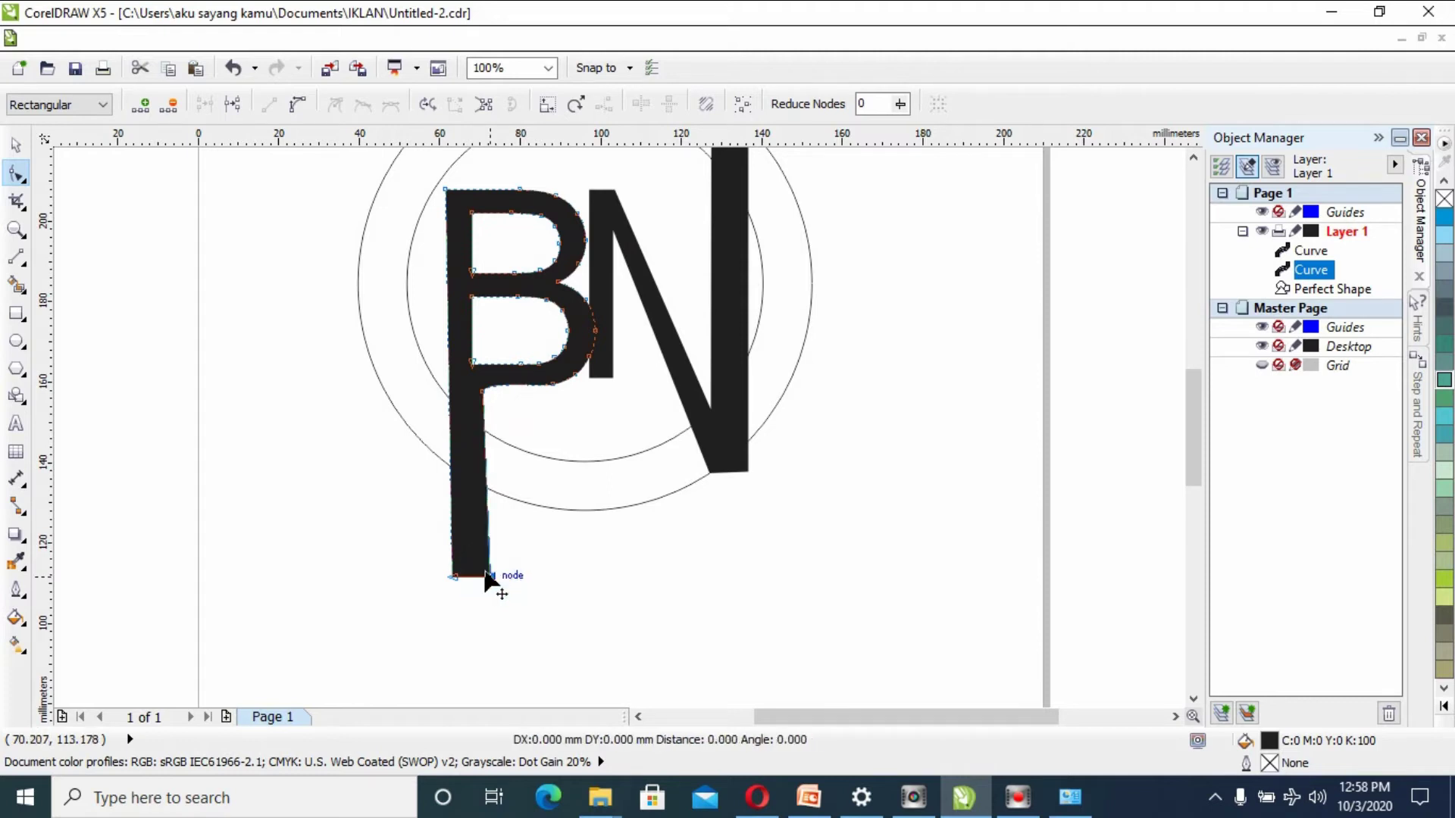
left_click_drag(486, 578, 452, 607)
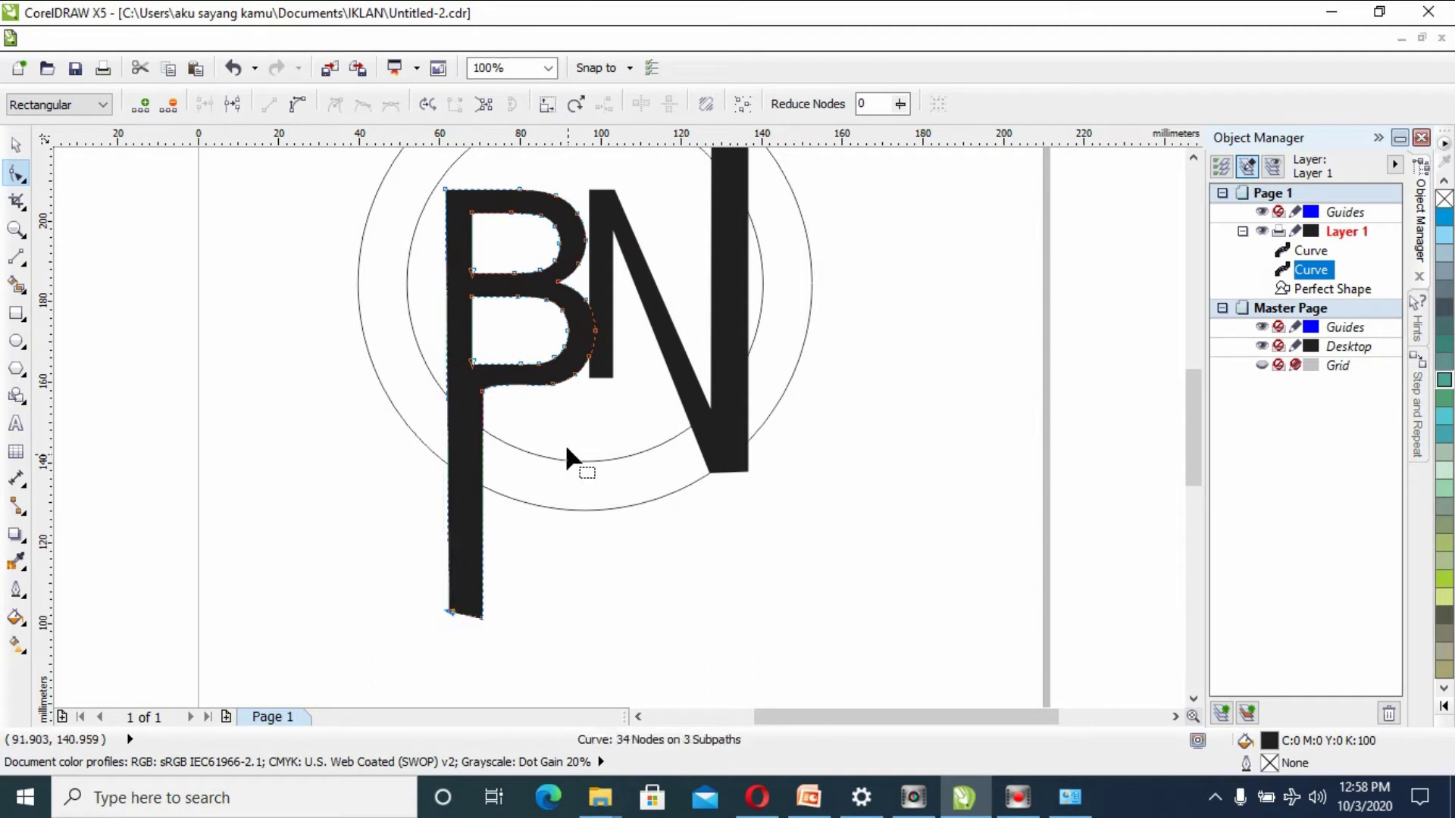
Delete the extra node on the bottom edge of the B's lower bowl
left_click_drag(510, 390, 512, 395)
left_click(554, 384)
key("Delete")
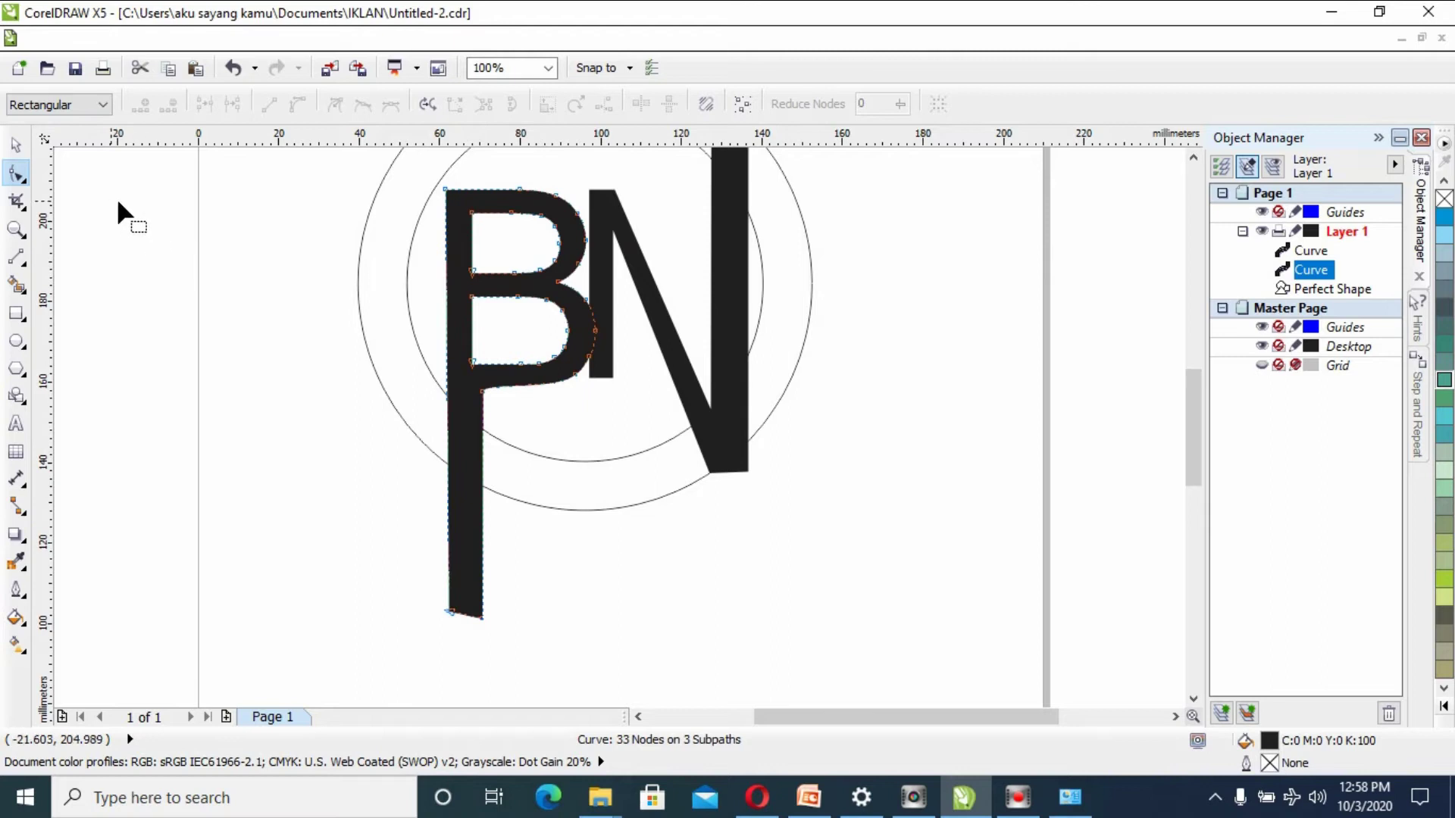
Widen the B's stem by moving its upper left and lower left corner nodes outward
left_click_drag(447, 193, 436, 190)
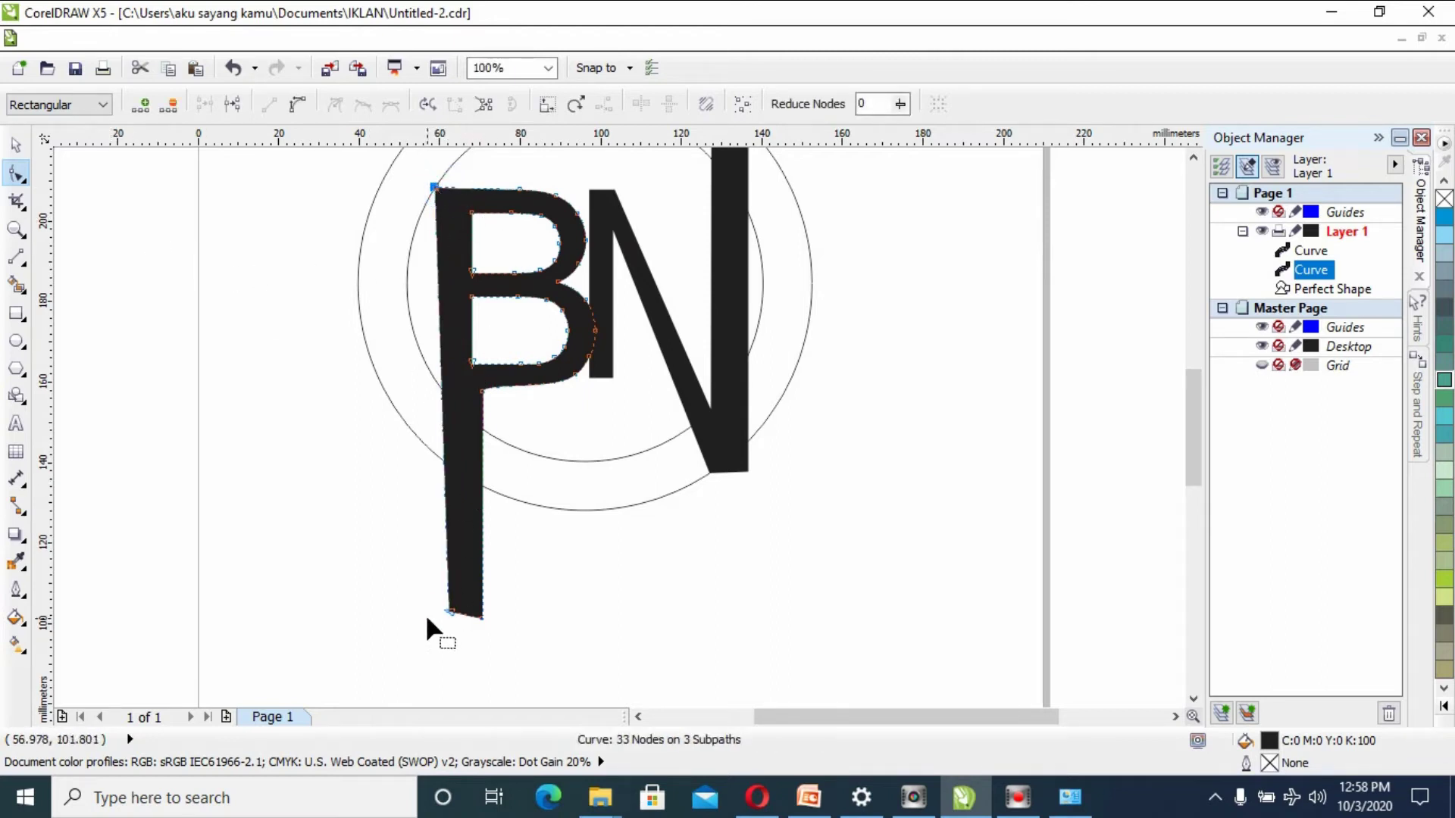
left_click_drag(451, 612, 430, 603)
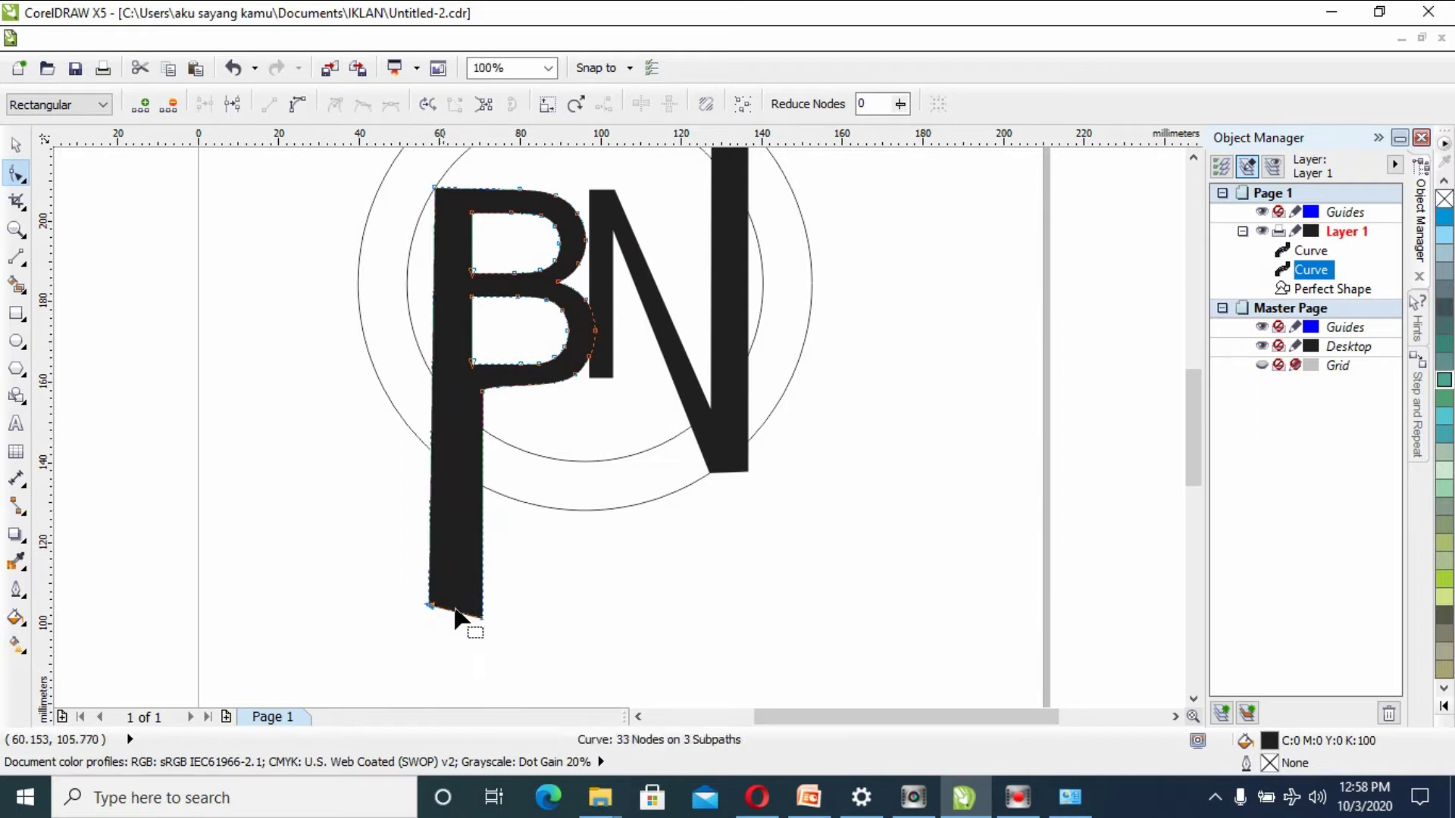
left_click(177, 377)
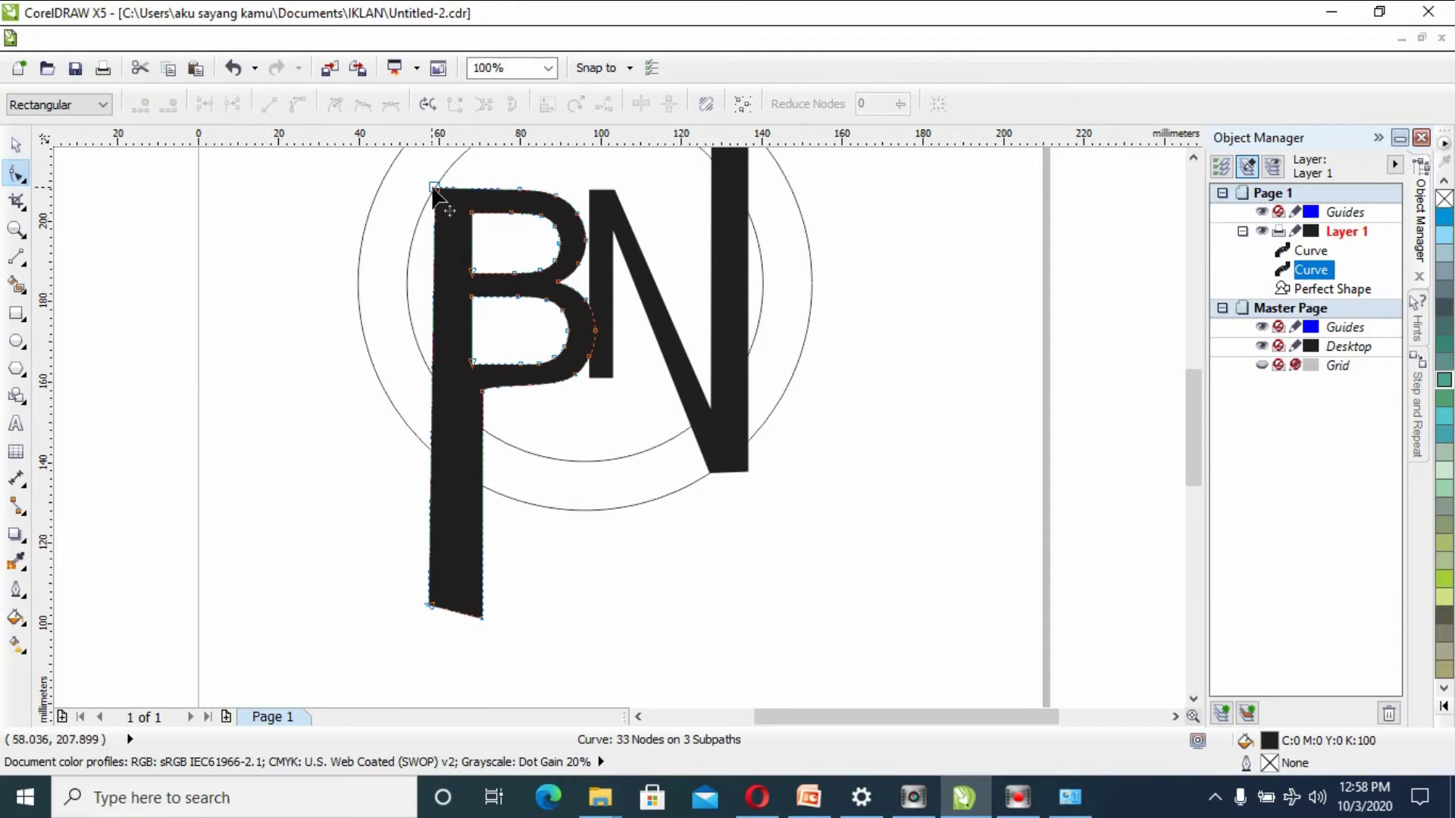
left_click_drag(1199, 430, 1211, 388)
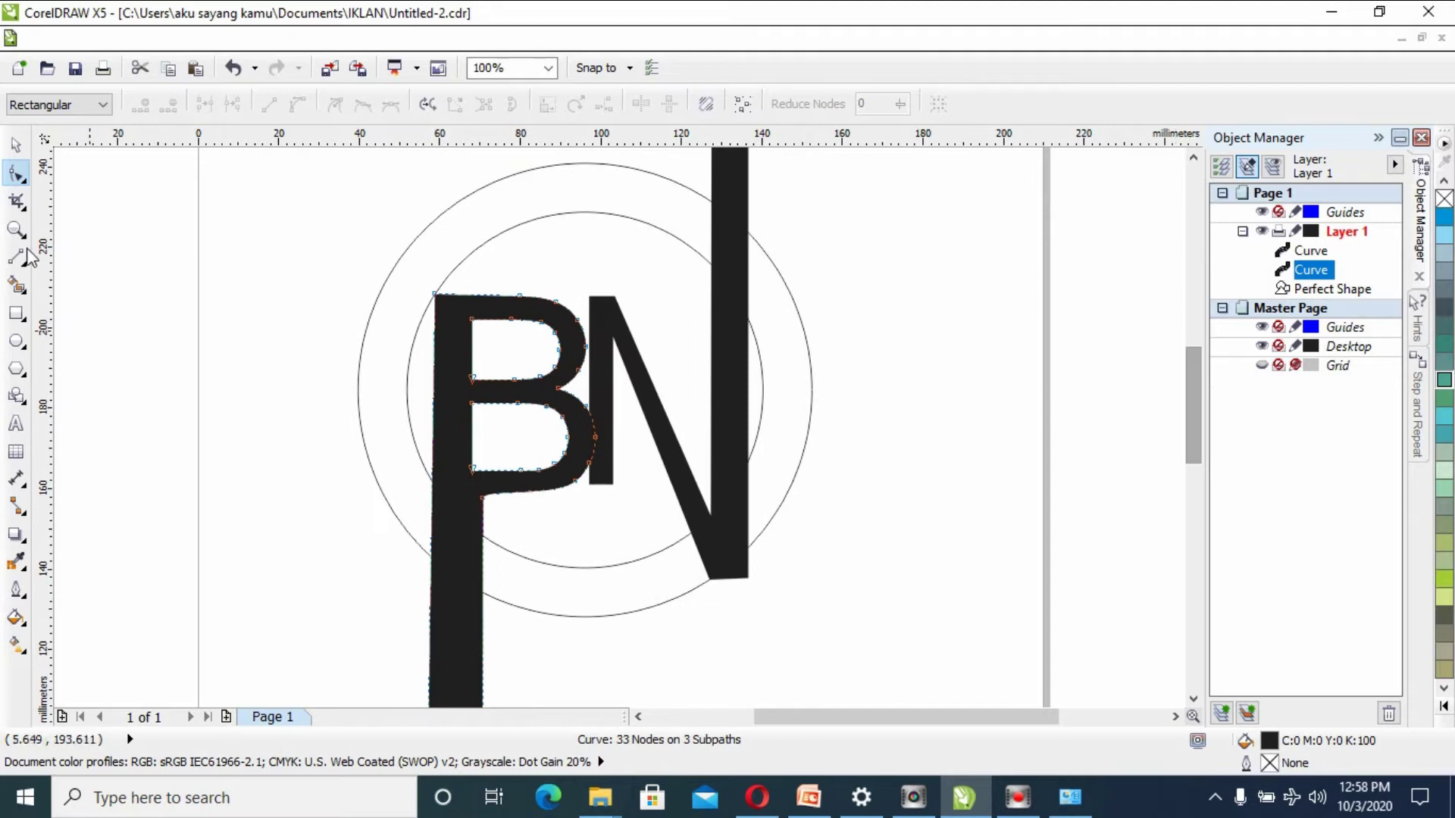
left_click(15, 144)
left_click(264, 379)
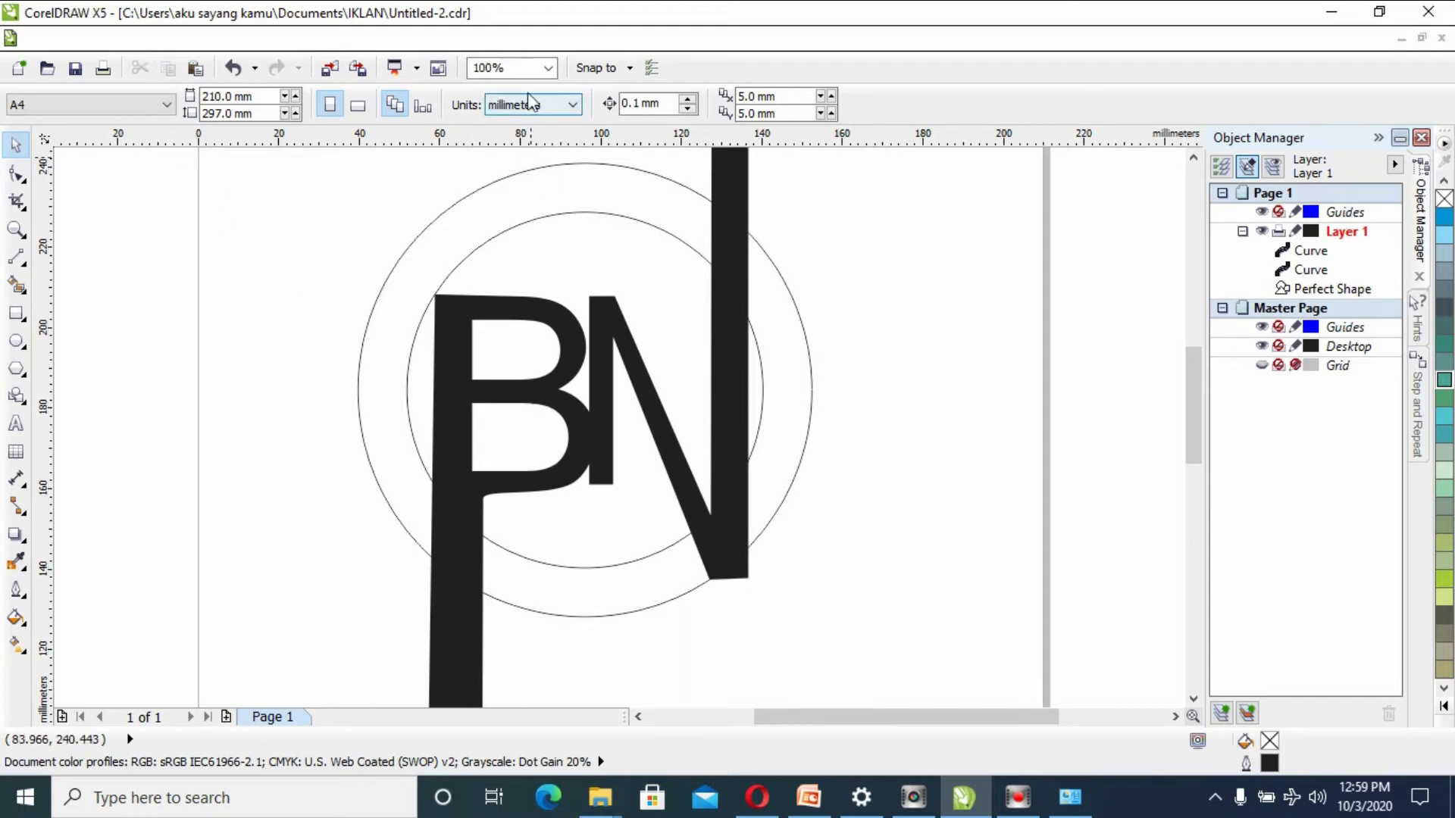
Shorten the N's right stem by lowering its two top nodes so the slanted end sits within the ring's band
left_click(548, 68)
left_click(505, 72)
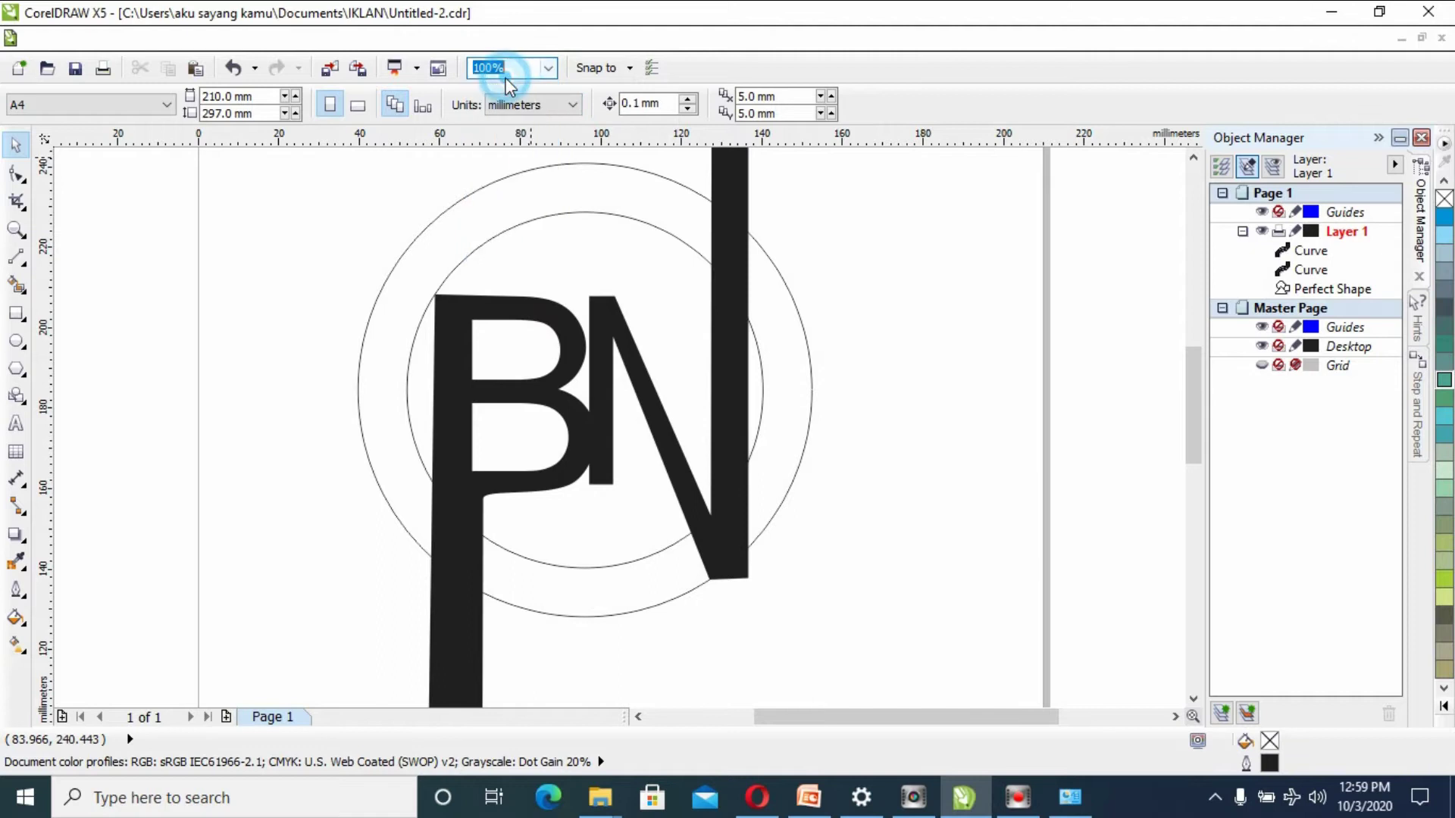
left_click(548, 69)
left_click(542, 92)
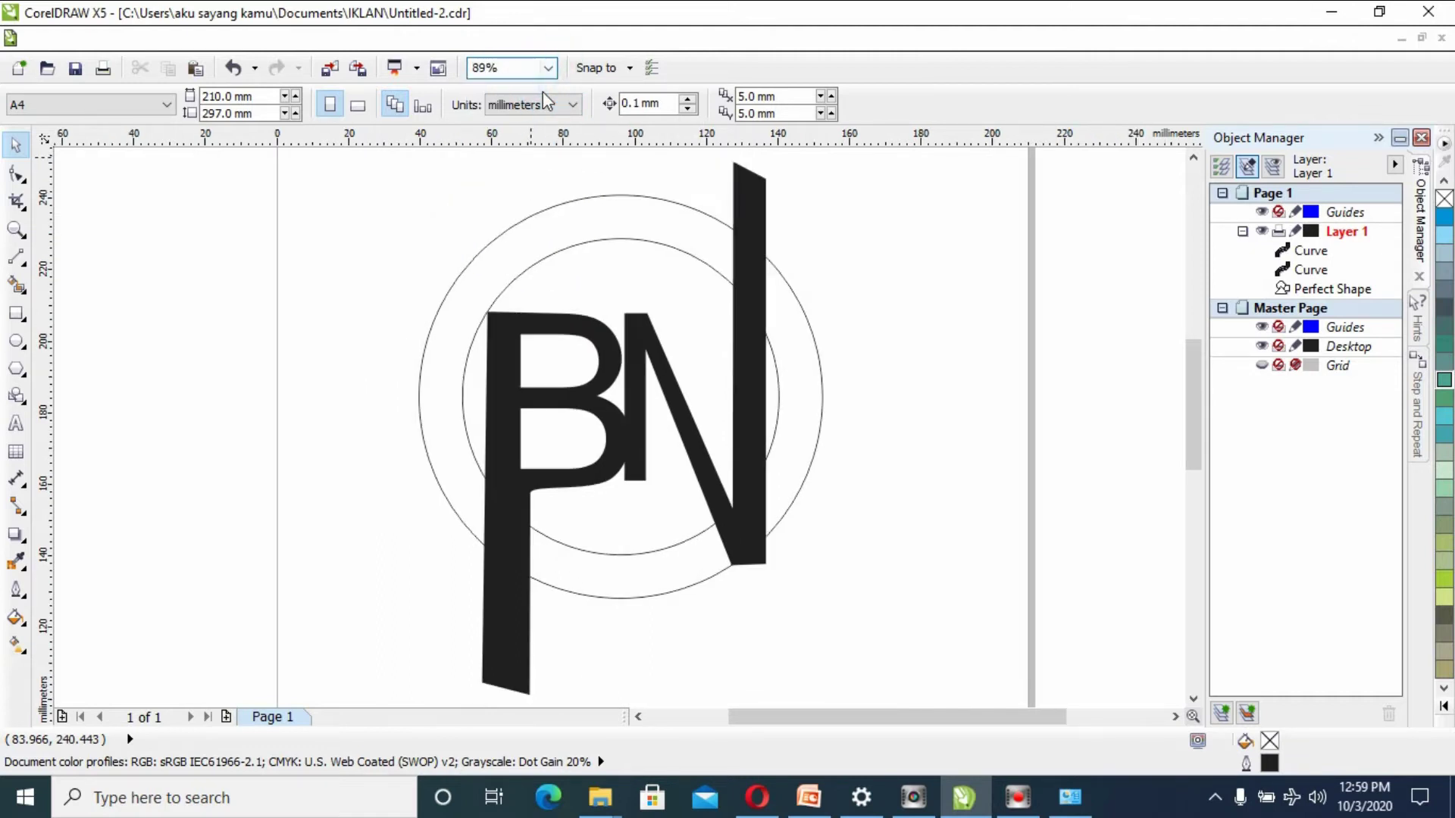
left_click(18, 180)
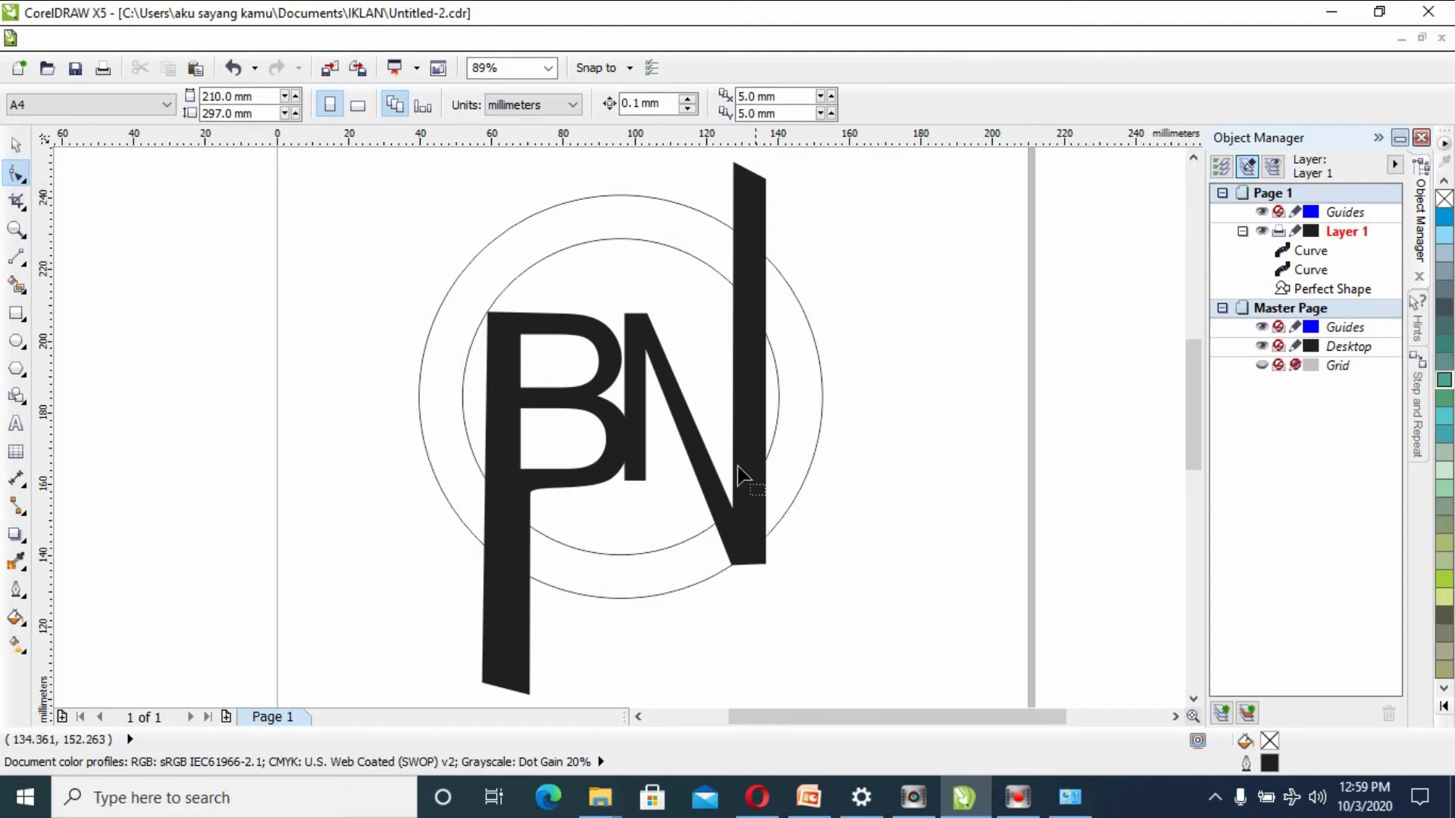
left_click(734, 184)
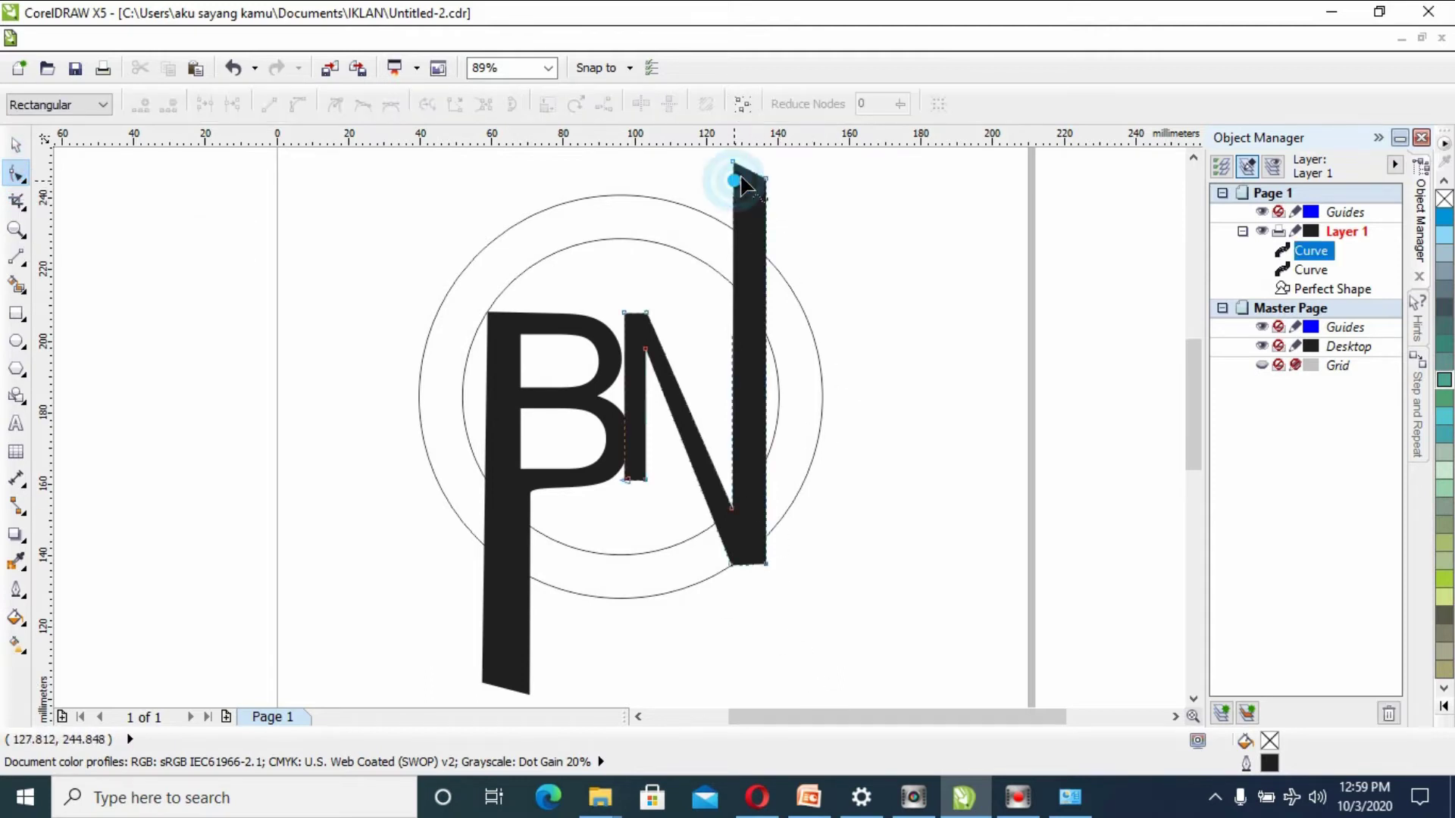
left_click_drag(734, 162, 733, 229)
mouse_move(766, 180)
left_mouse_down()
mouse_move(761, 255)
mouse_move(734, 237)
mouse_move(762, 265)
left_mouse_up()
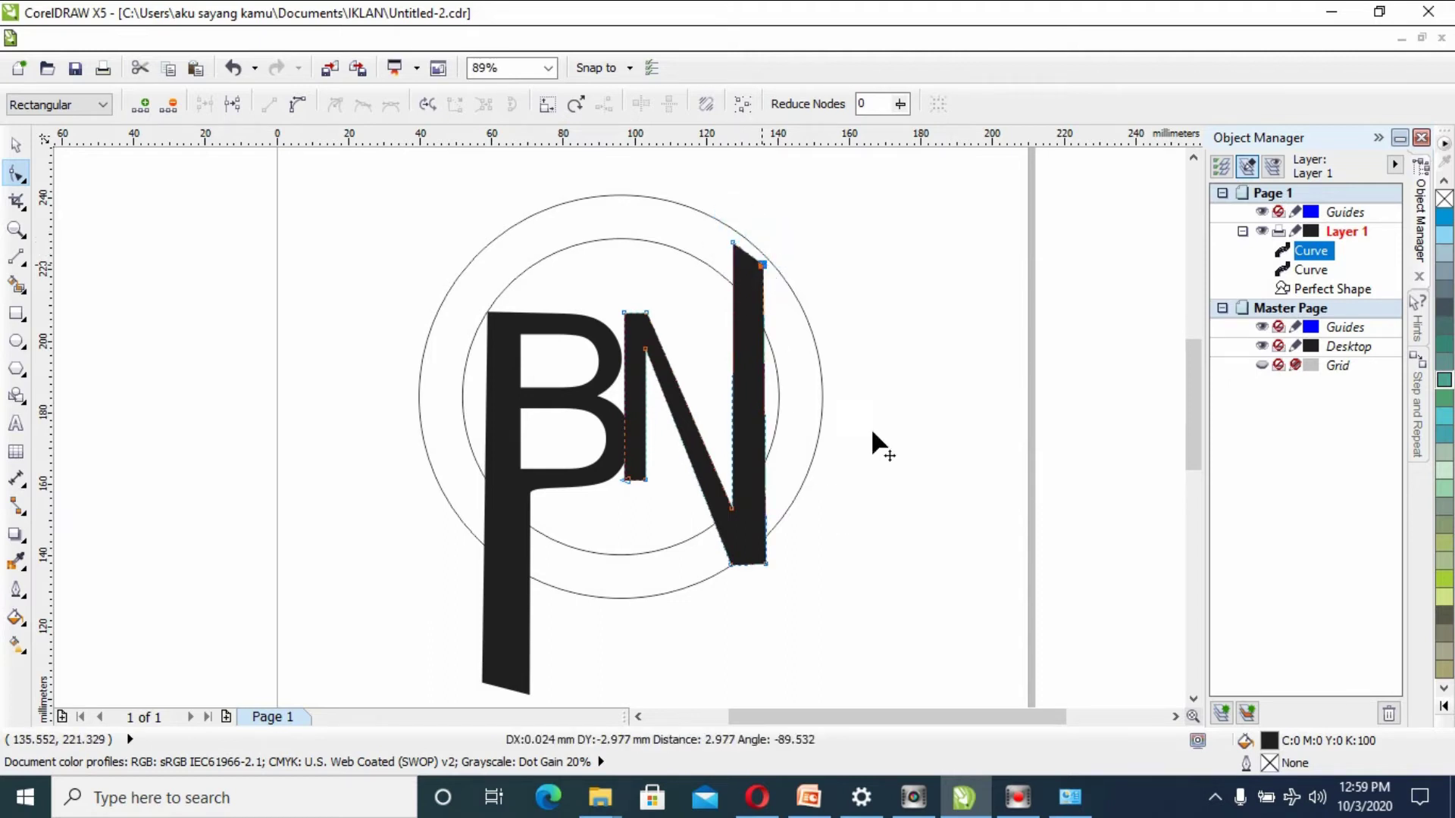
Shorten the B's stem by raising its two bottom nodes so the slanted end sits within the ring's band
left_click(488, 688)
left_click_drag(485, 683, 492, 537)
left_click_drag(527, 690, 529, 552)
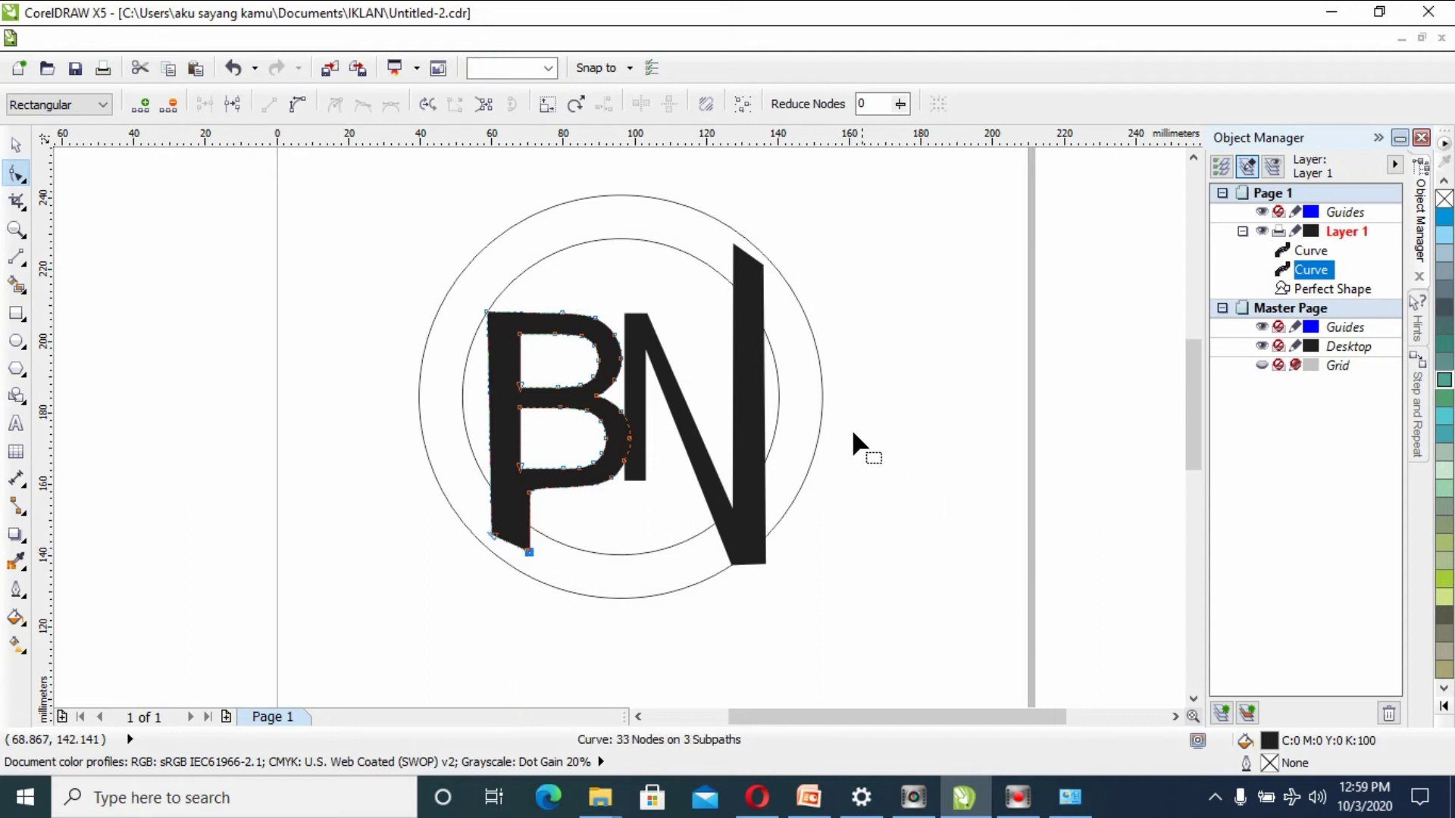
Raise the N's two lower right nodes into a slanted end and widen its right stem by moving the stem's left nodes inward
left_click(750, 536)
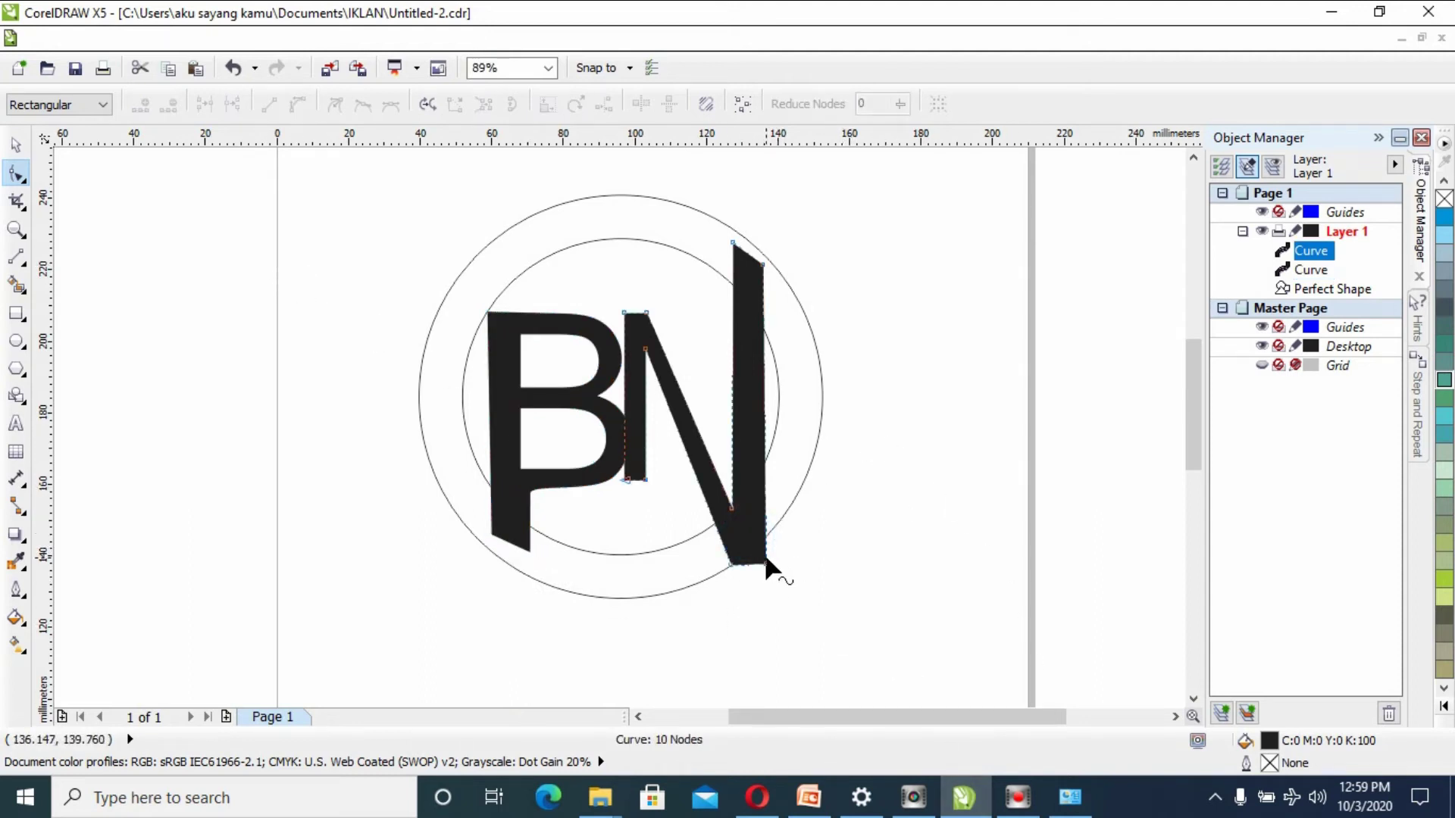
left_click_drag(764, 565, 725, 547)
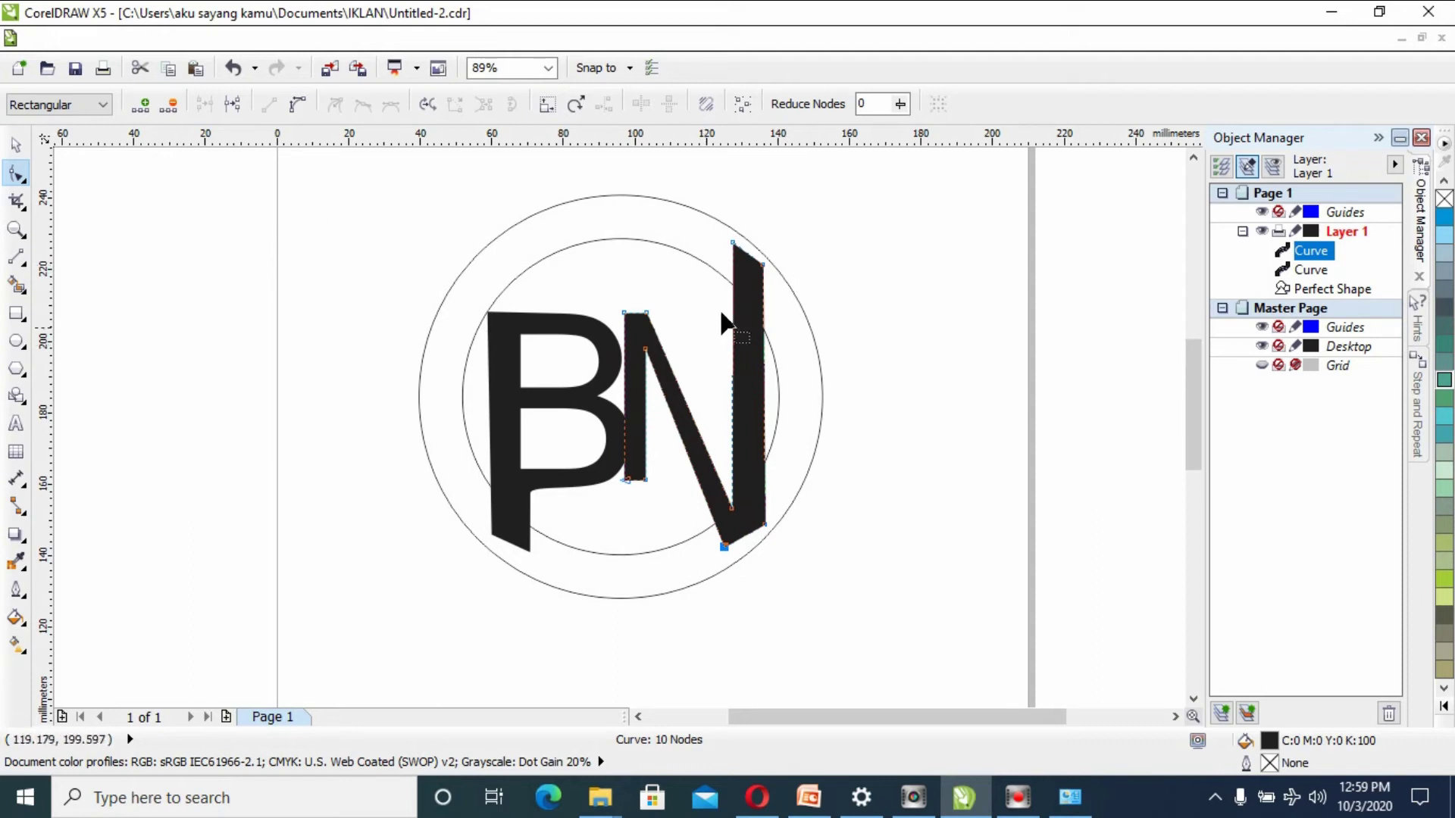
left_click_drag(732, 243, 718, 240)
left_click_drag(731, 506, 721, 482)
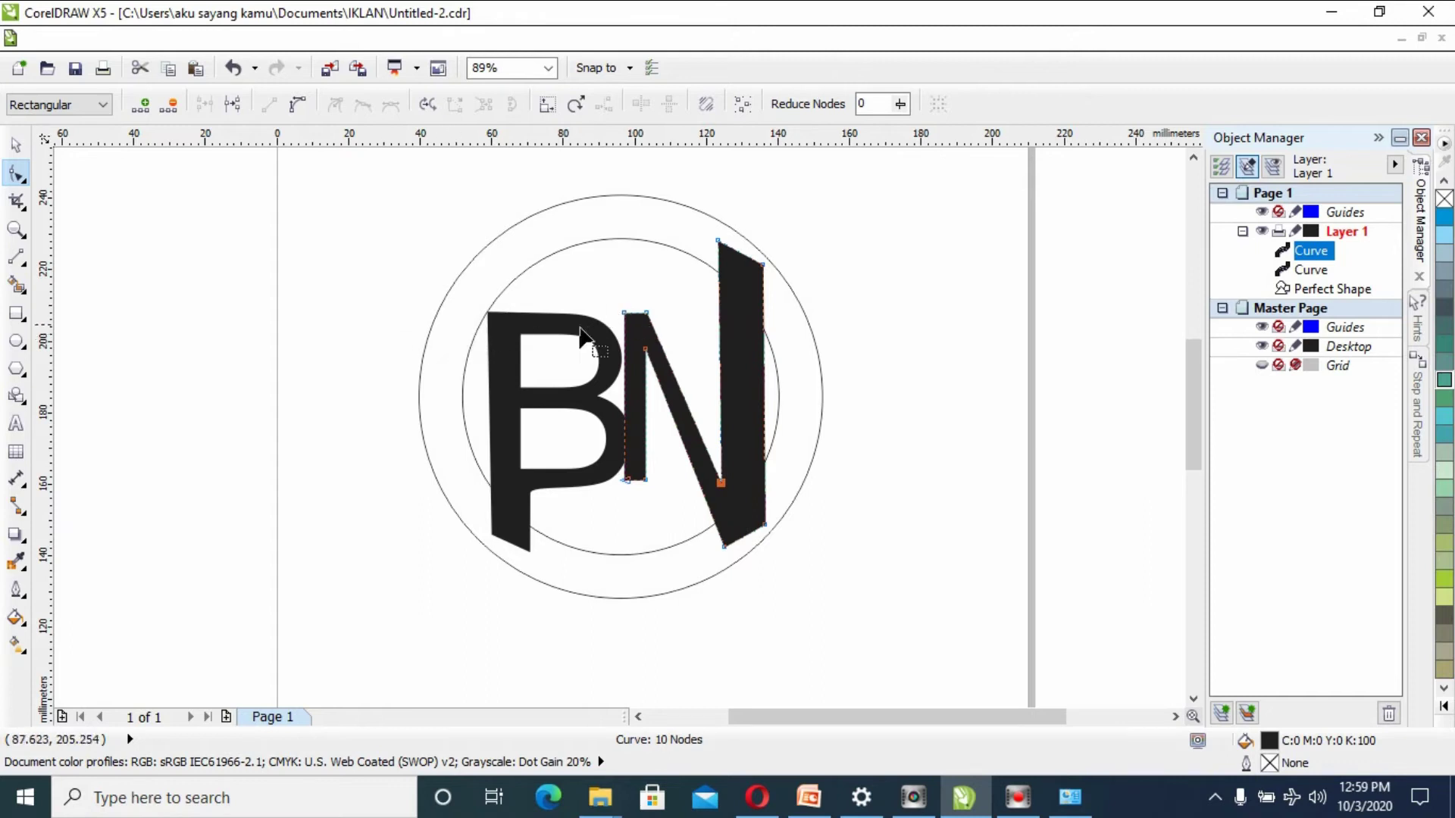
Widen the B's stem outward to about the ring's inner circle by moving its upper left and lower left corner nodes
left_click(488, 313)
left_click_drag(488, 312, 469, 305)
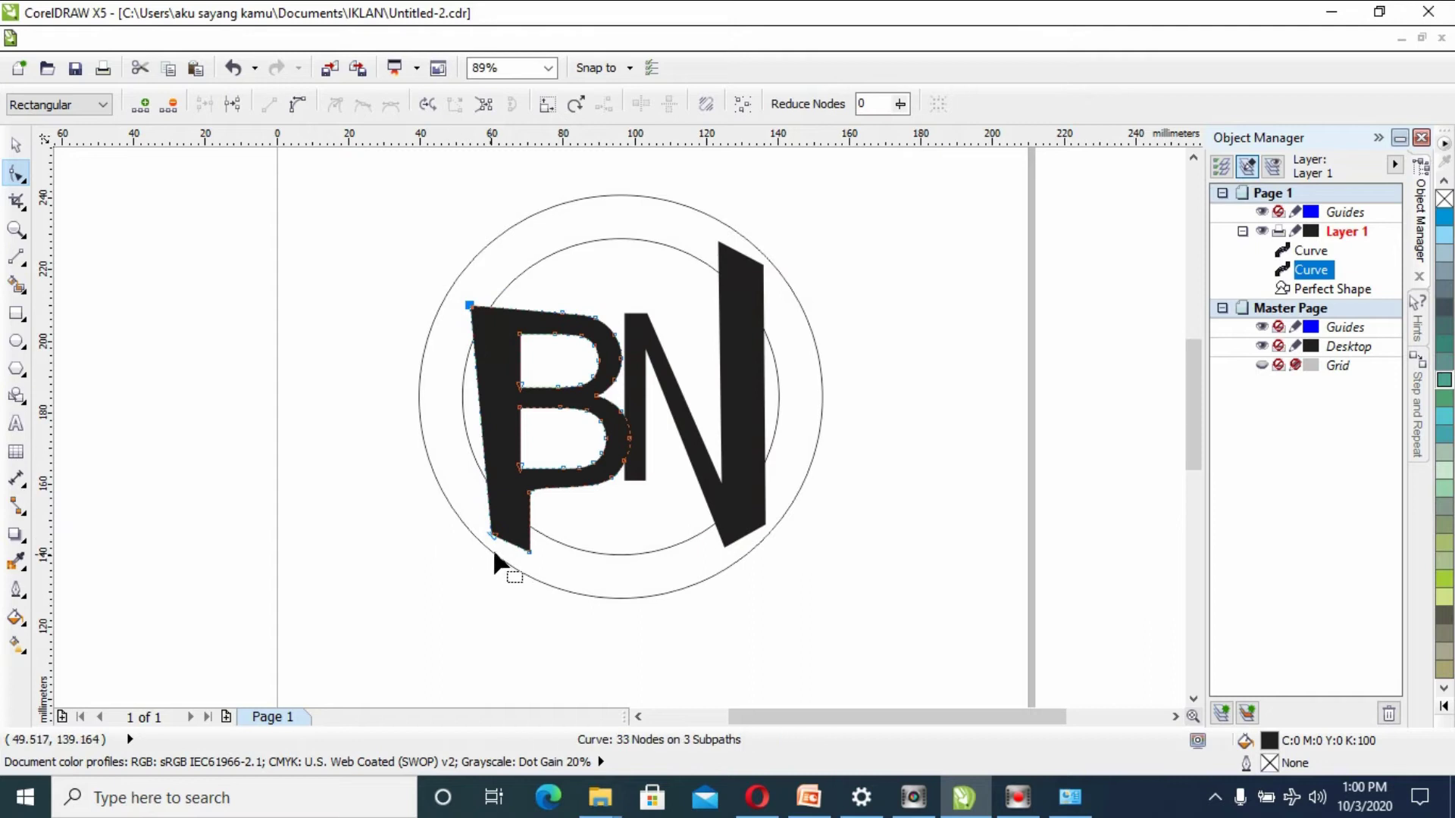
left_click_drag(494, 534, 465, 507)
mouse_move(472, 308)
left_mouse_down()
mouse_move(491, 319)
mouse_move(471, 312)
left_mouse_up()
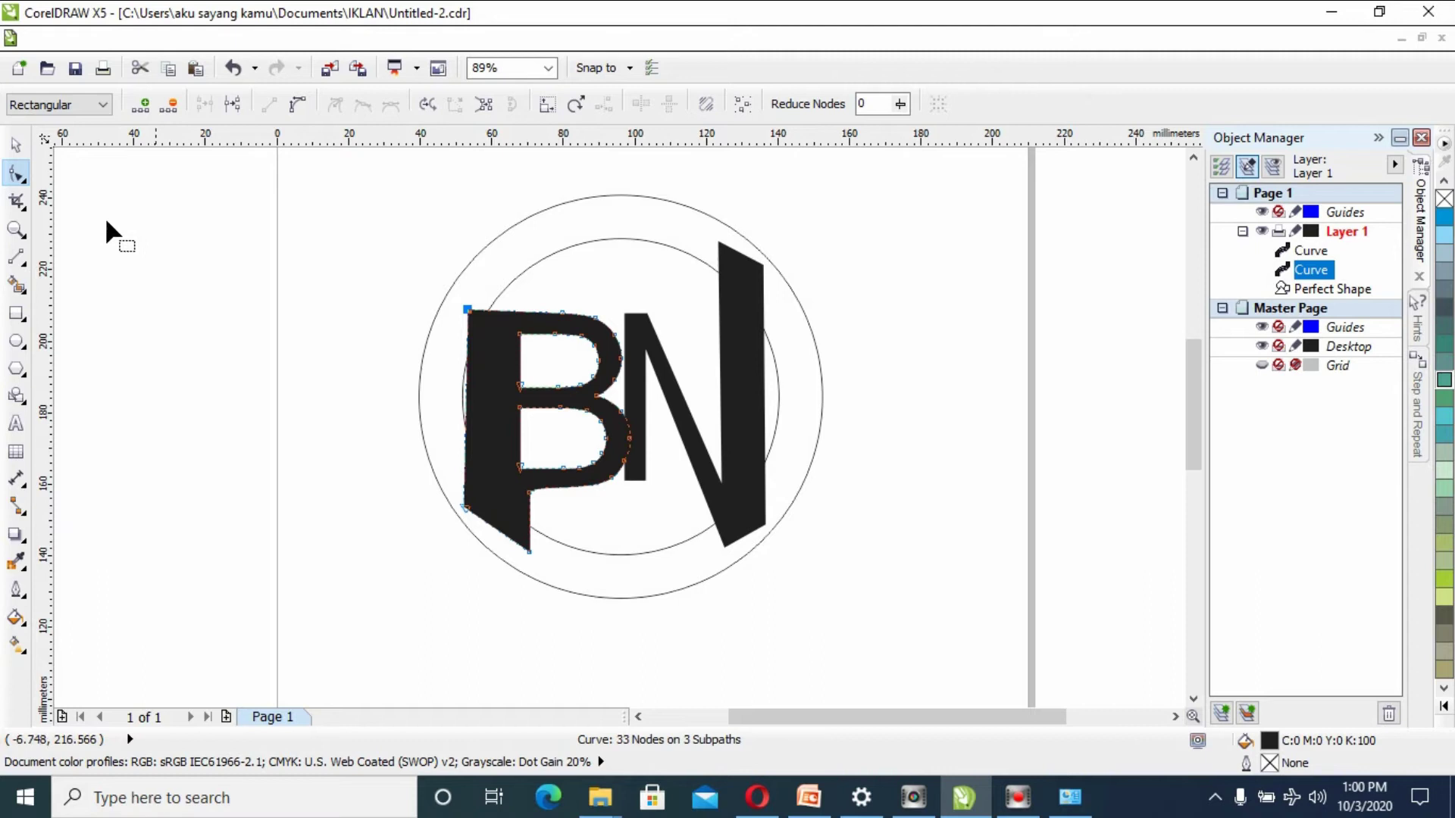
left_click(16, 144)
left_click(275, 364)
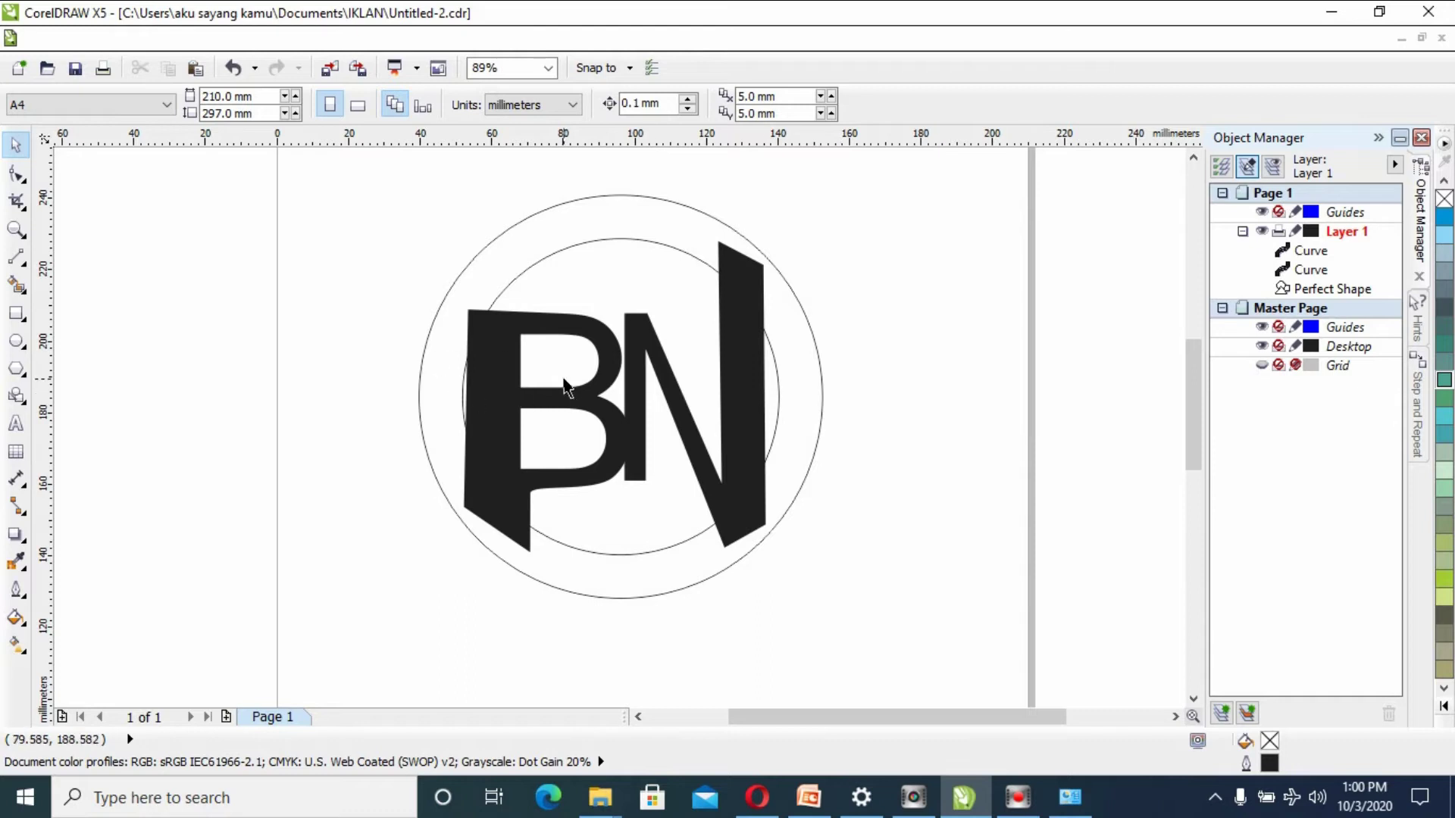
Give the B a 4 px black outline
left_click_drag(367, 272, 325, 292)
left_click_drag(302, 241, 893, 567)
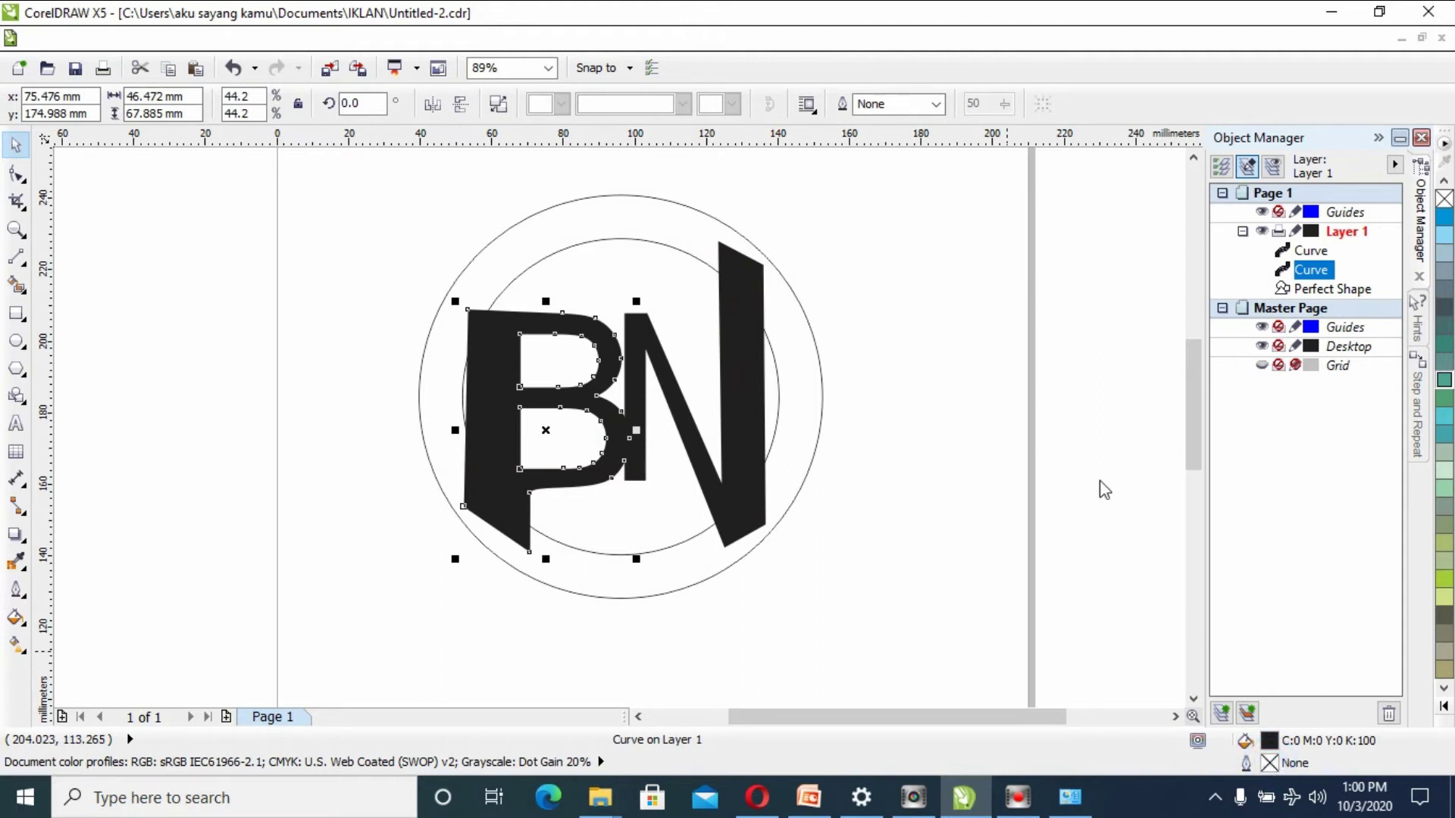
key("F12")
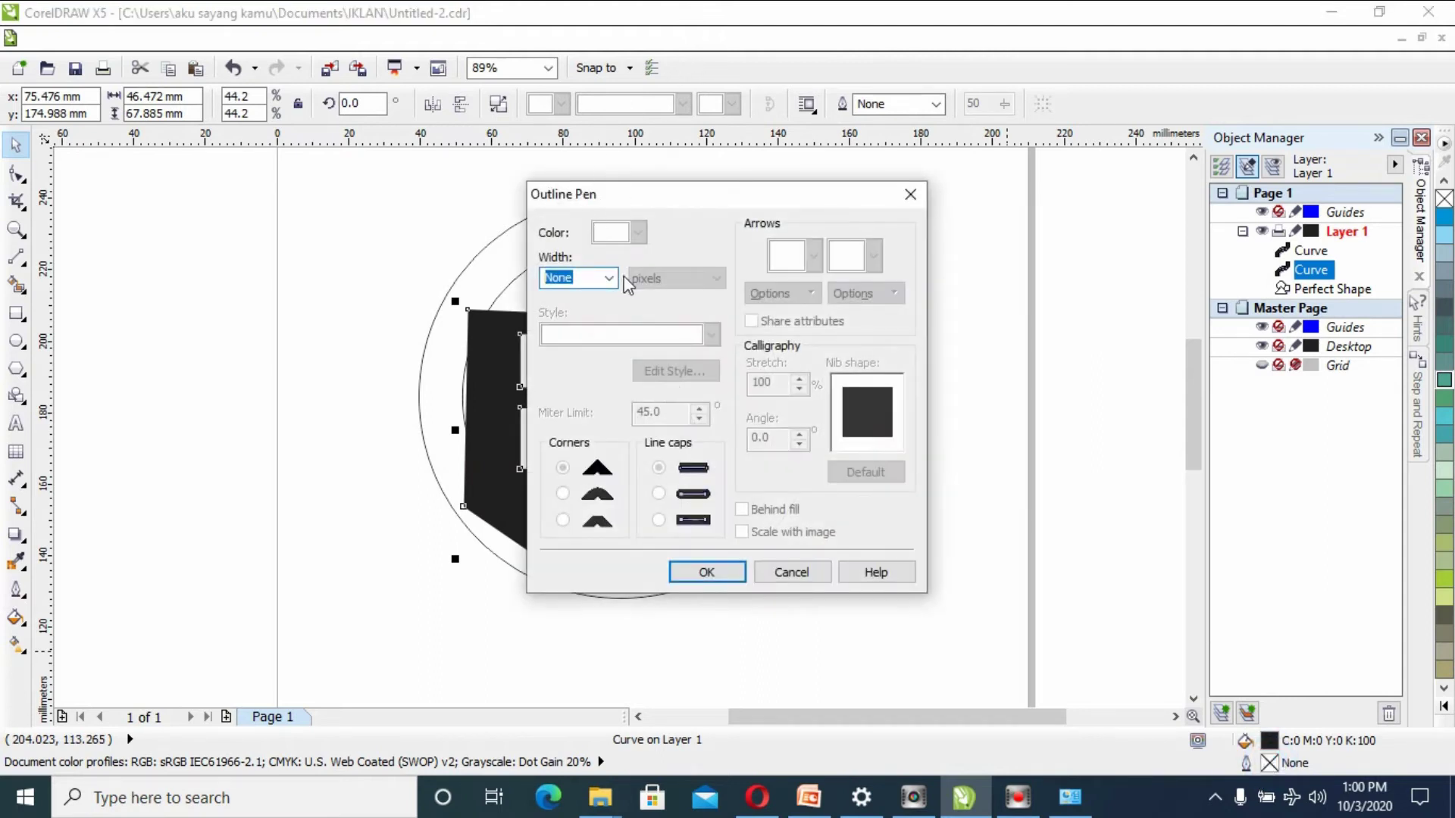
left_click(615, 279)
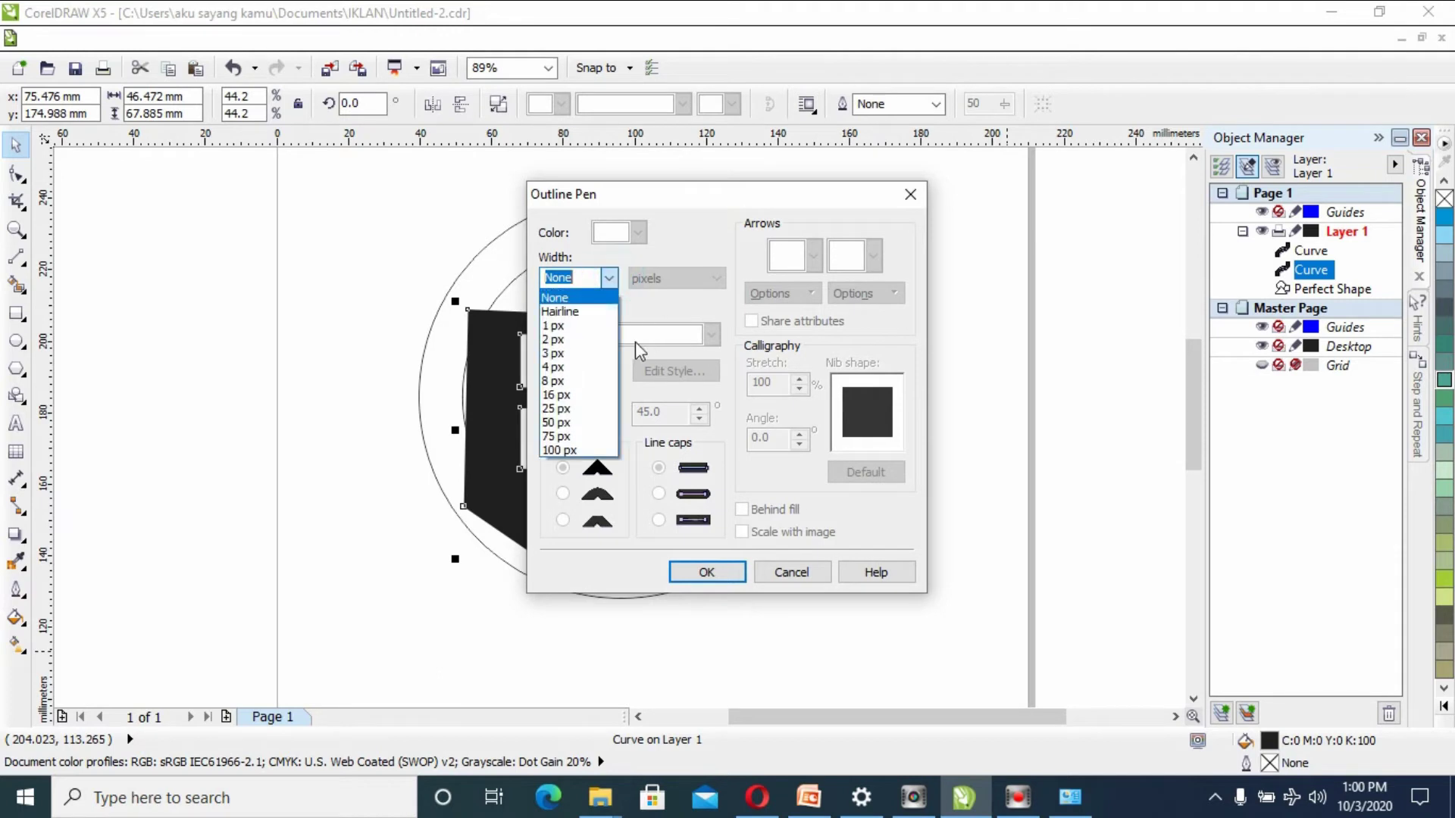
left_click(557, 367)
left_click(706, 572)
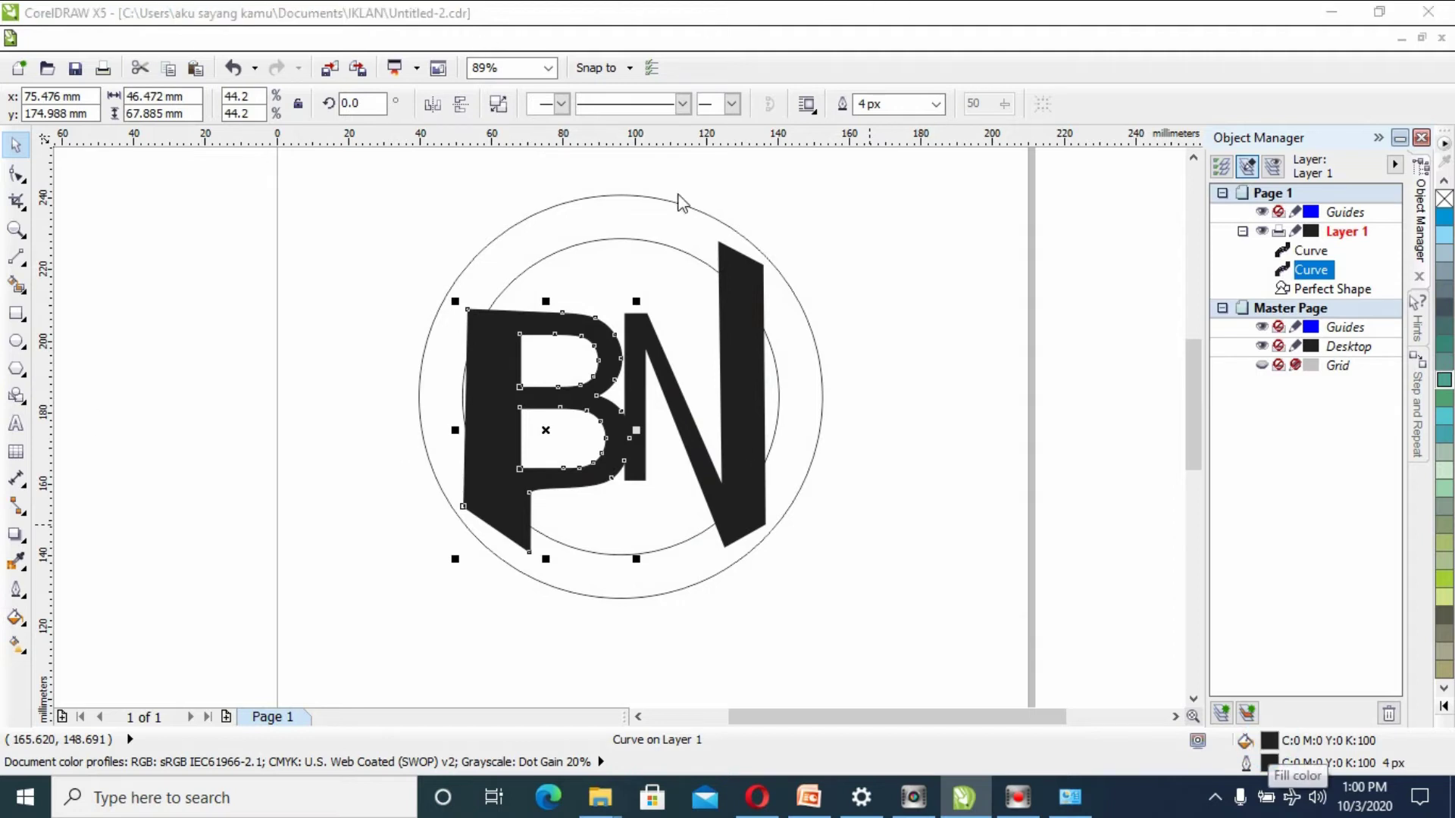
Fill the B with White from the CMYK palette
left_click(879, 356)
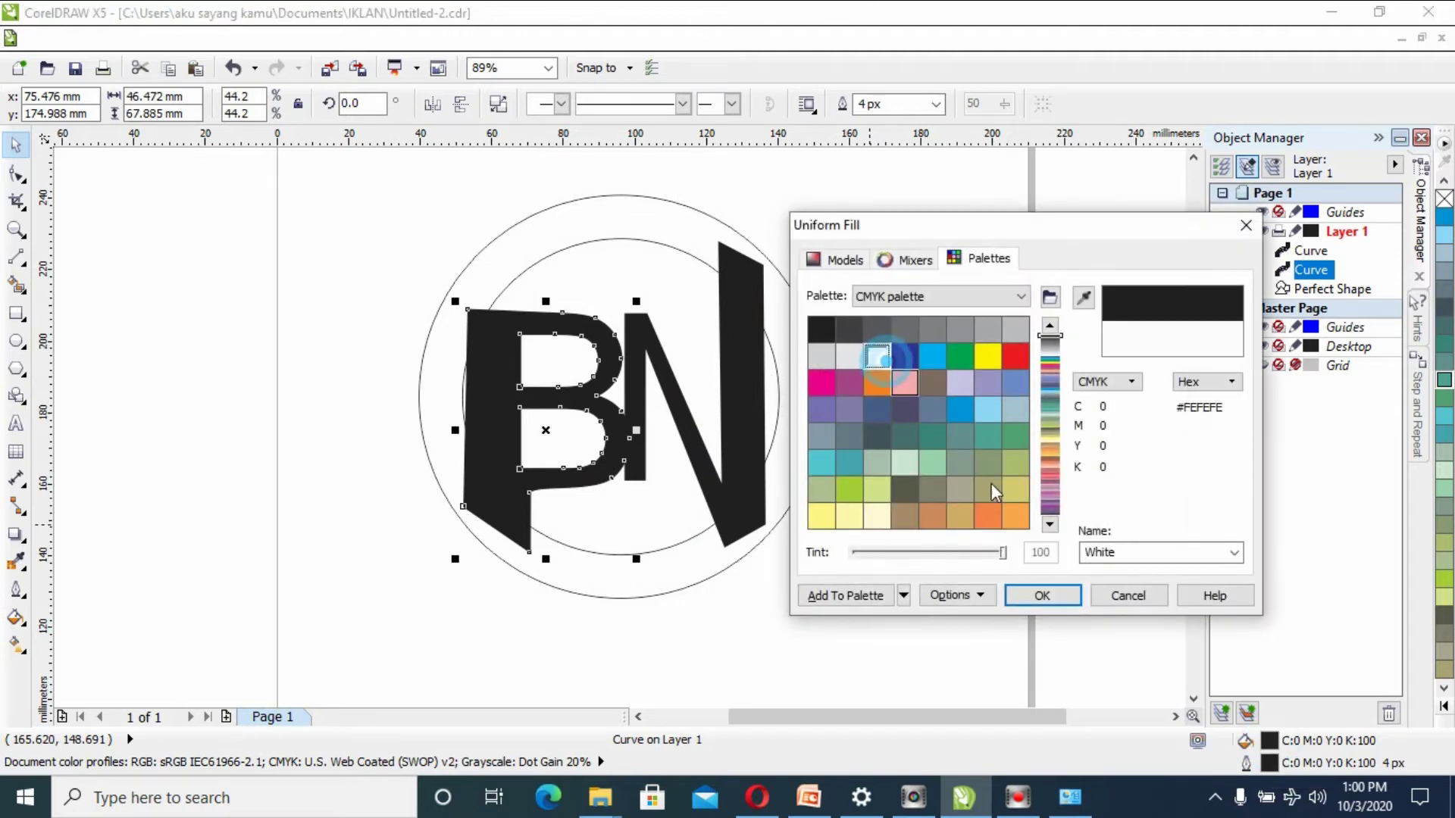
left_click(1046, 595)
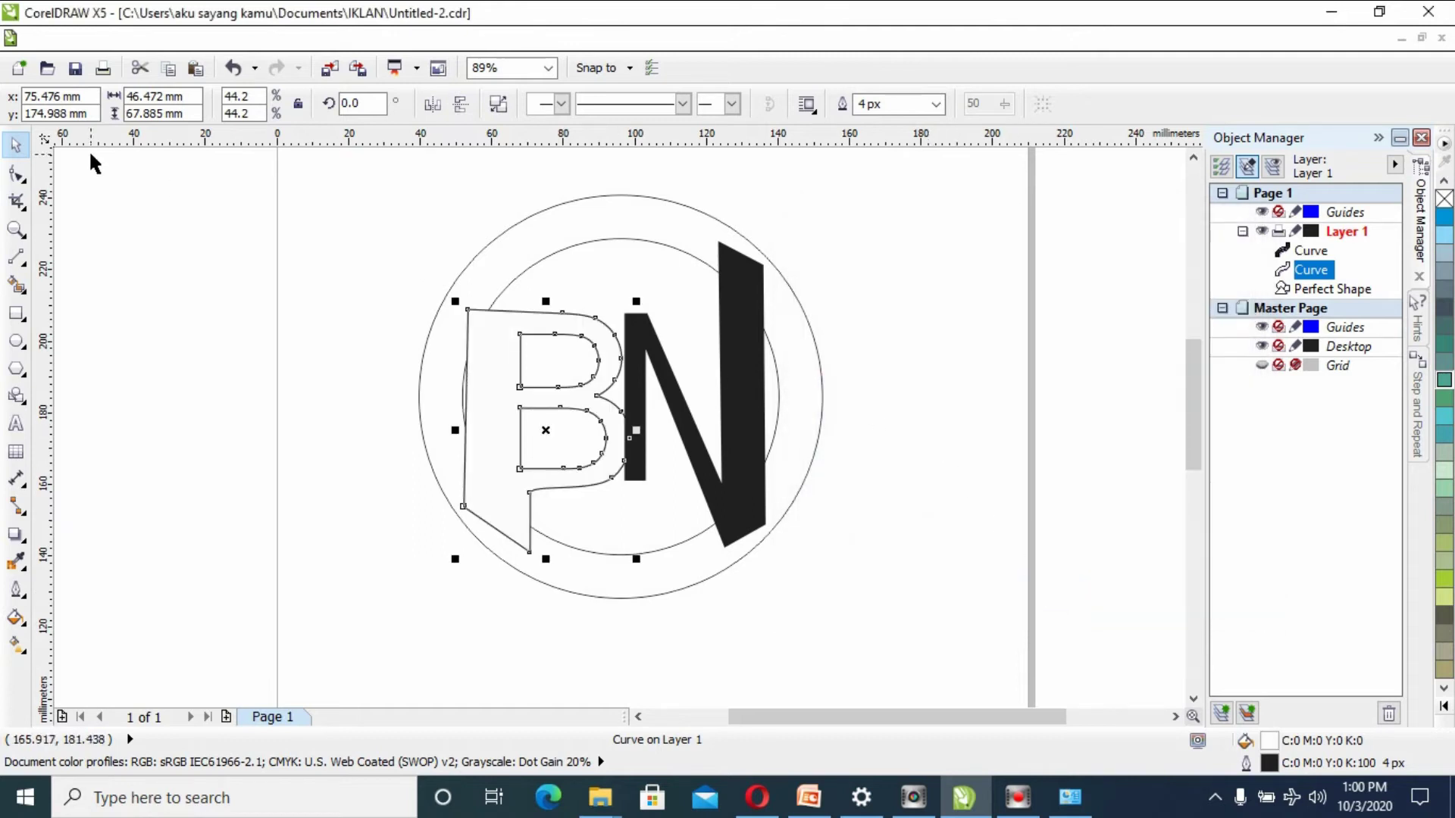
left_click(276, 287)
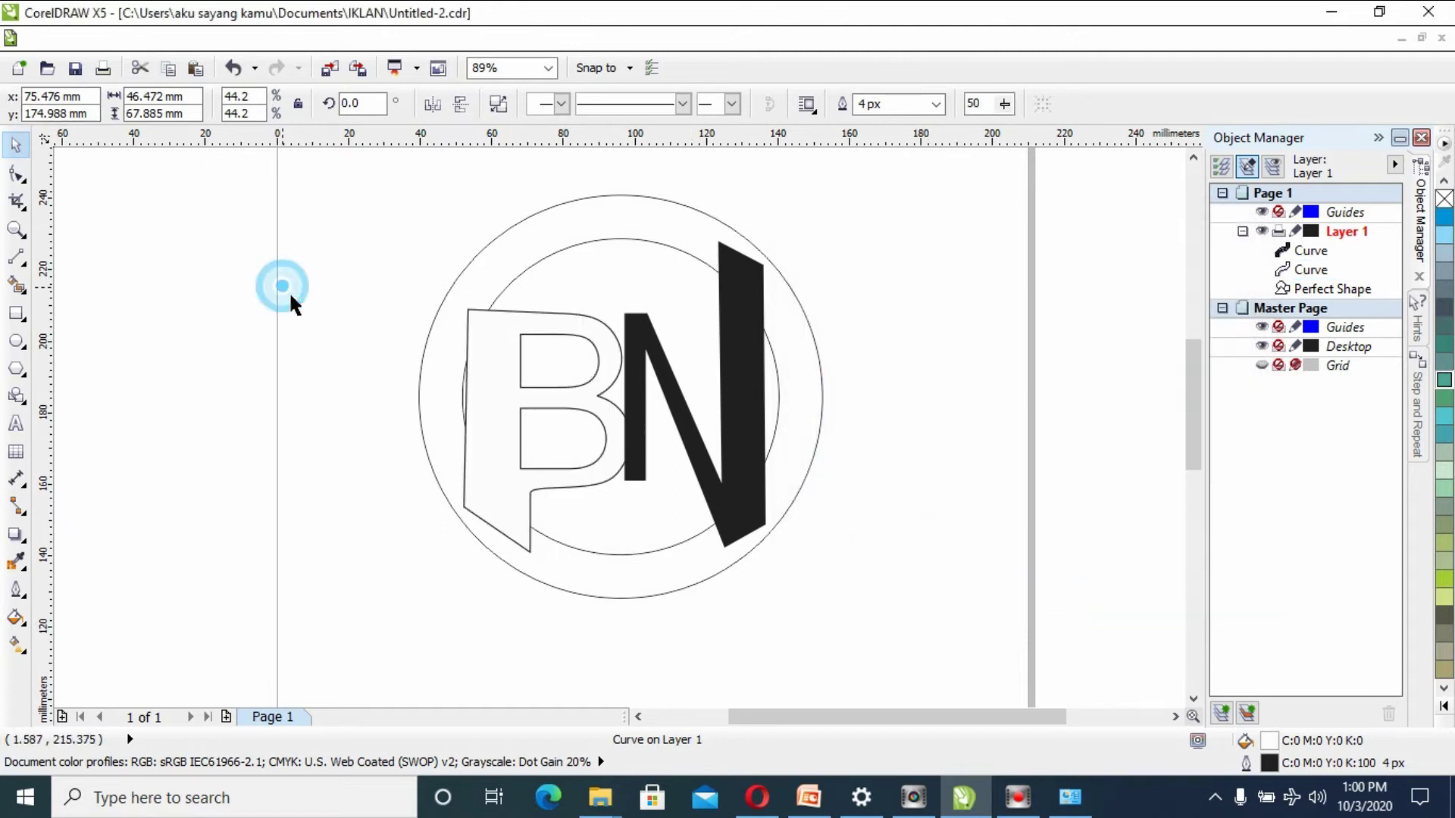
Give the N a 4 px black outline
left_click(752, 414)
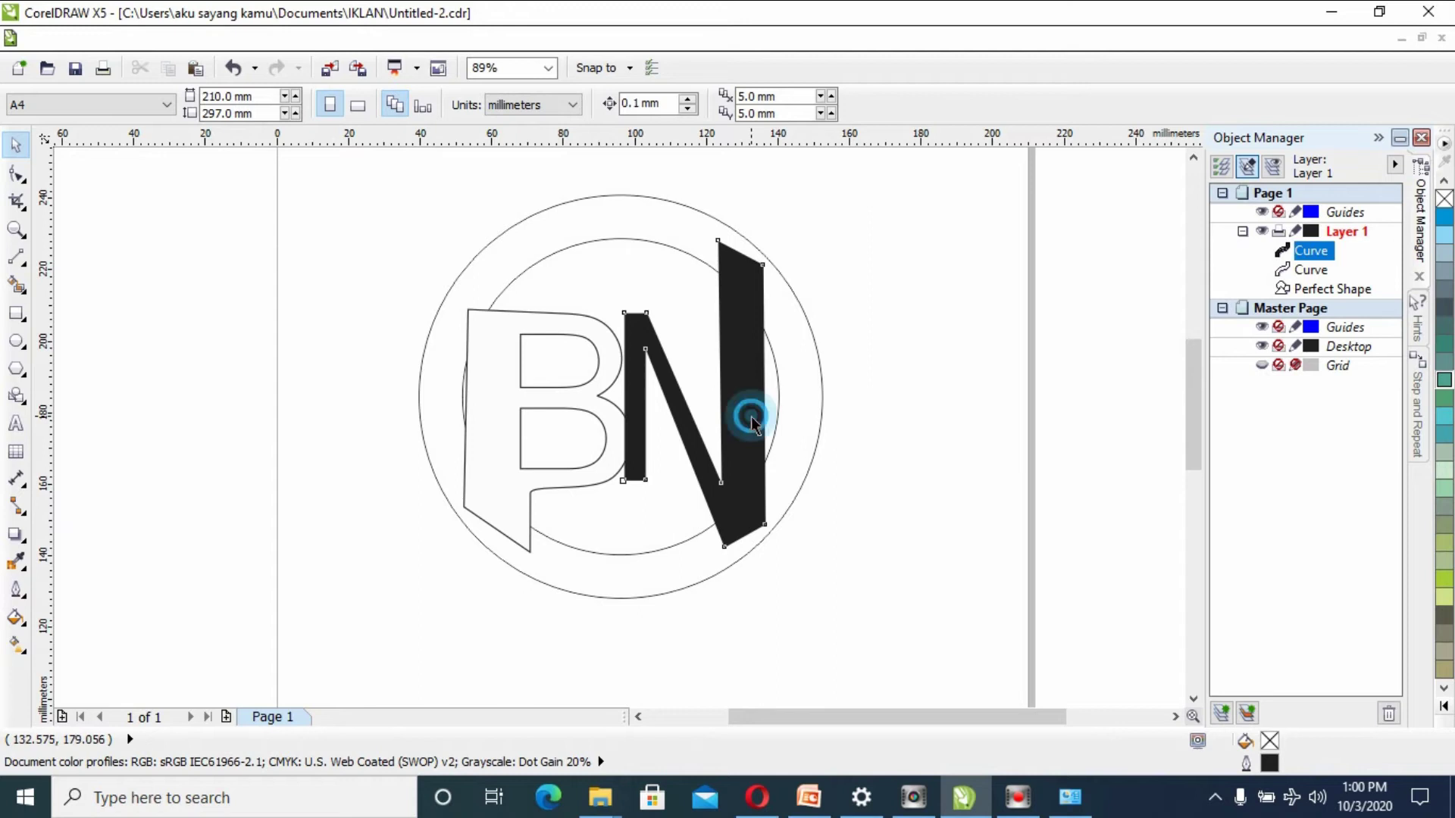
double_click(1269, 763)
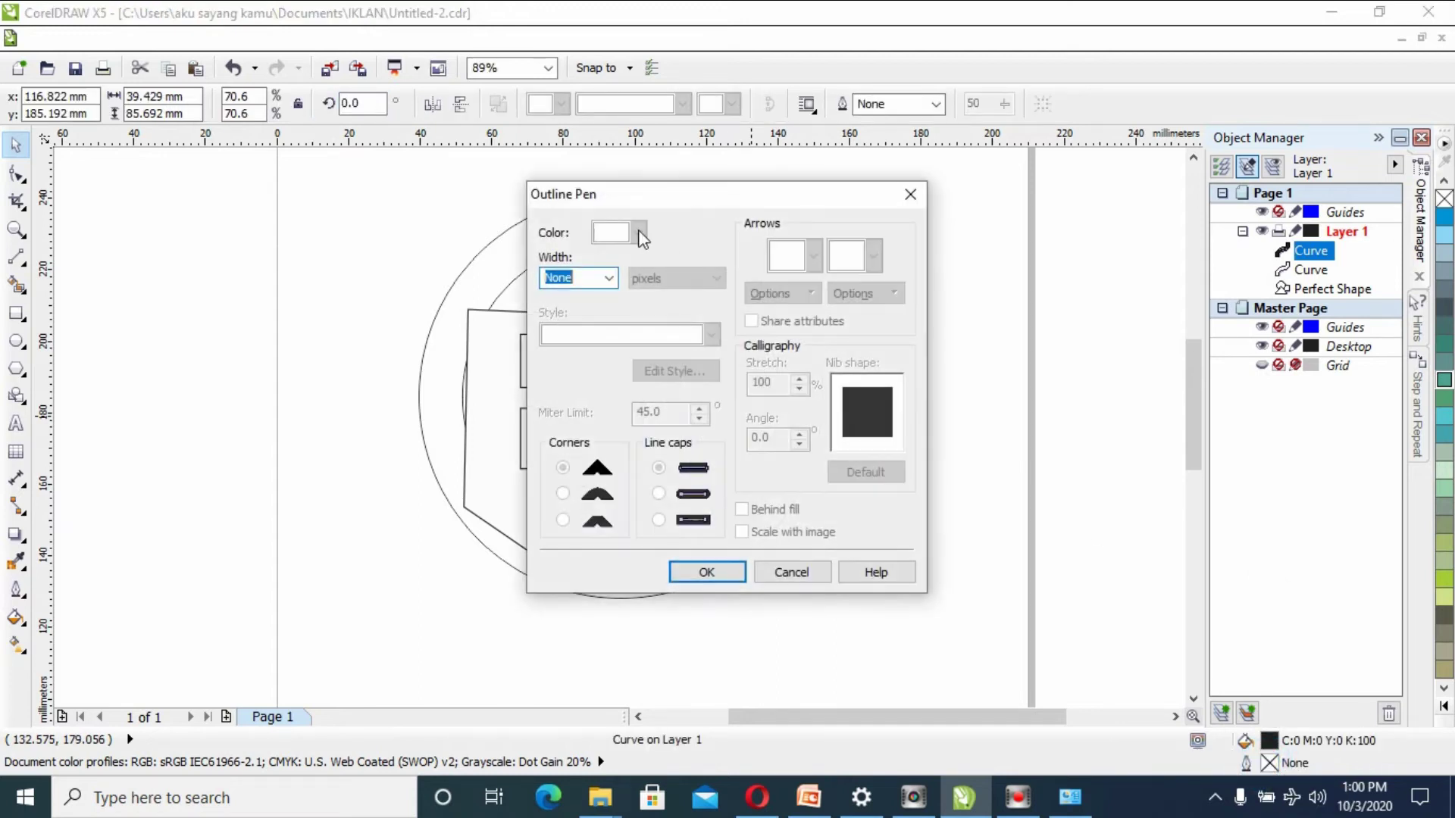
left_click(610, 279)
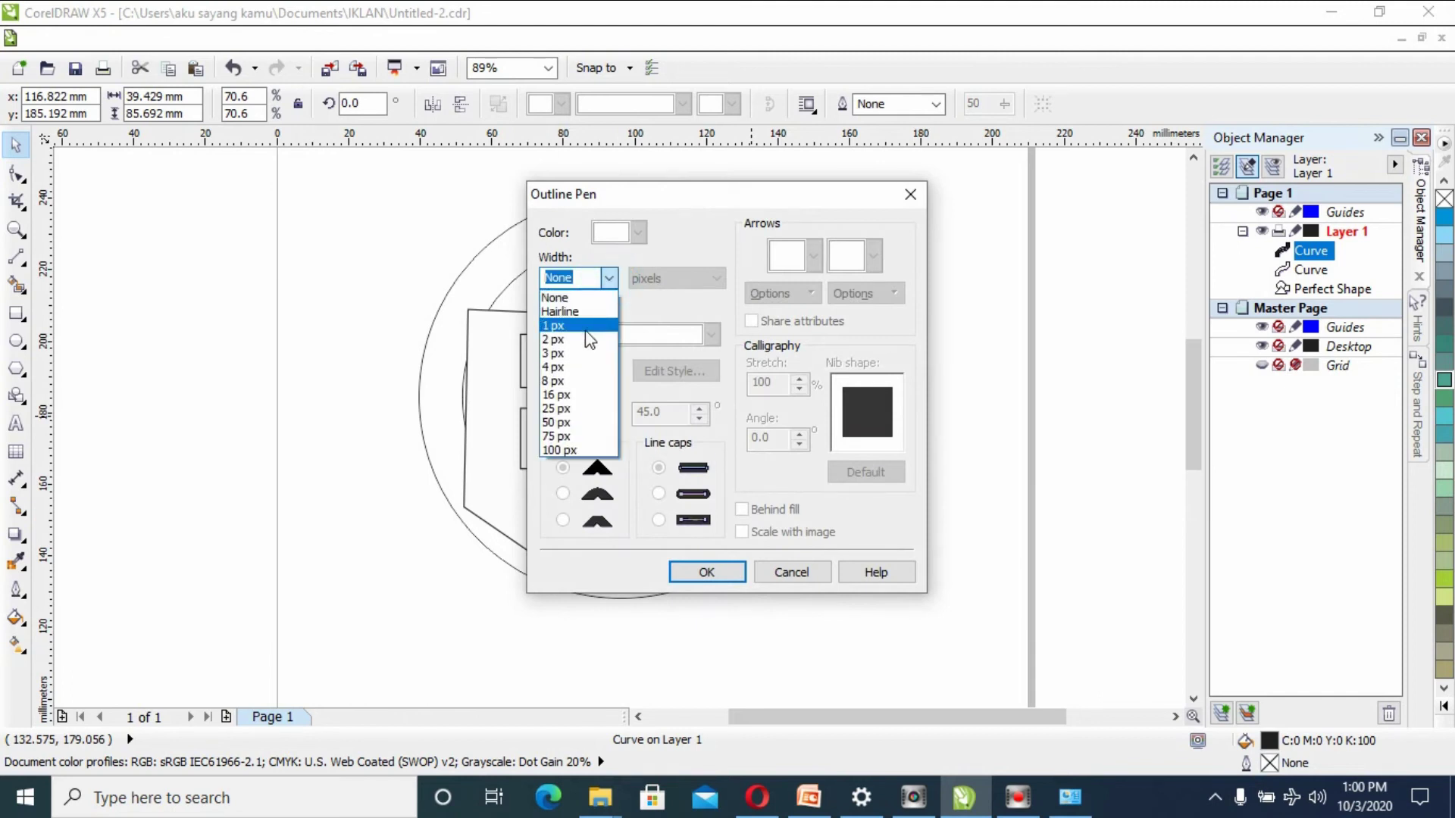
left_click(560, 367)
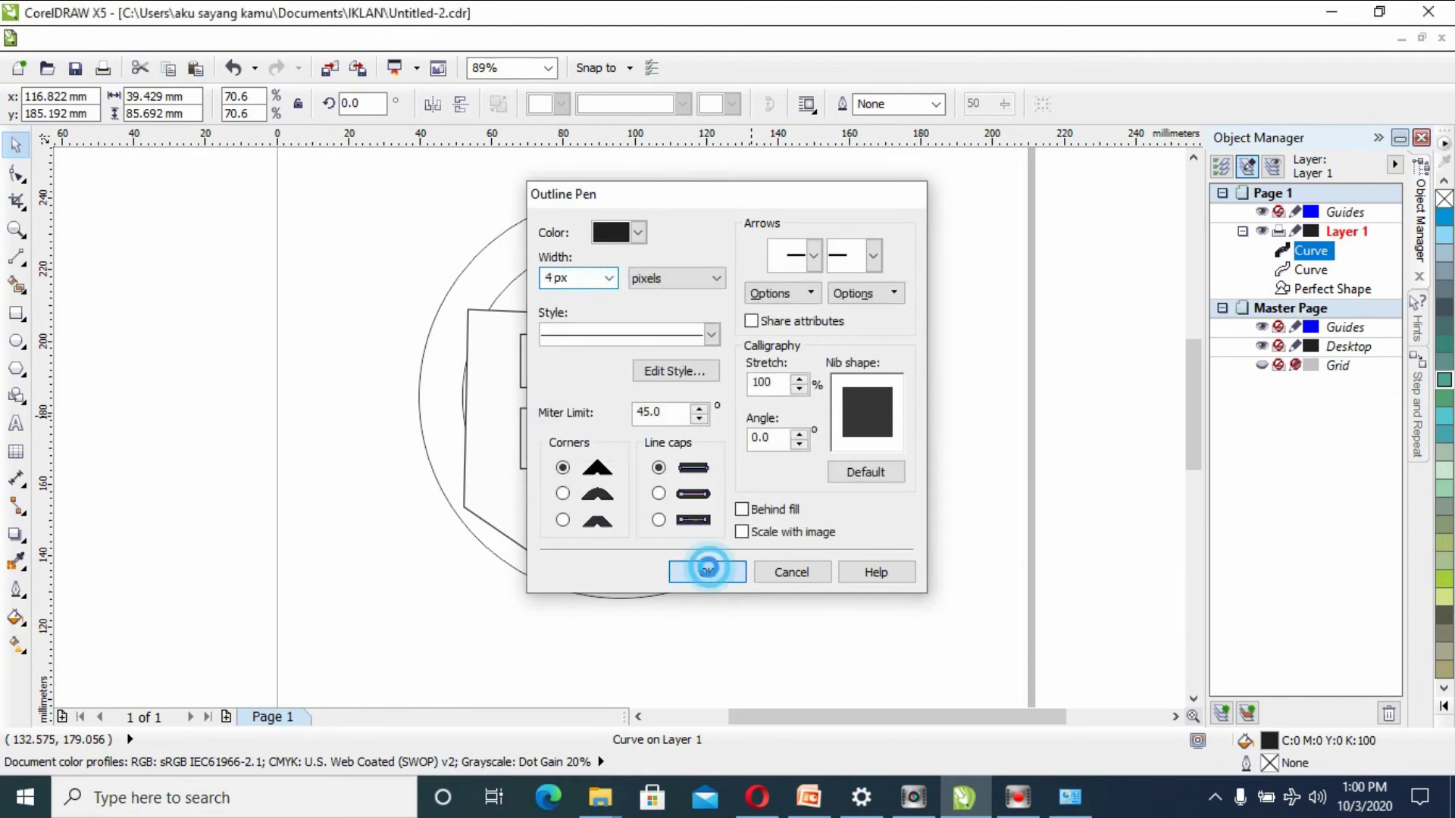
left_click(706, 572)
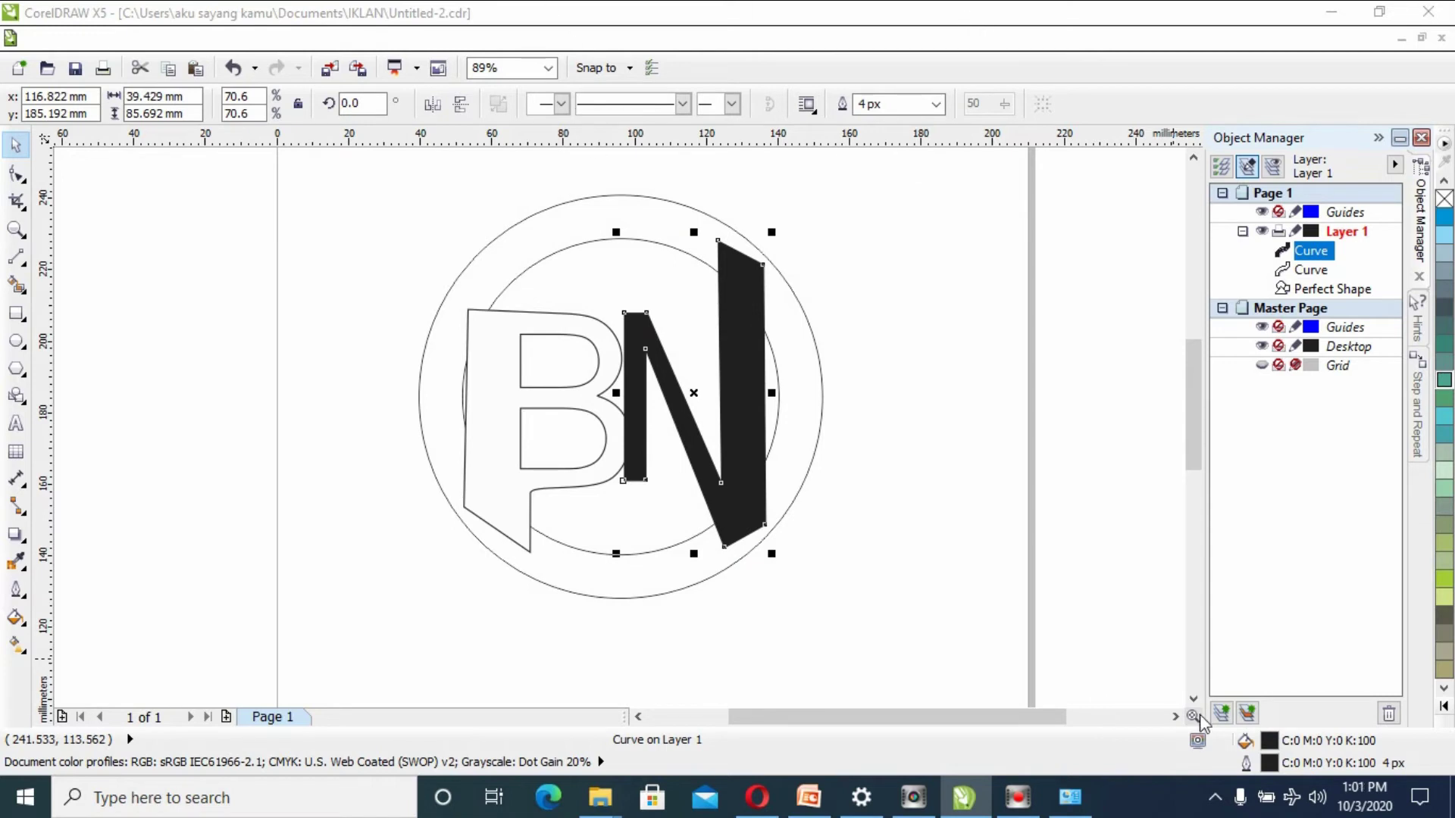
Fill the N with White from the CMYK palette
double_click(1245, 744)
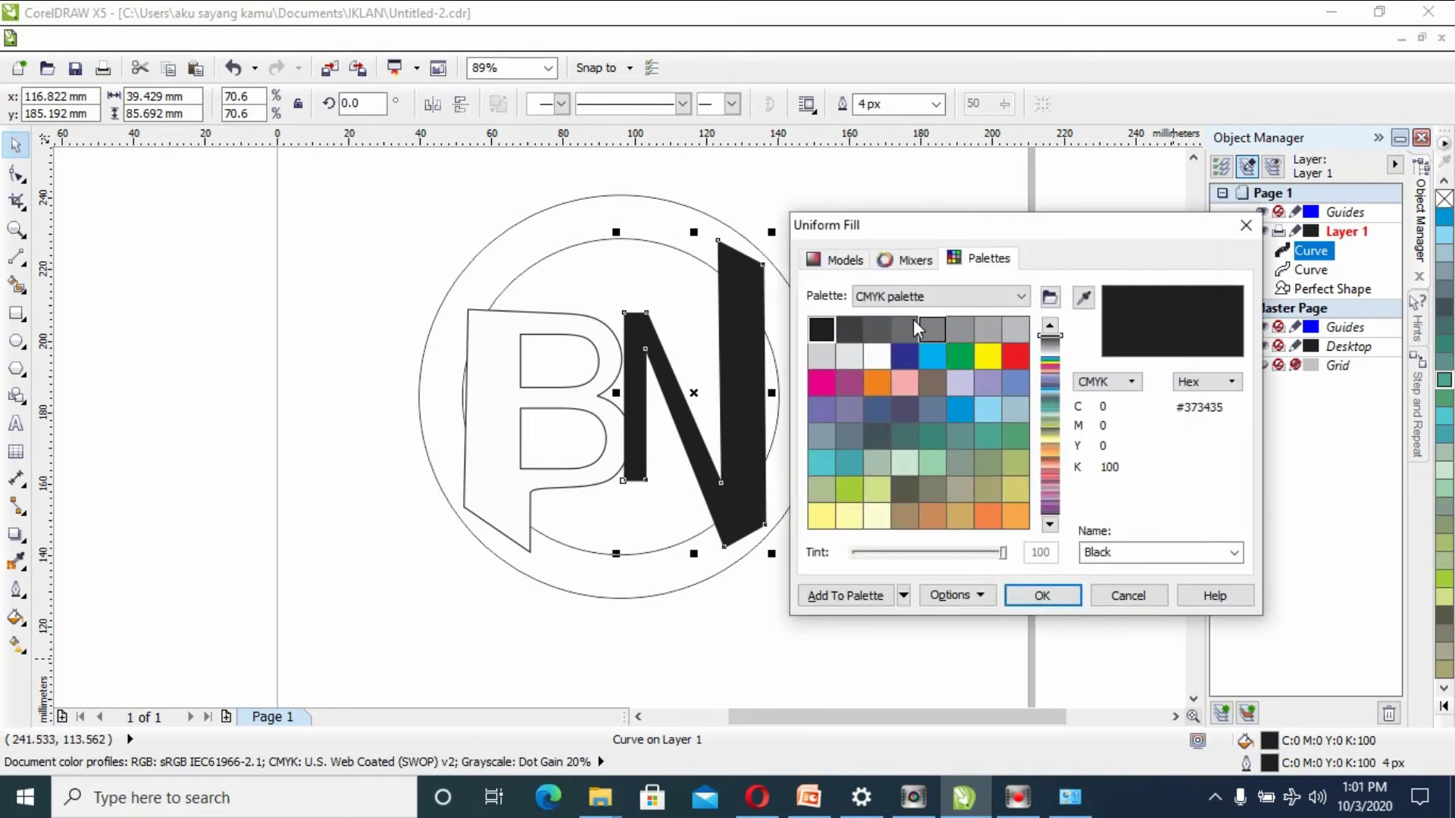
left_click(877, 355)
left_click(1043, 596)
left_click(241, 270)
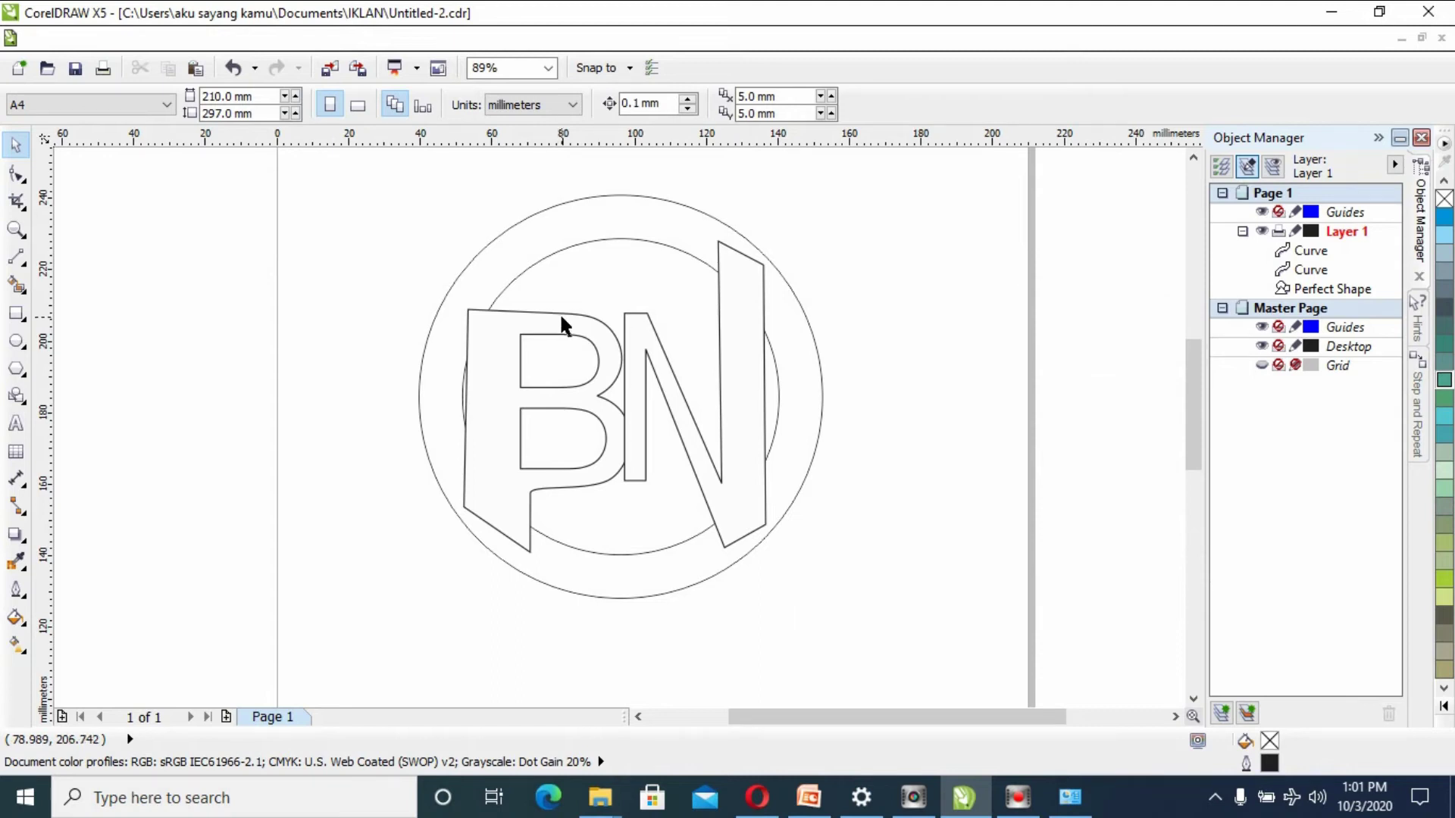
Weld the B and N outlines together into a single curve
left_click(580, 467)
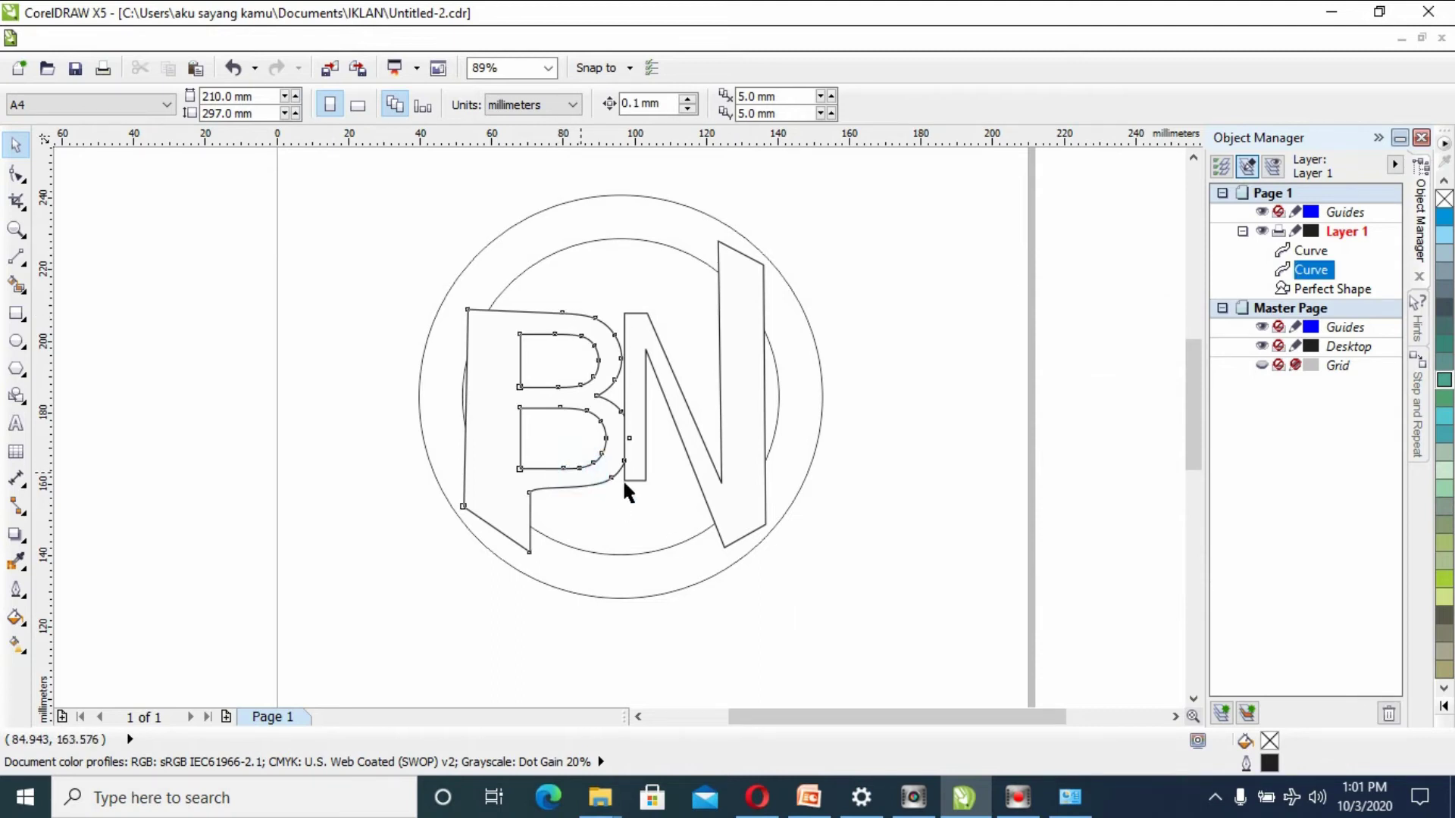
left_click(753, 461, "shift")
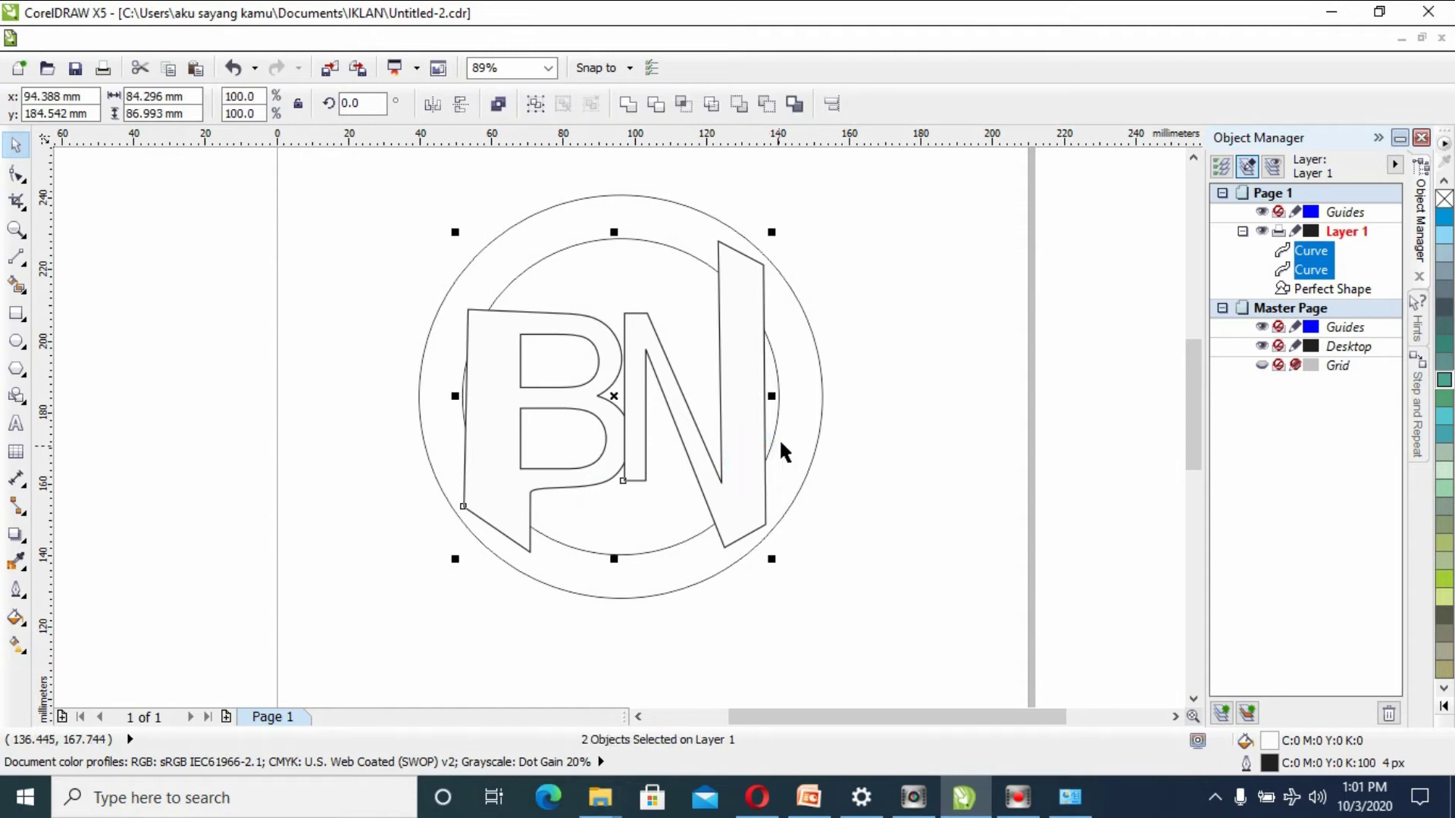
left_click(627, 104)
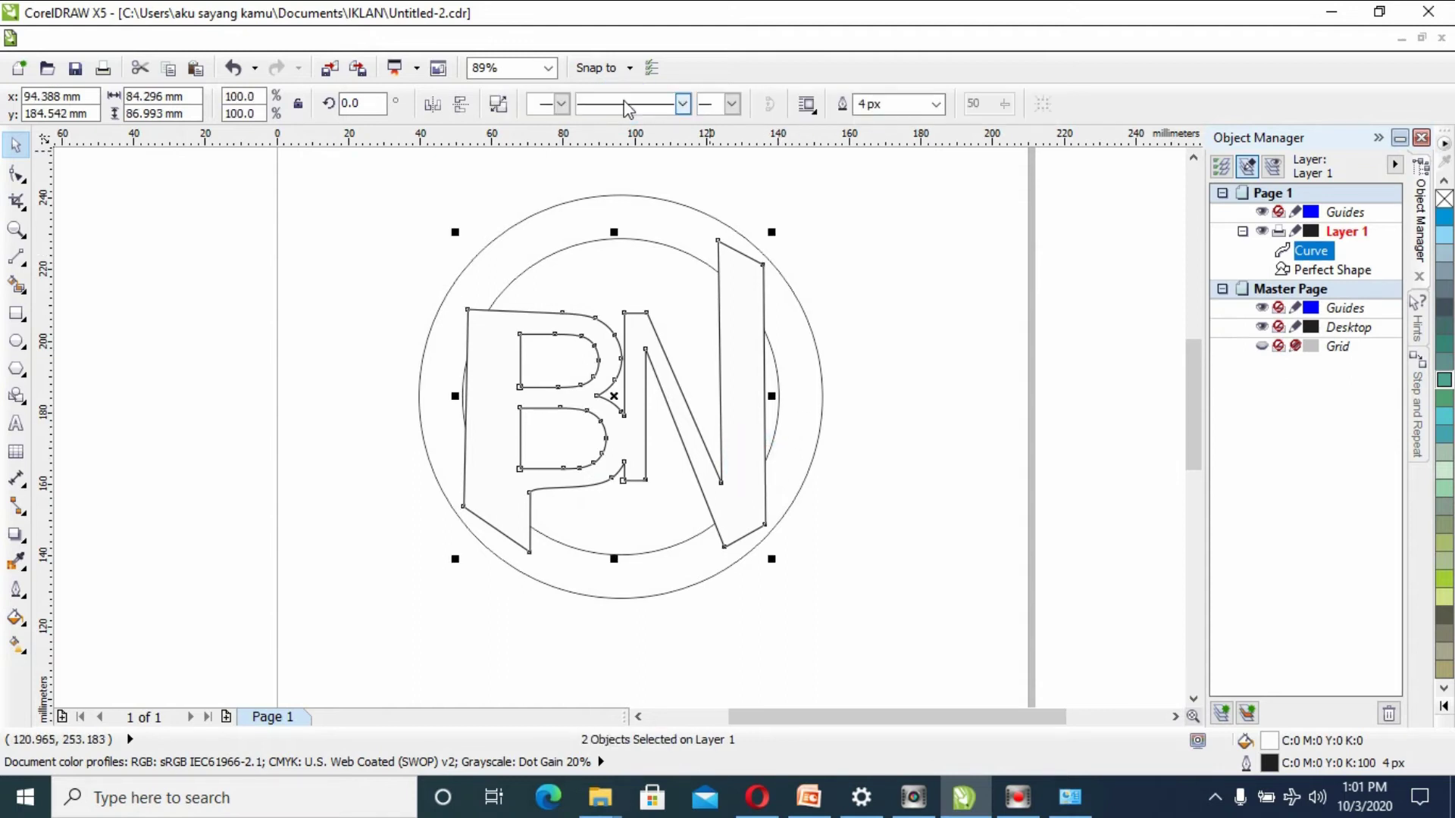
left_click(906, 430)
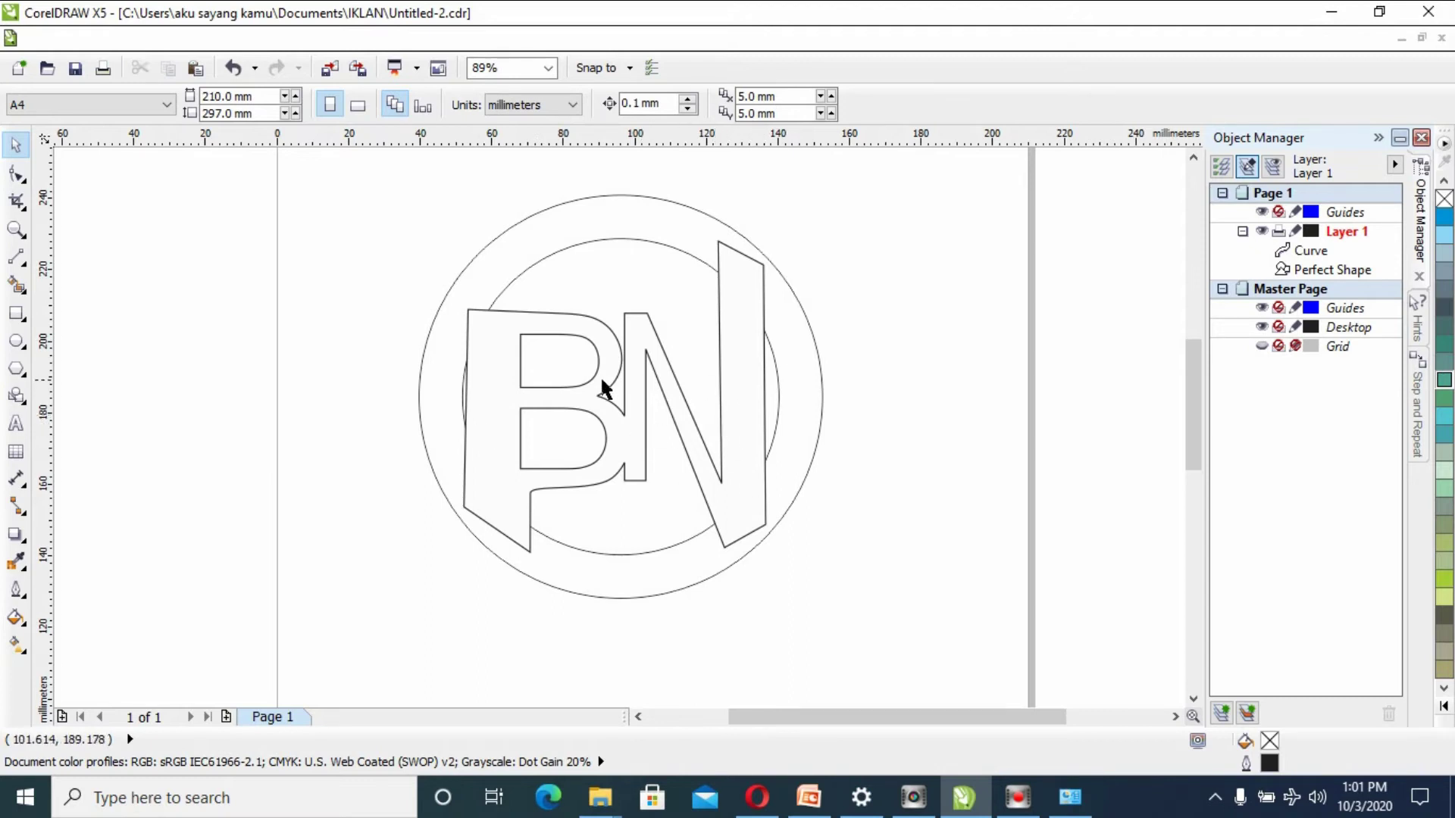
Scale the joined BN letters proportionally to about 94.5% and shift them slightly upward within the ring
left_click(585, 325)
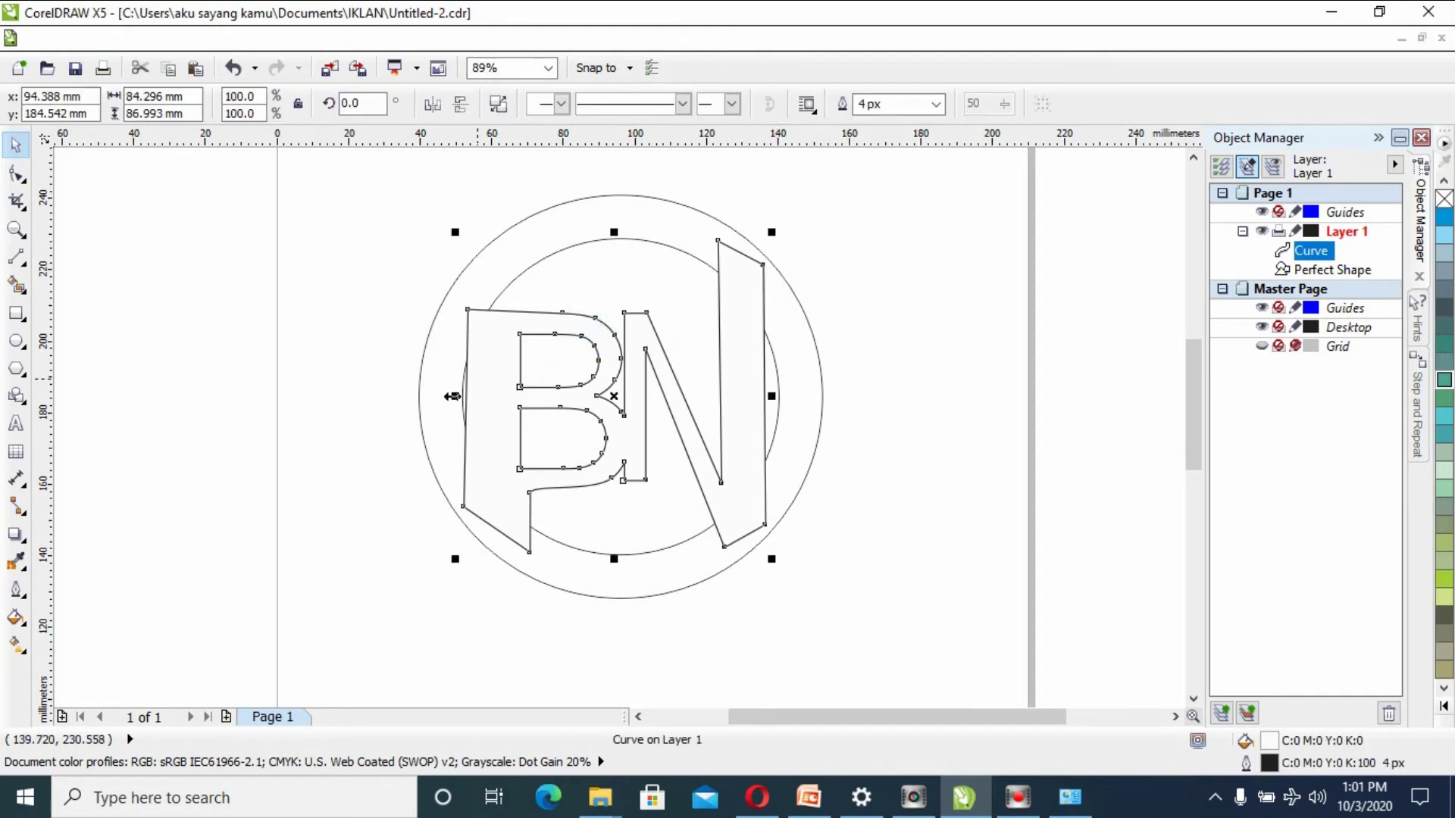
left_click_drag(770, 230, 753, 246)
left_click_drag(723, 403, 731, 388)
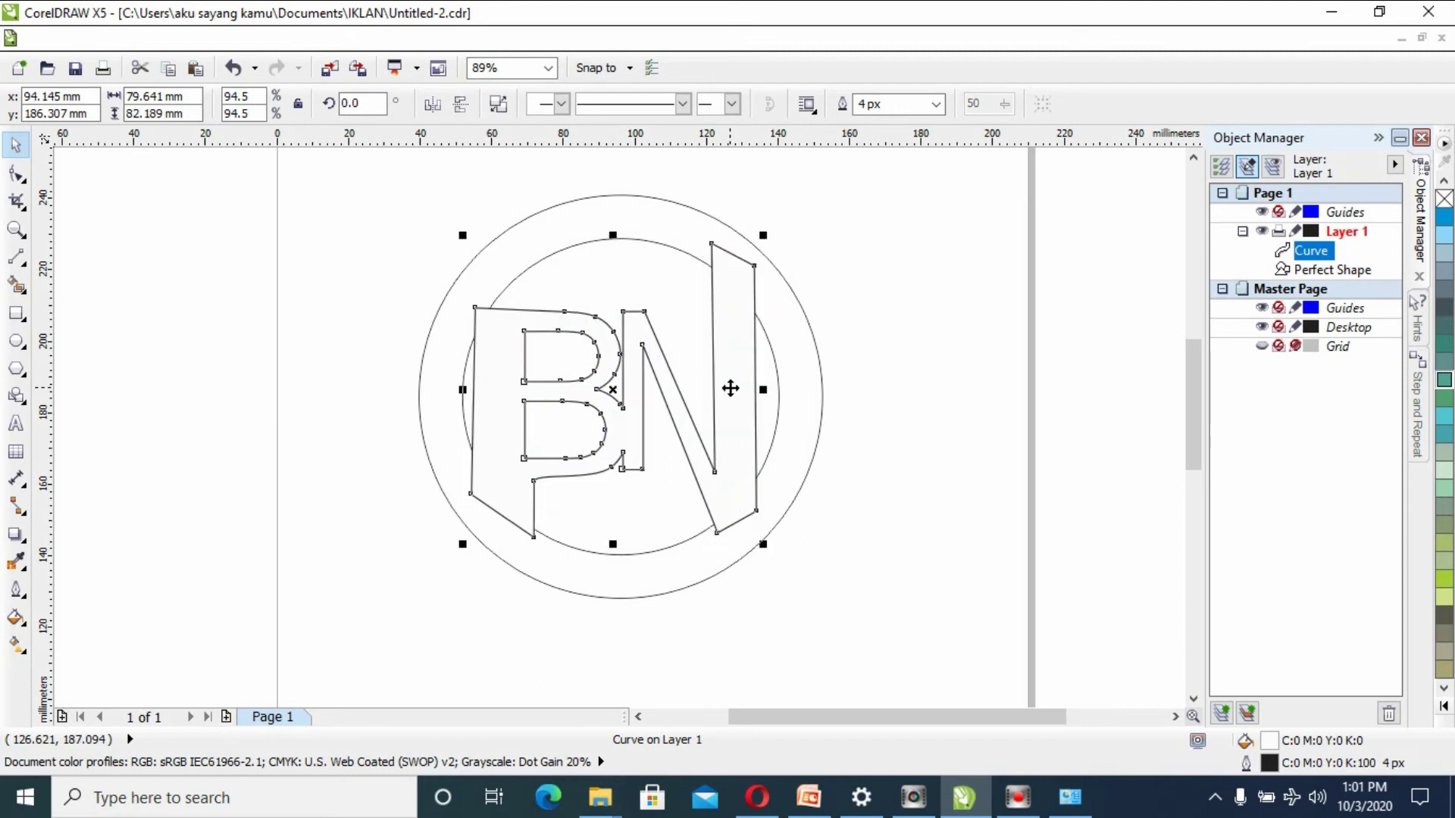
left_click(878, 368)
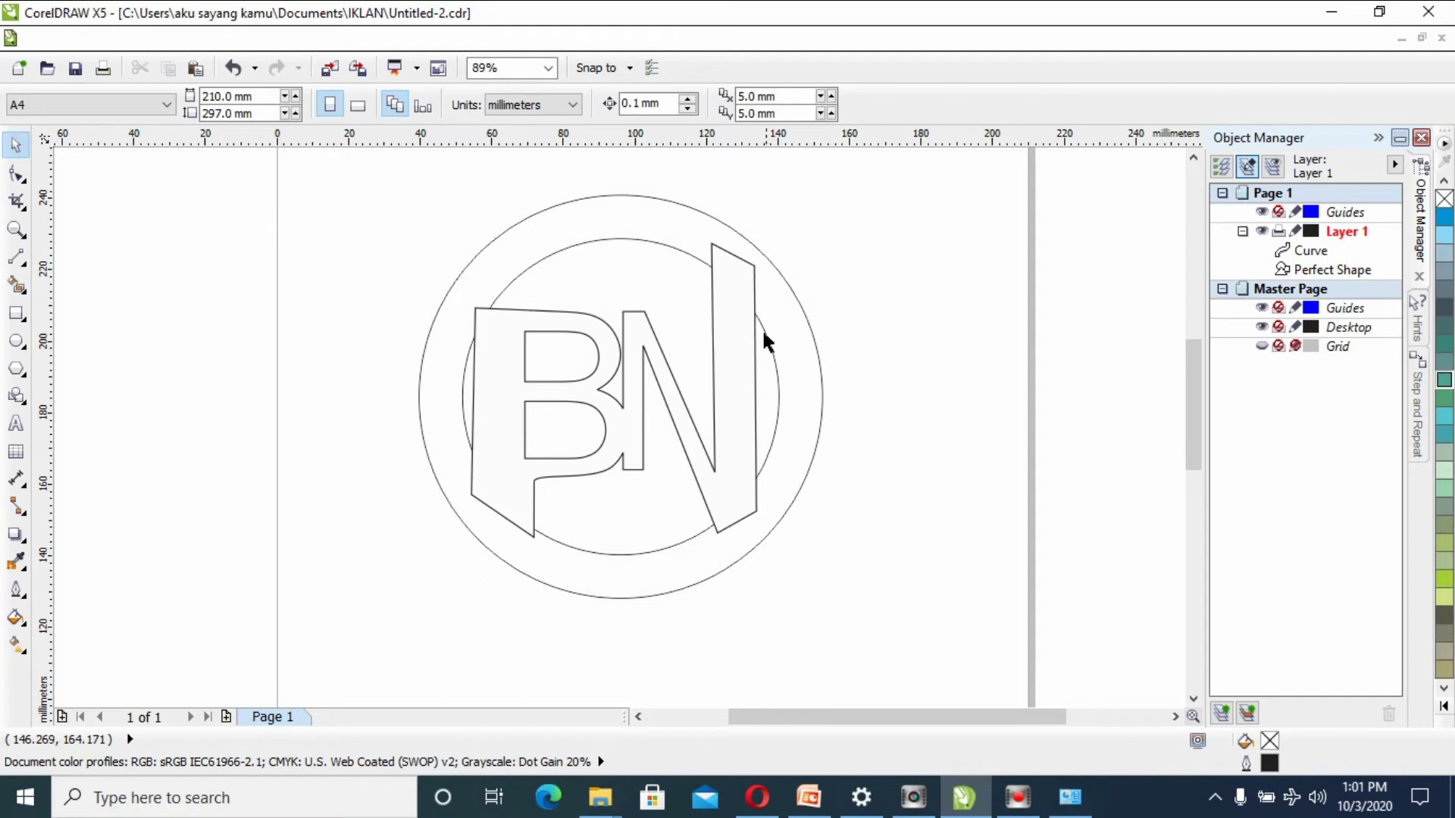
Weld the ring and the joined BN letters into one continuous logo outline
left_click(789, 302)
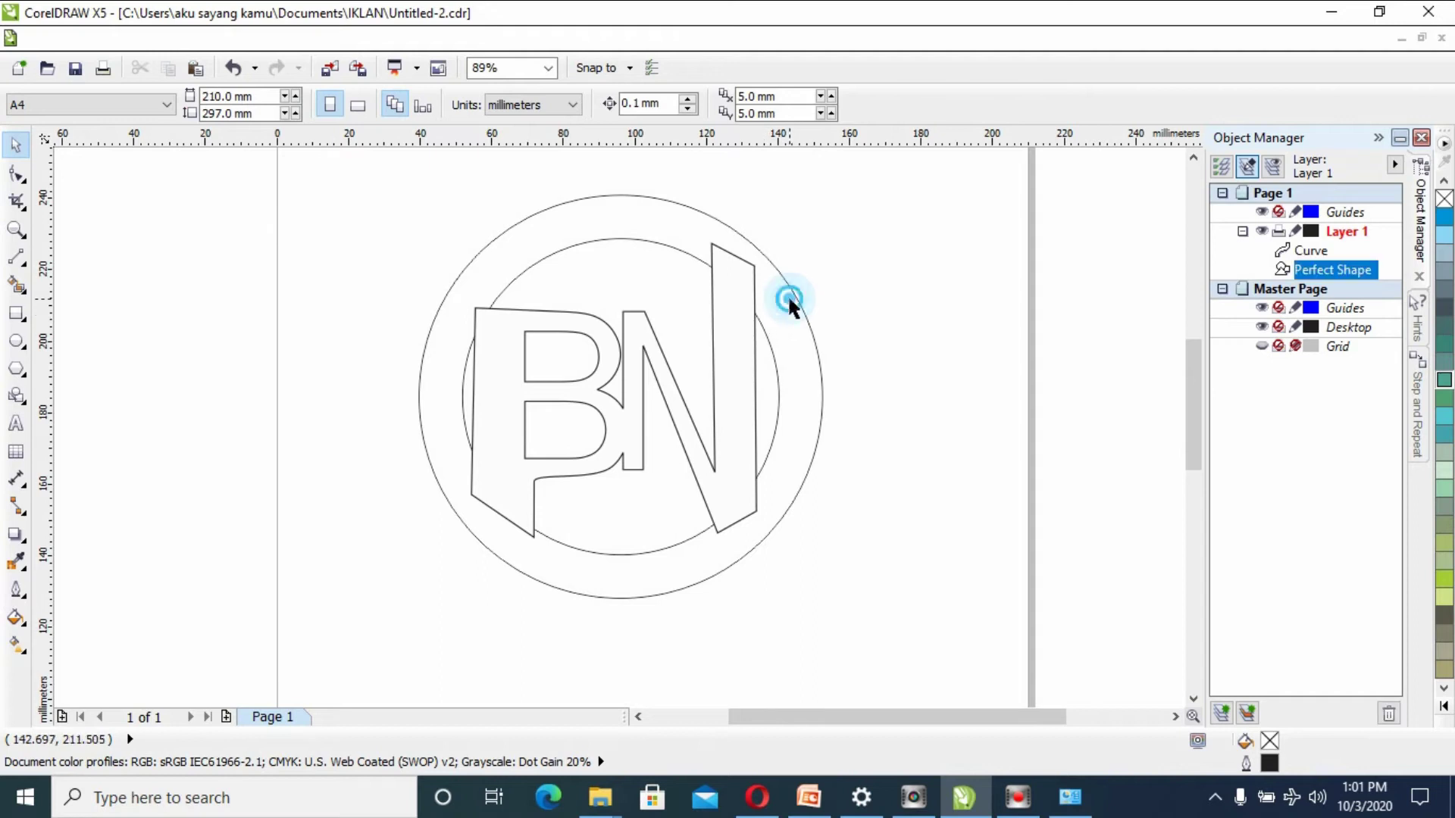
left_click(742, 438, "shift")
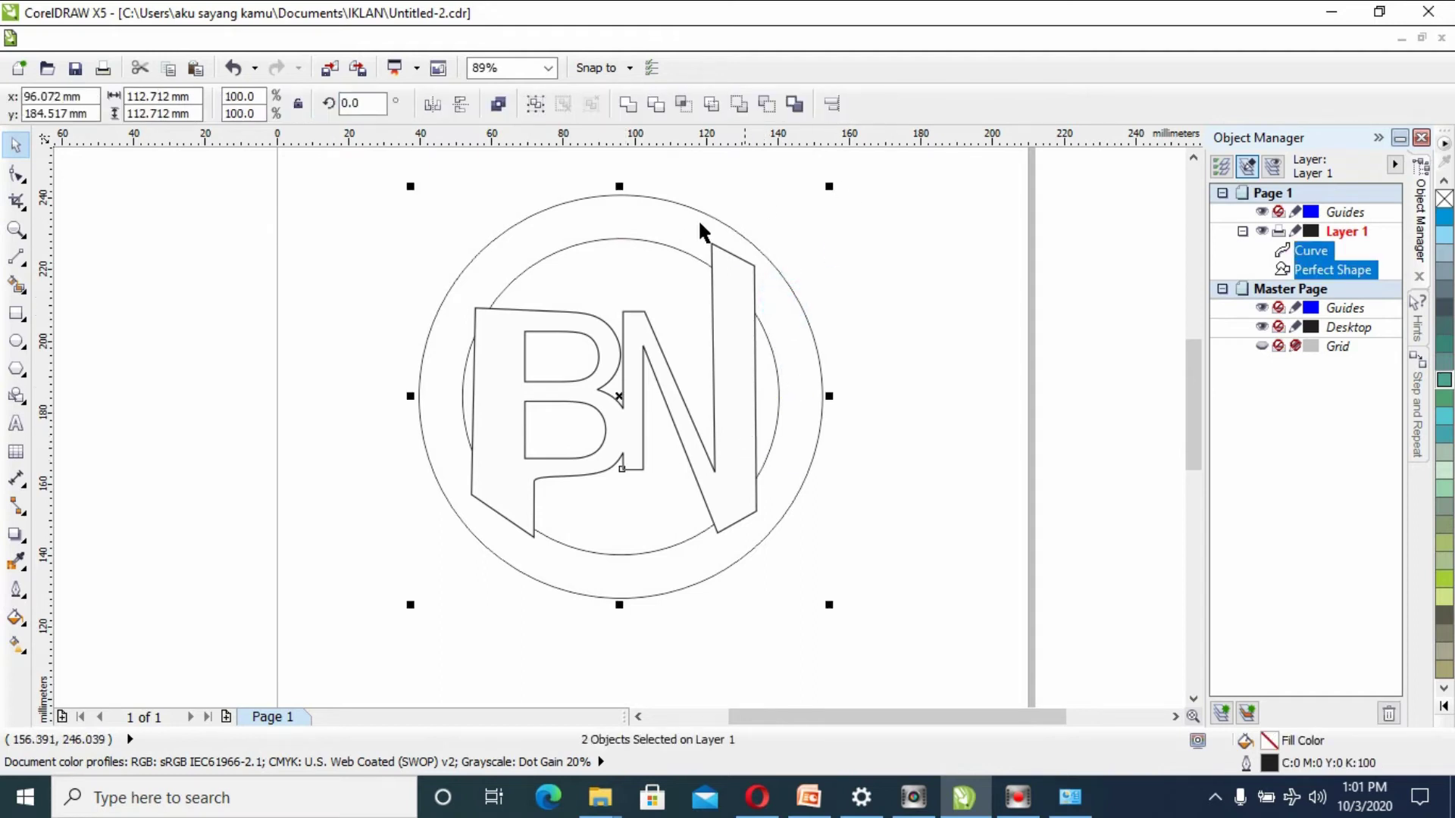
left_click(628, 103)
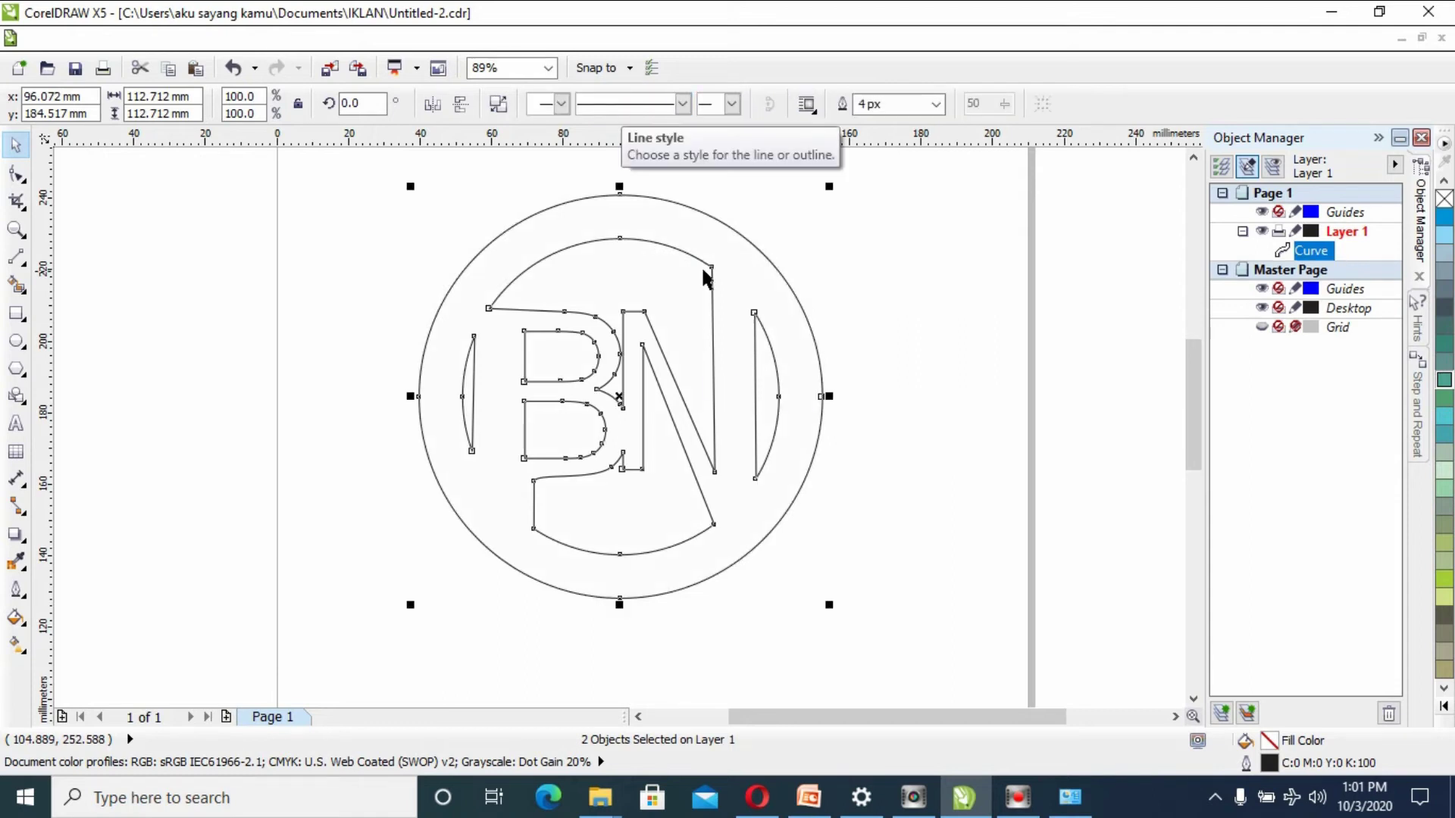
left_click(970, 470)
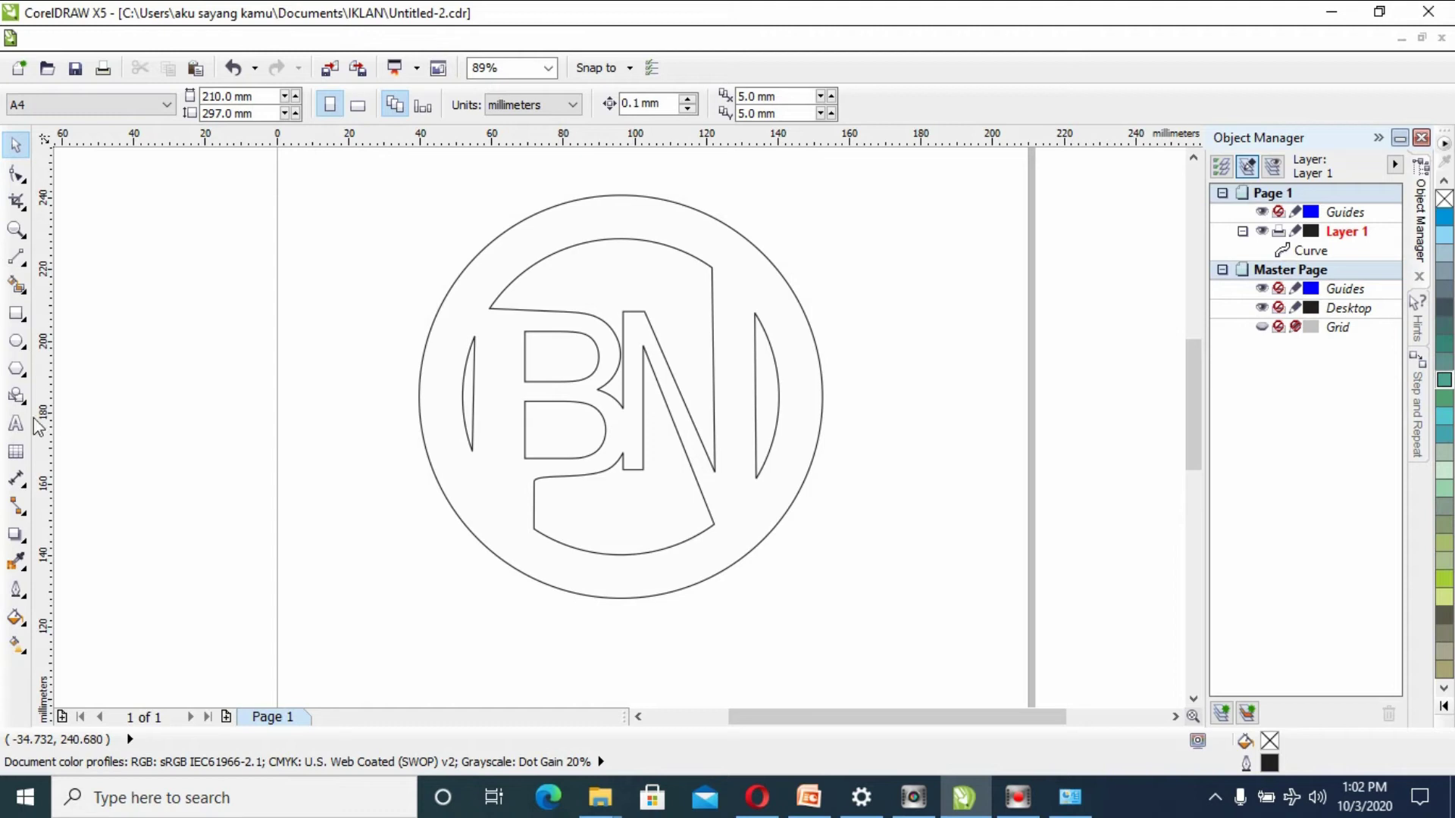
Use Smart Fill on the ring-and-letters area to create a cyan C100 M0 Y0 K0 shape with a 2 px black outline
left_click(17, 284)
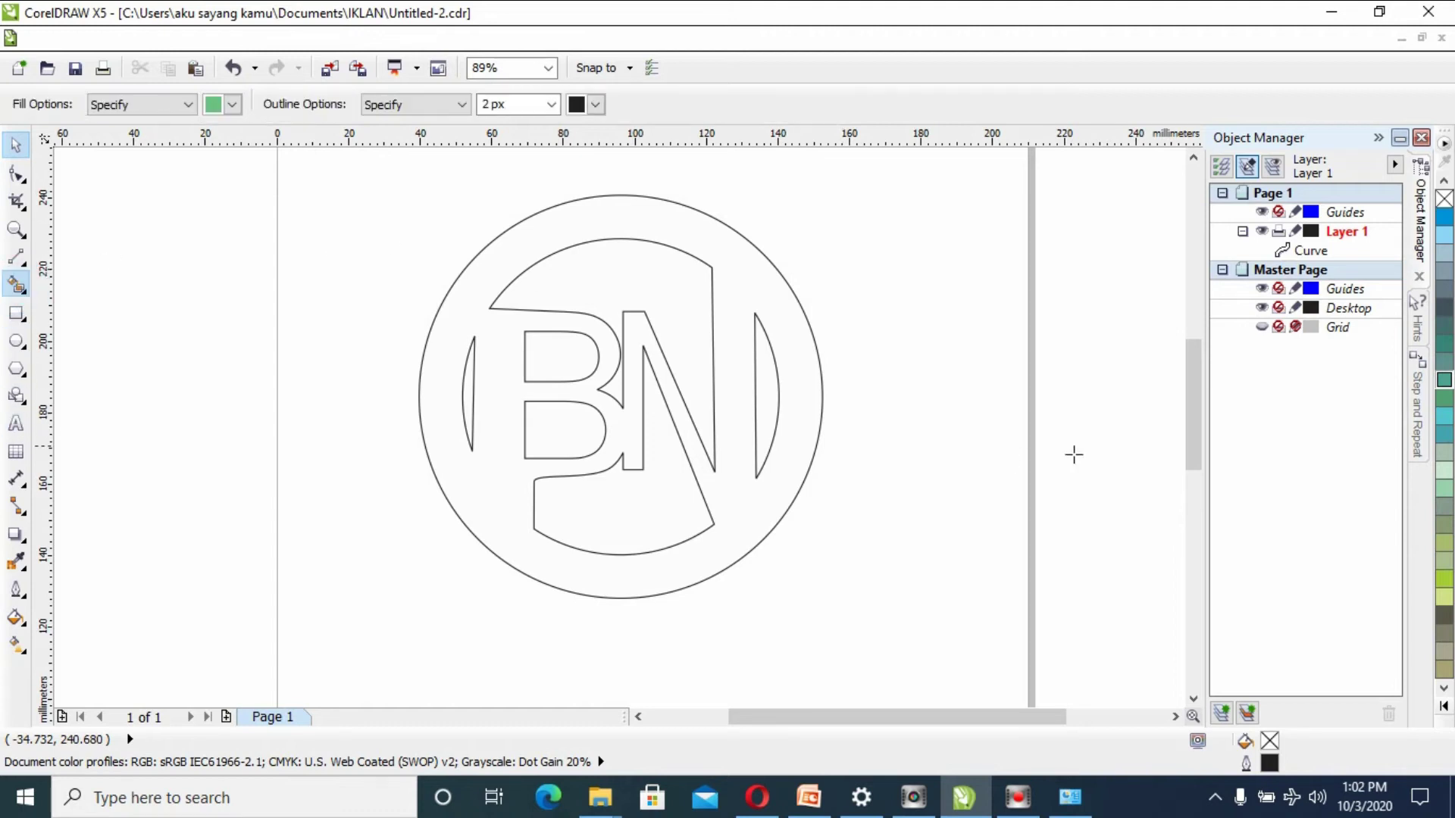
left_click(1440, 229)
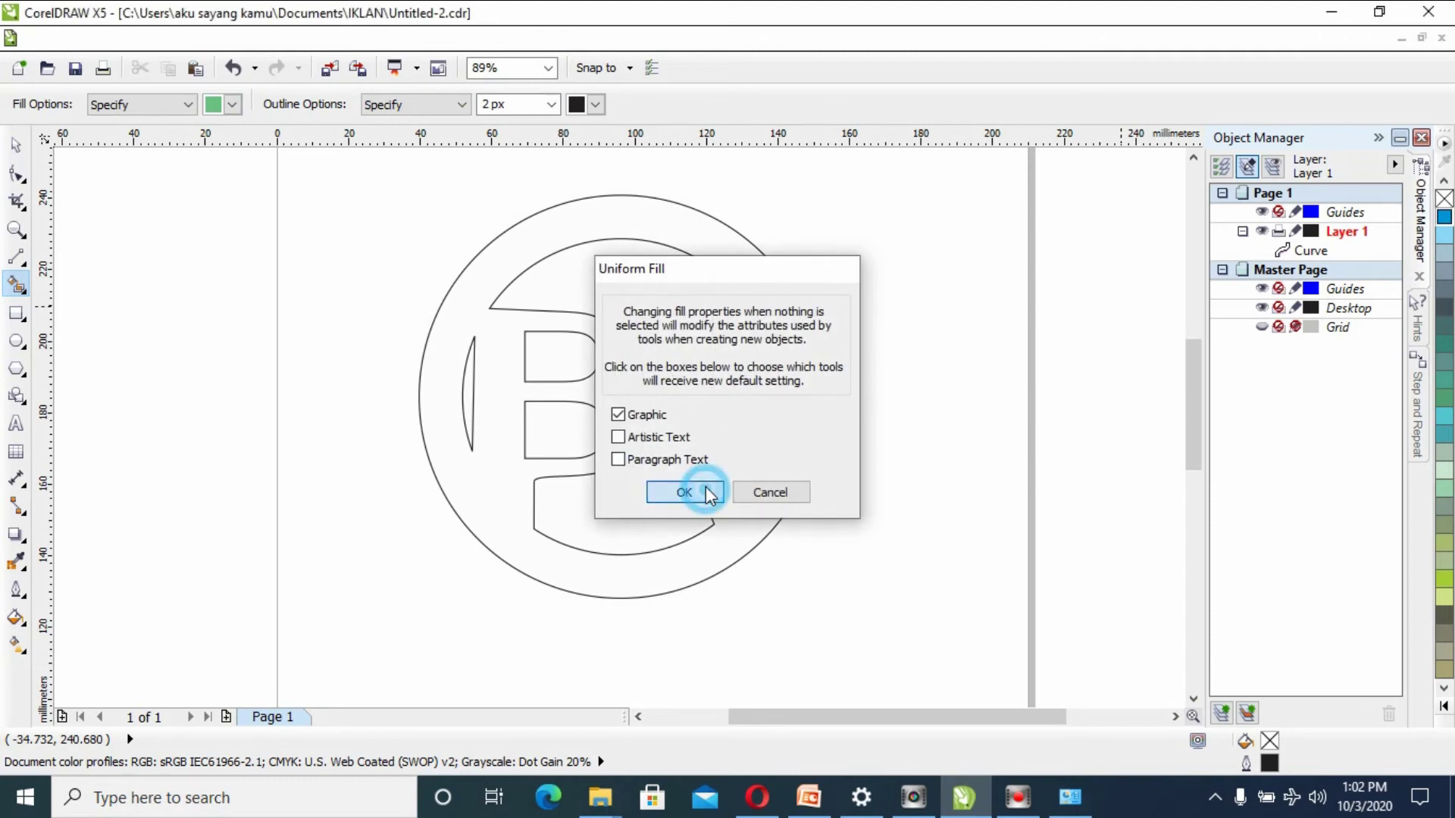
left_click(683, 491)
left_click(232, 104)
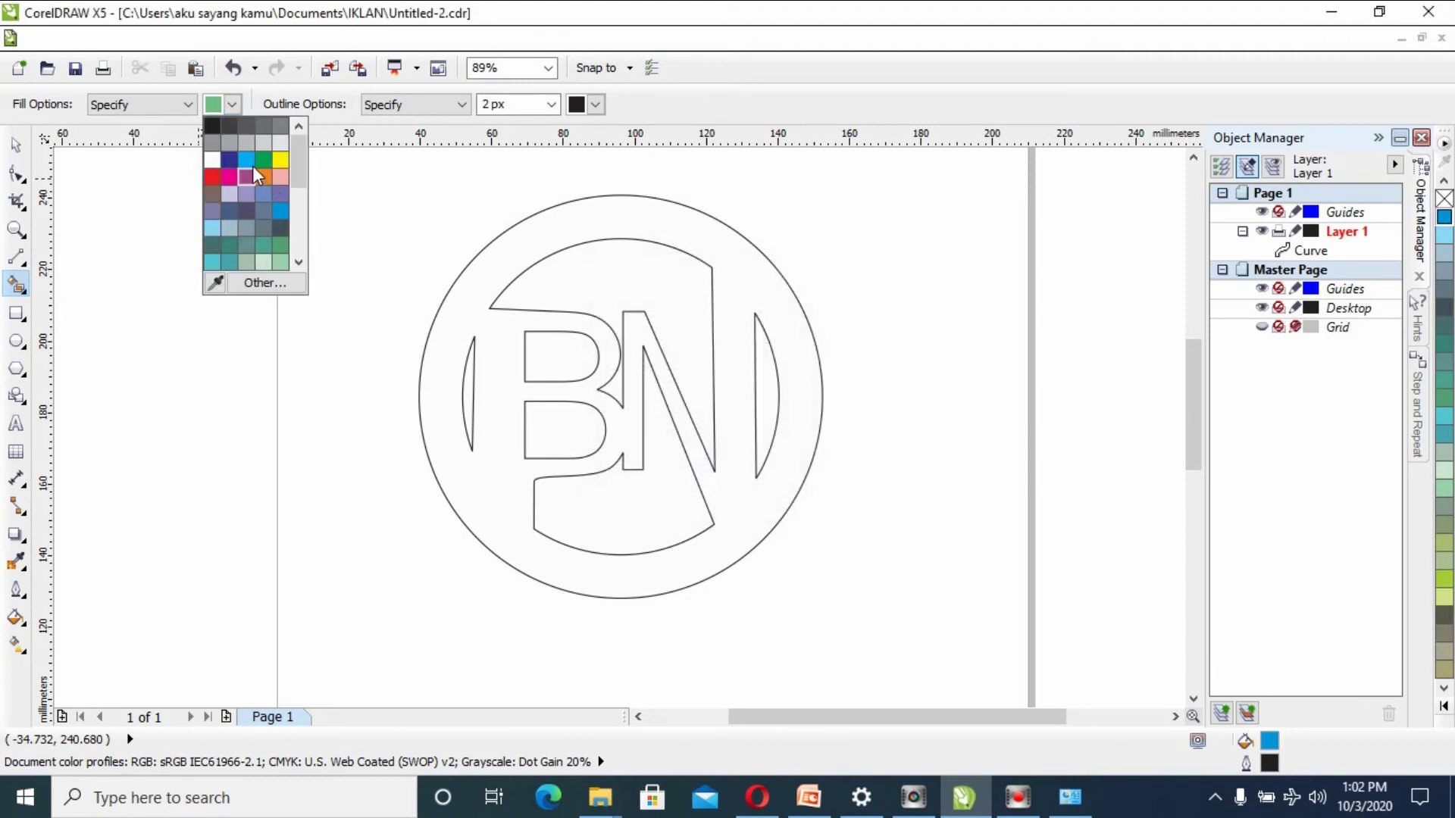
left_click(248, 161)
left_click(622, 213)
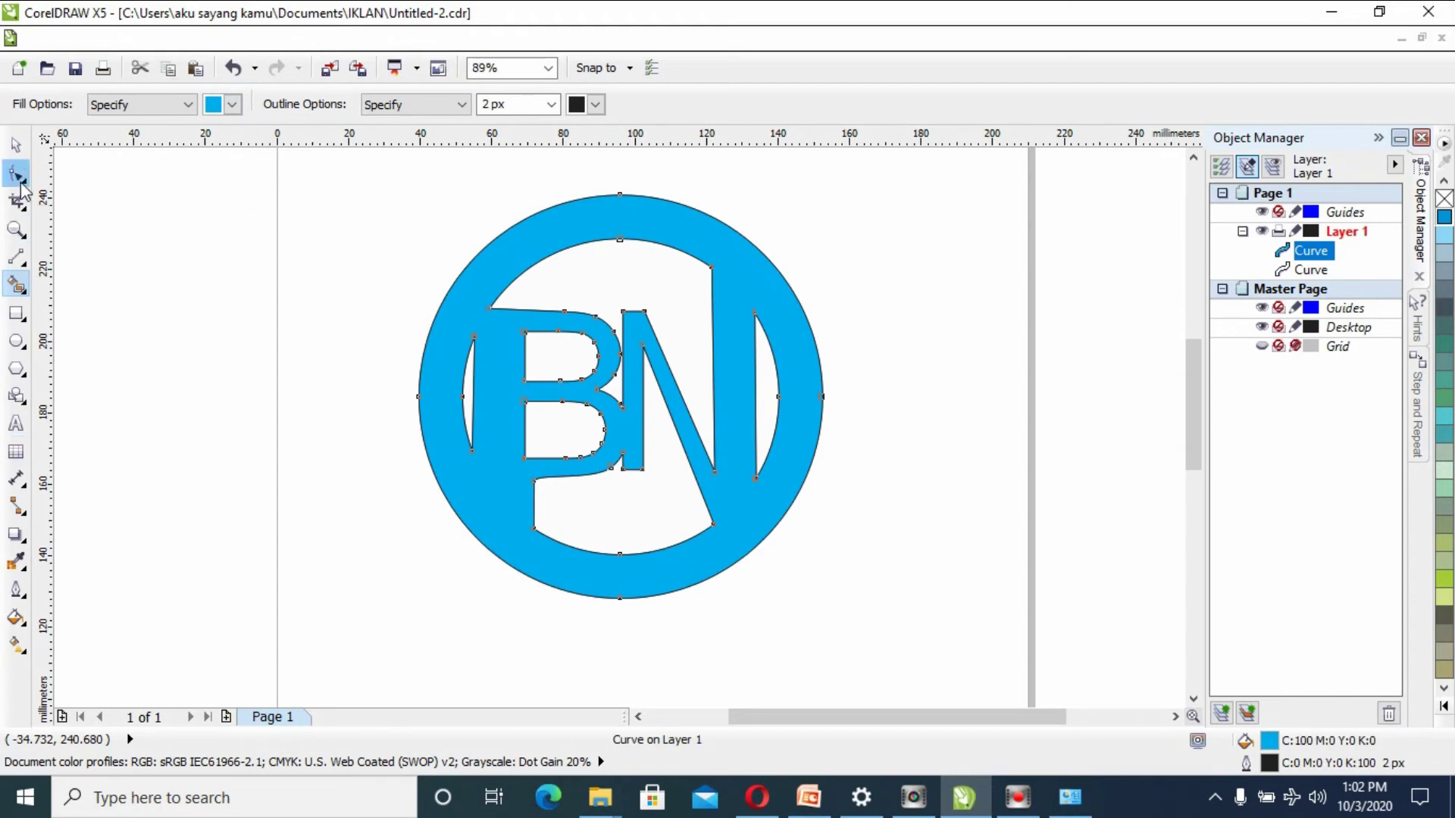
Separate the cyan logo from the unfilled original so that the two sit side by side, the original on the left
left_click(15, 144)
left_click_drag(796, 331, 1019, 335)
left_click_drag(658, 228, 368, 258)
left_click_drag(866, 273, 709, 278)
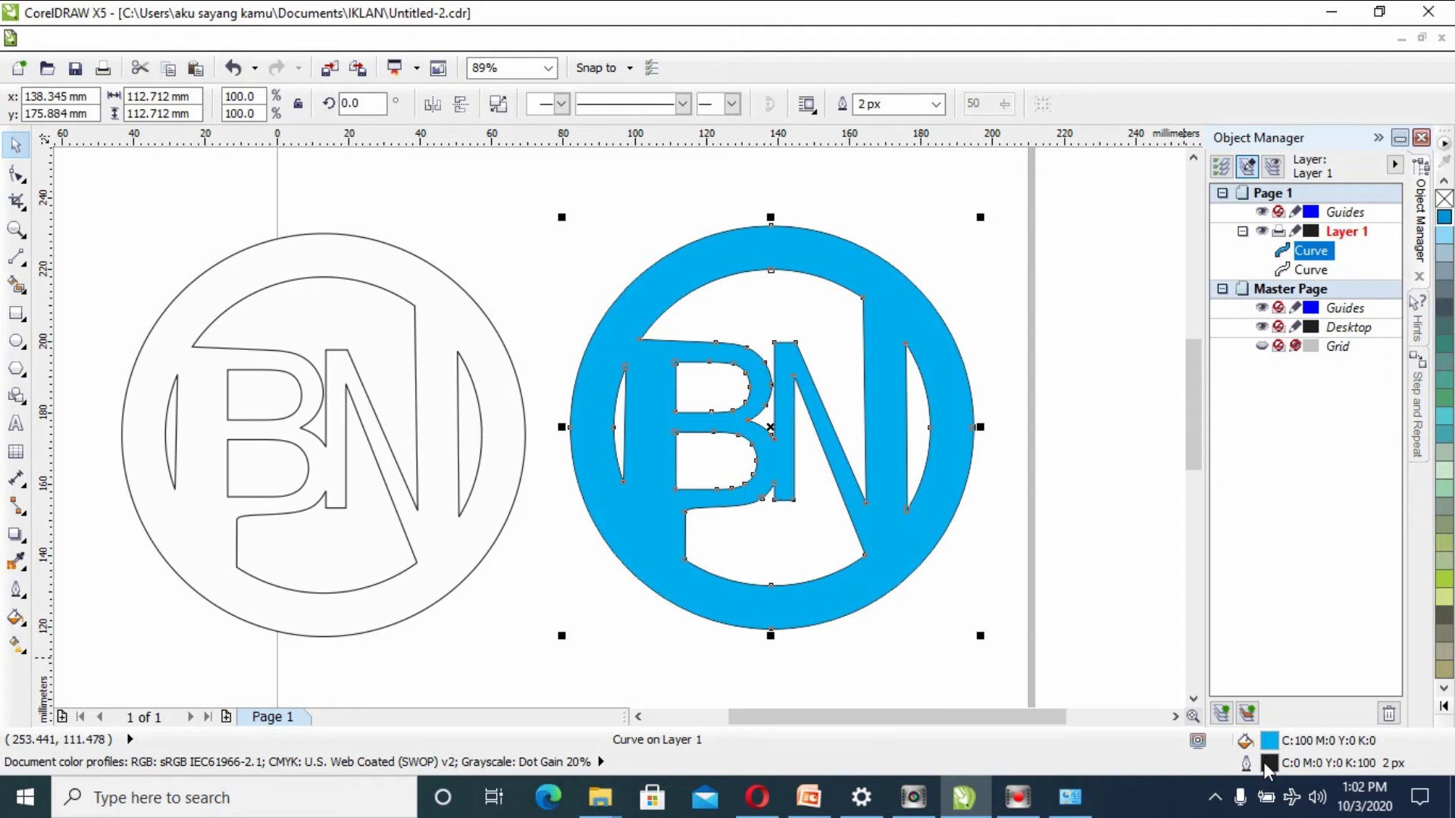
Set the cyan logo's outline width to 16 px
key("F12")
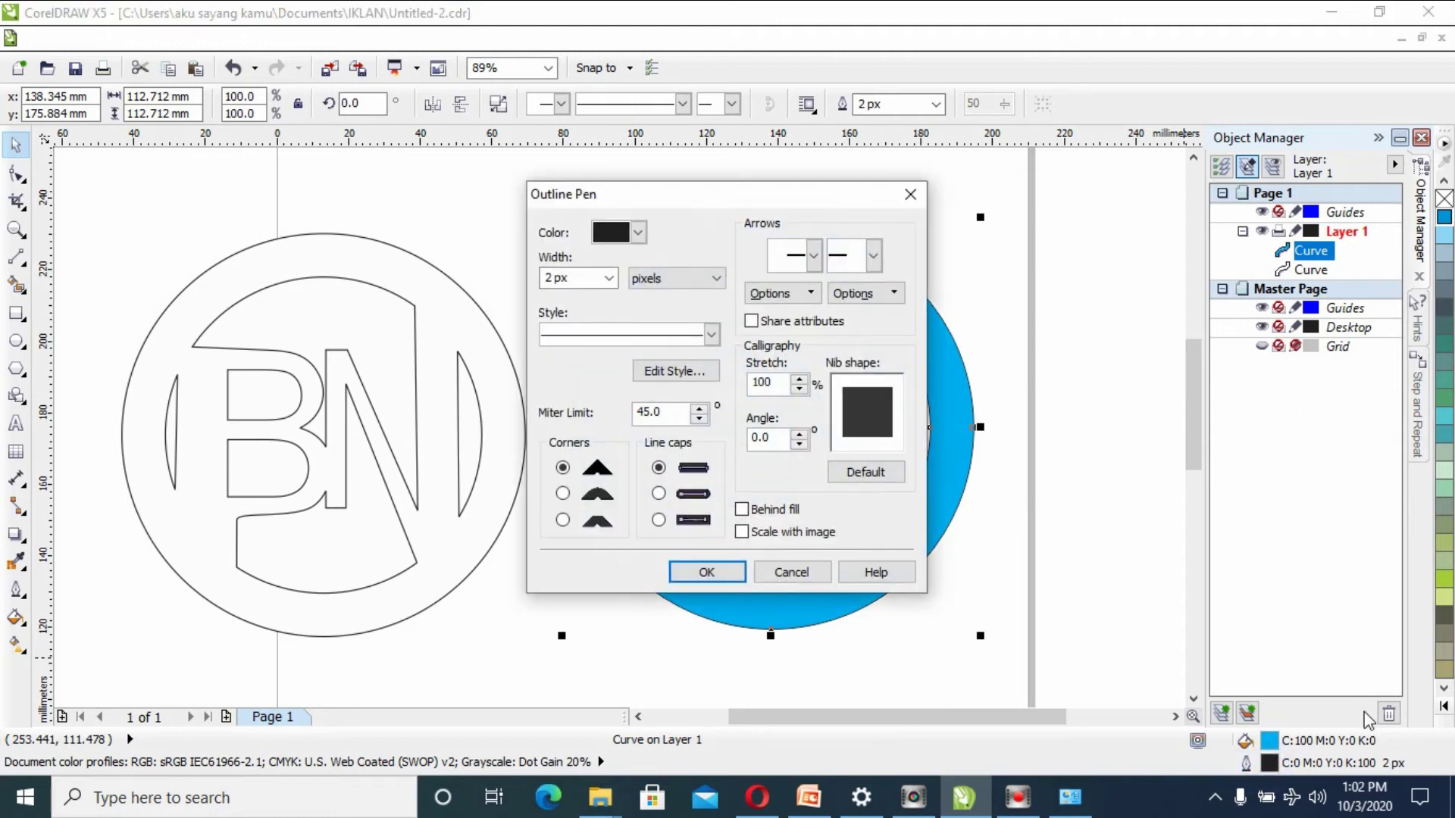
left_click(608, 278)
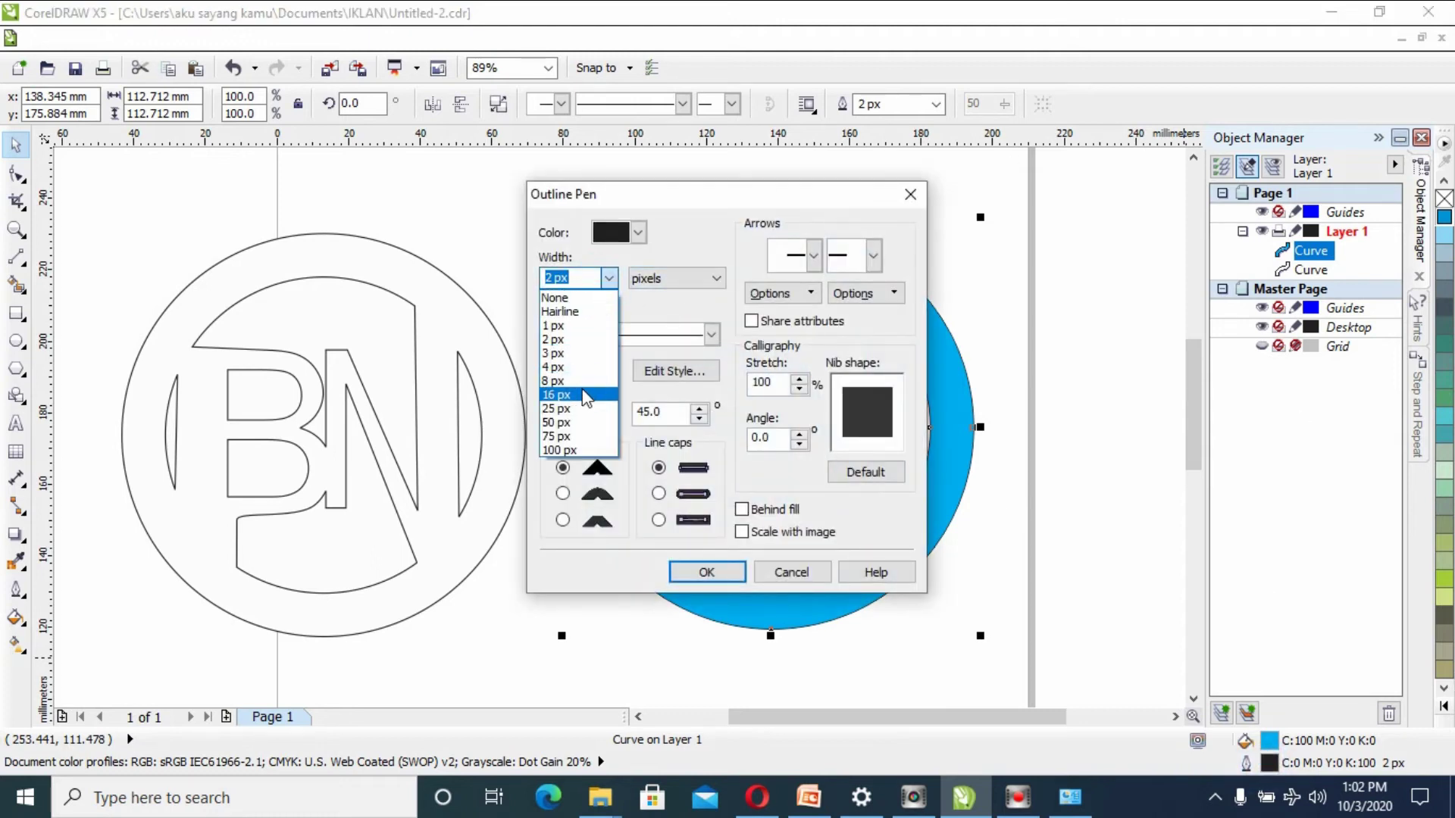
left_click(576, 401)
left_click(707, 572)
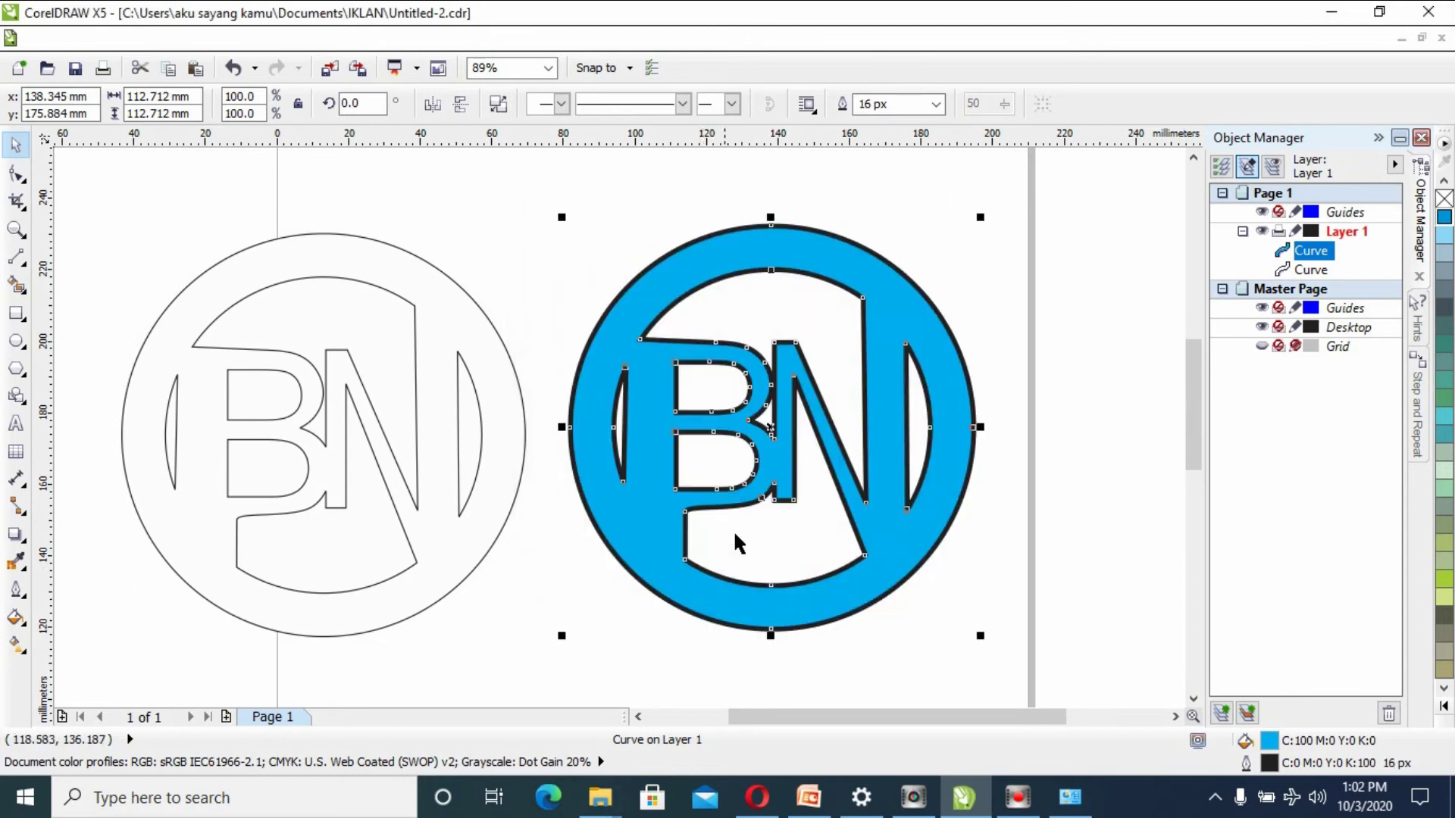
Shrink the cyan logo to about 89 mm across and delete the unfilled original beside it
left_click(403, 221)
left_click_drag(803, 275, 753, 215)
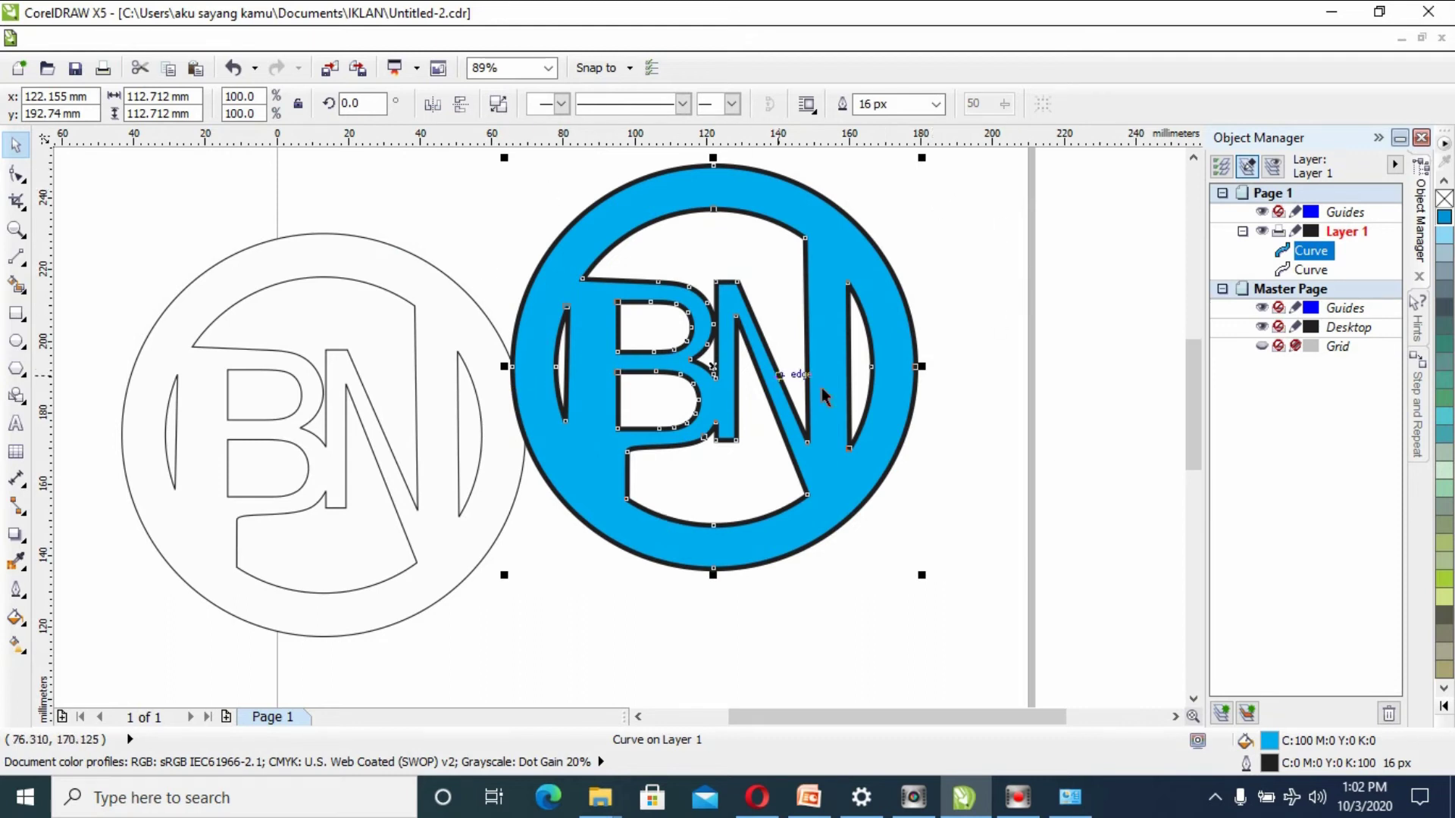
left_click_drag(922, 156, 837, 227)
left_click(299, 367)
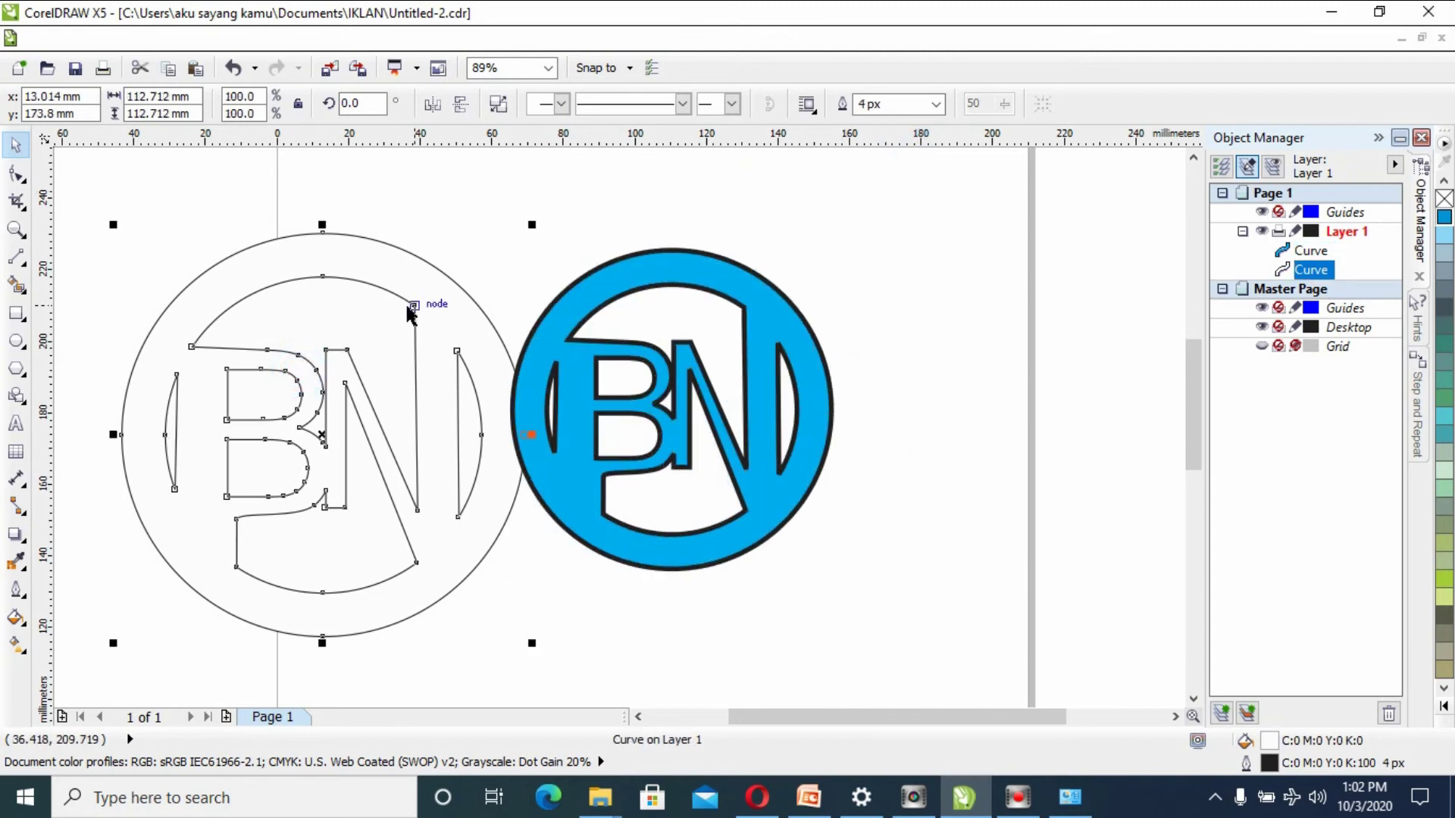
key("Delete")
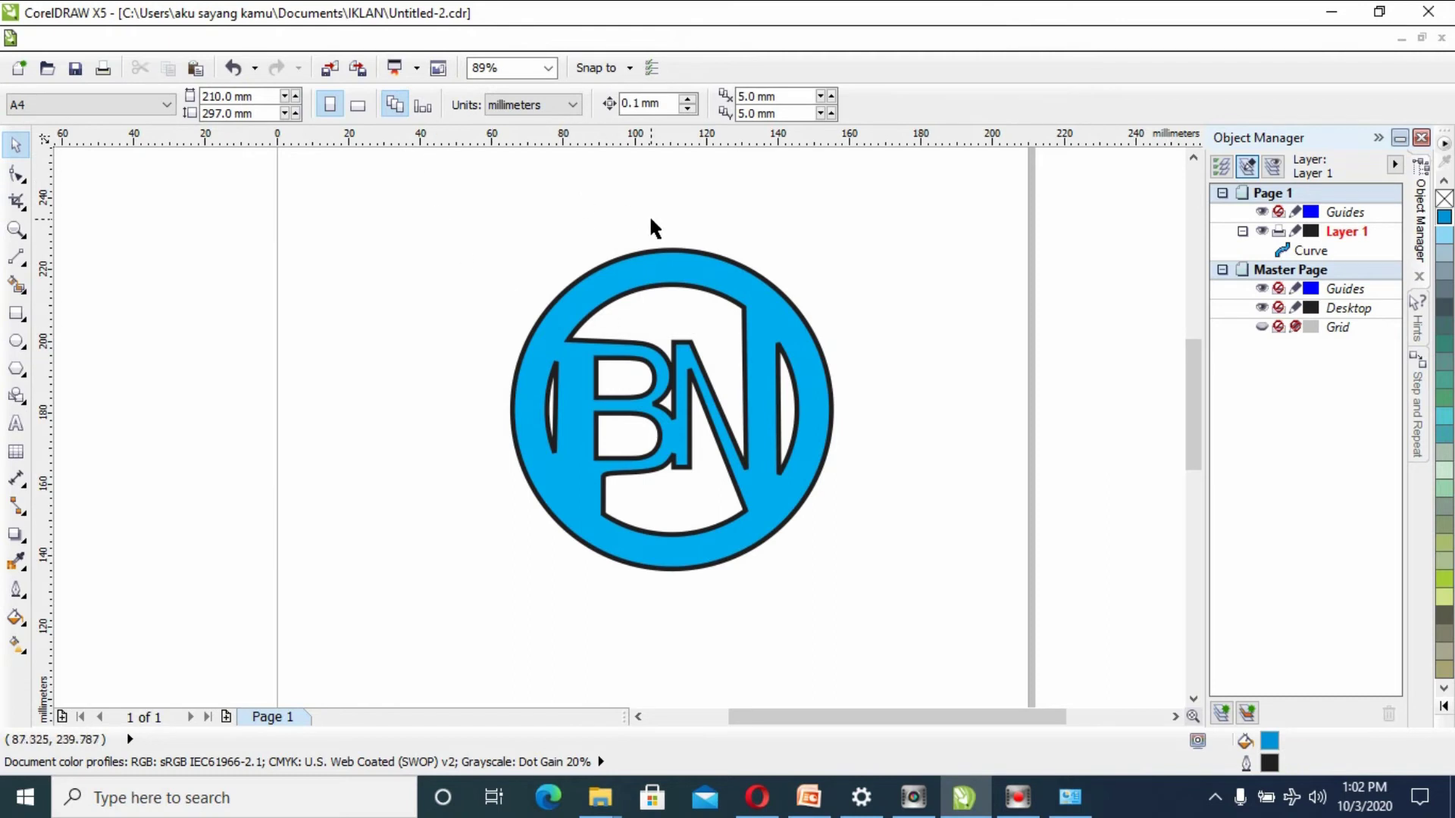
Try teal C60 M0 Y40 K20, yellow C0 M0 Y100 K0 and grey-green C20 M0 Y20 K20 fills on the logo
left_click(748, 300)
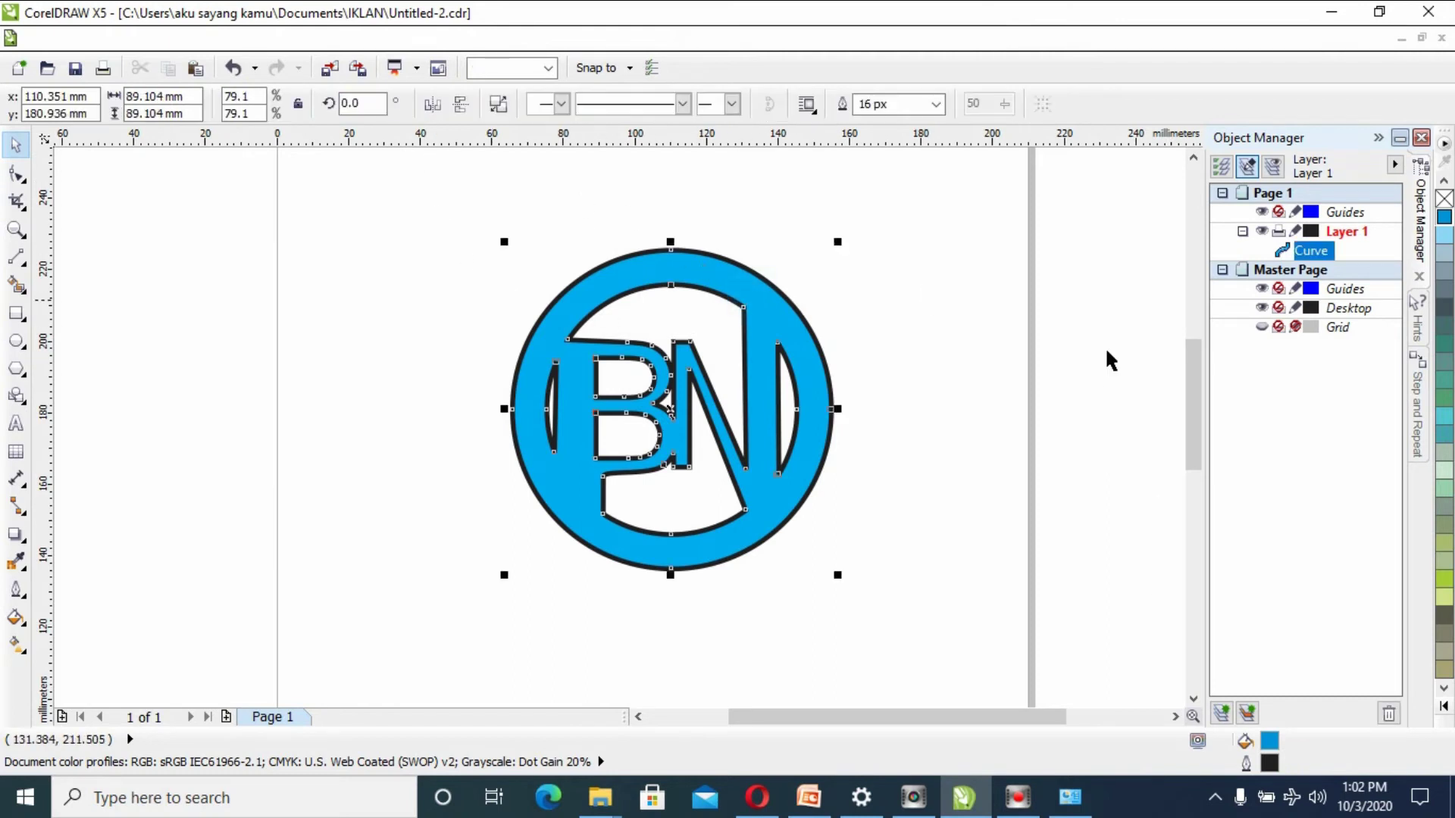
left_click(1444, 379)
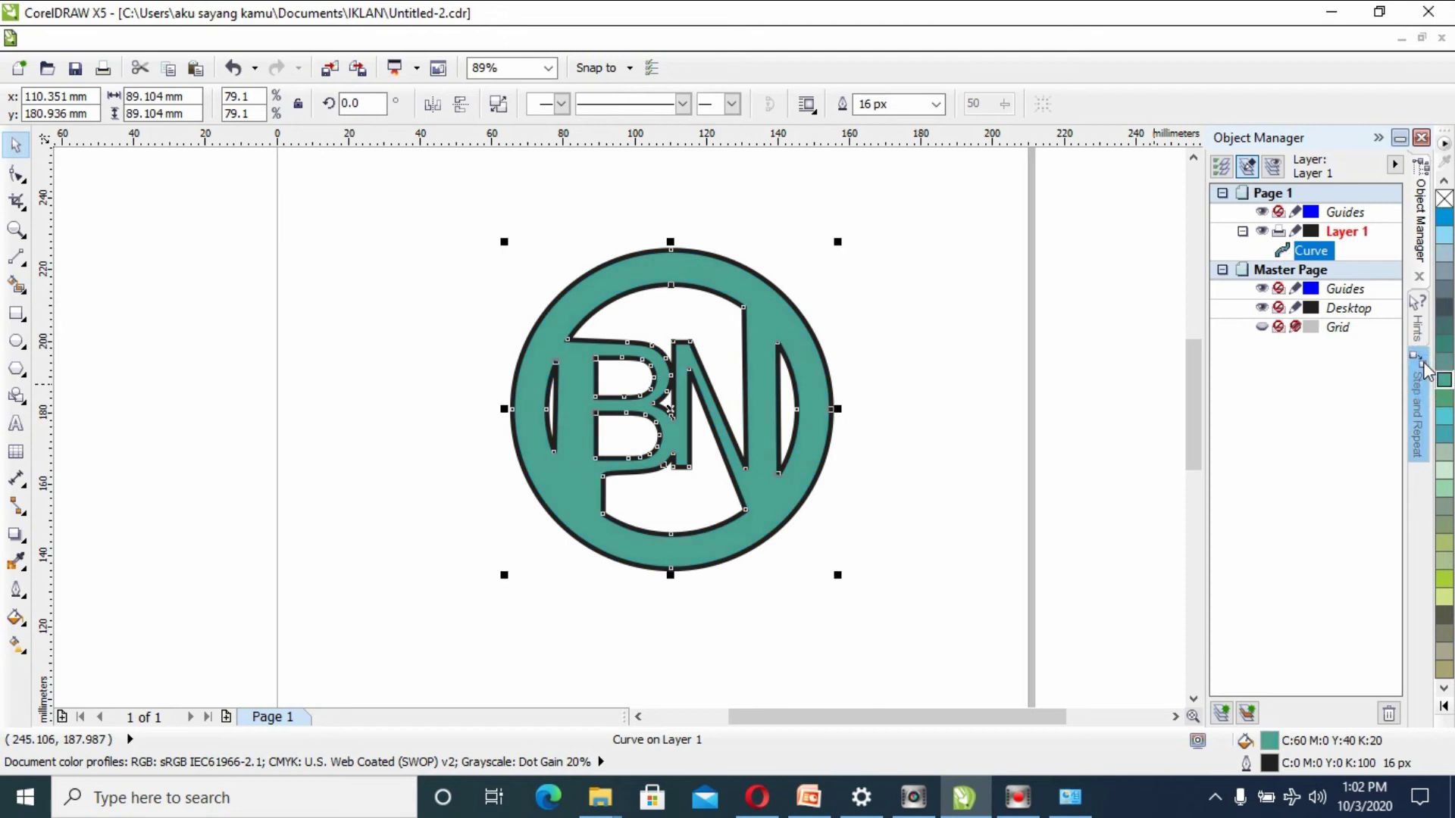
left_click(1445, 181)
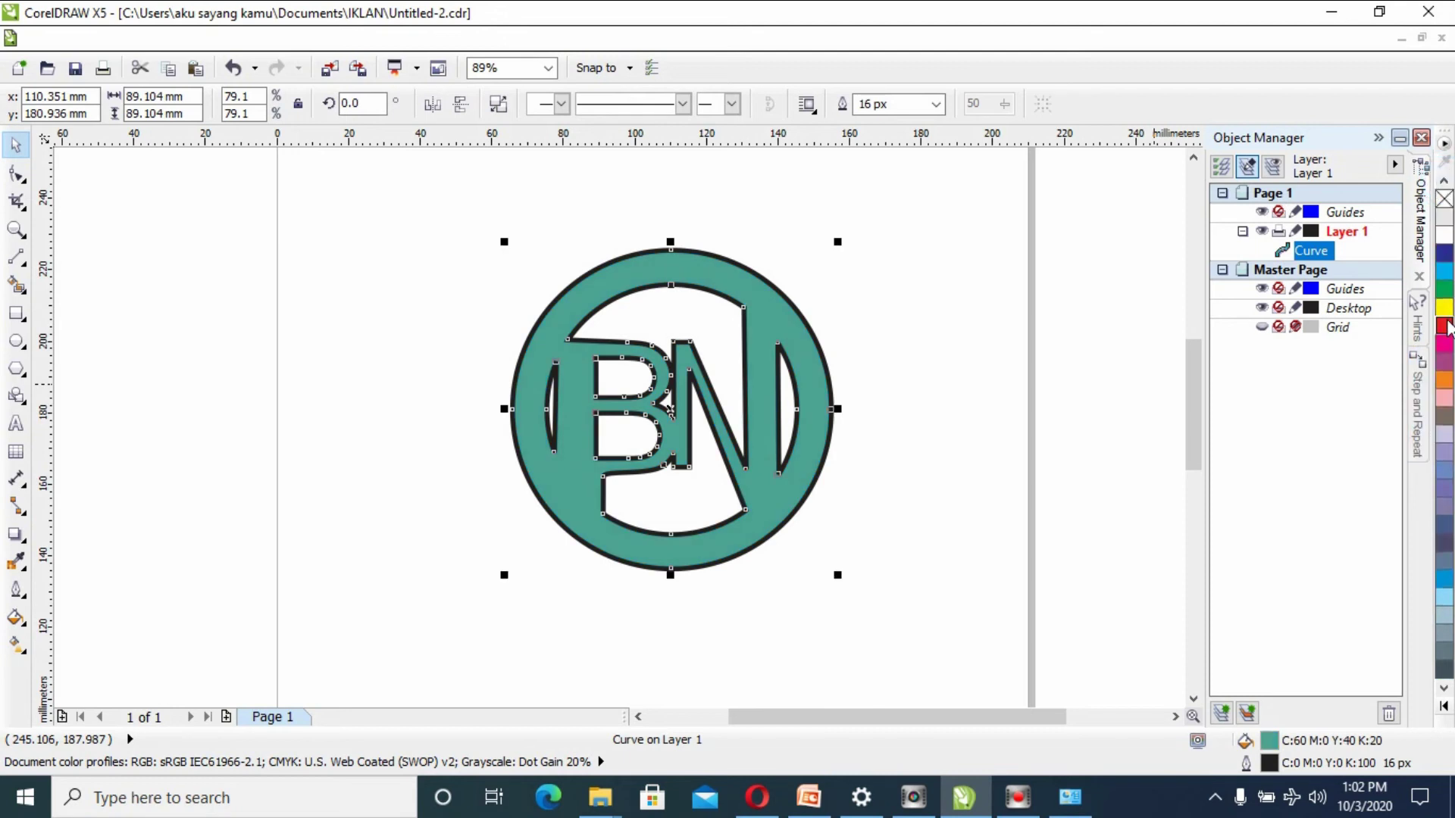
left_click(1445, 309)
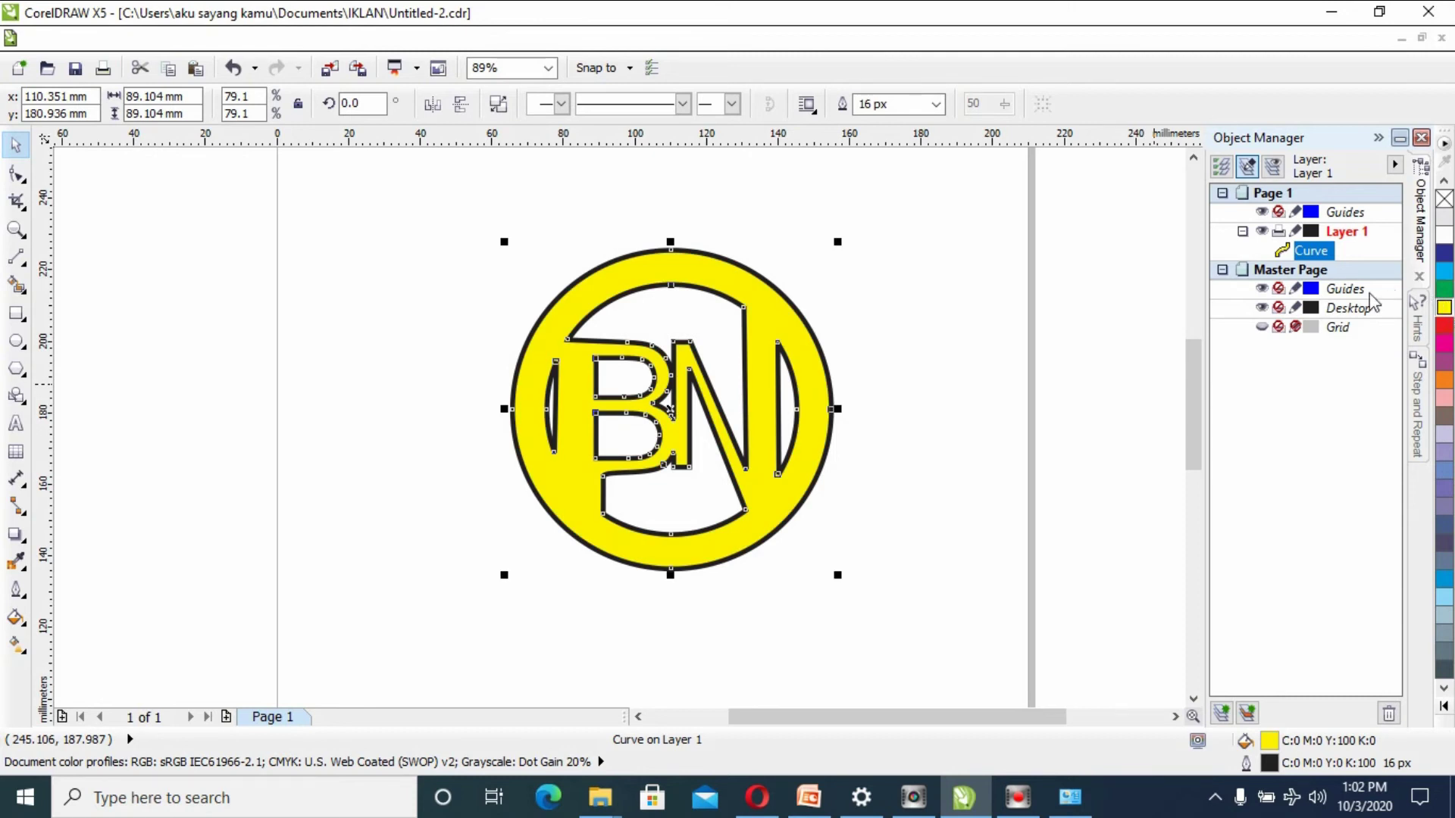
left_click(1444, 690)
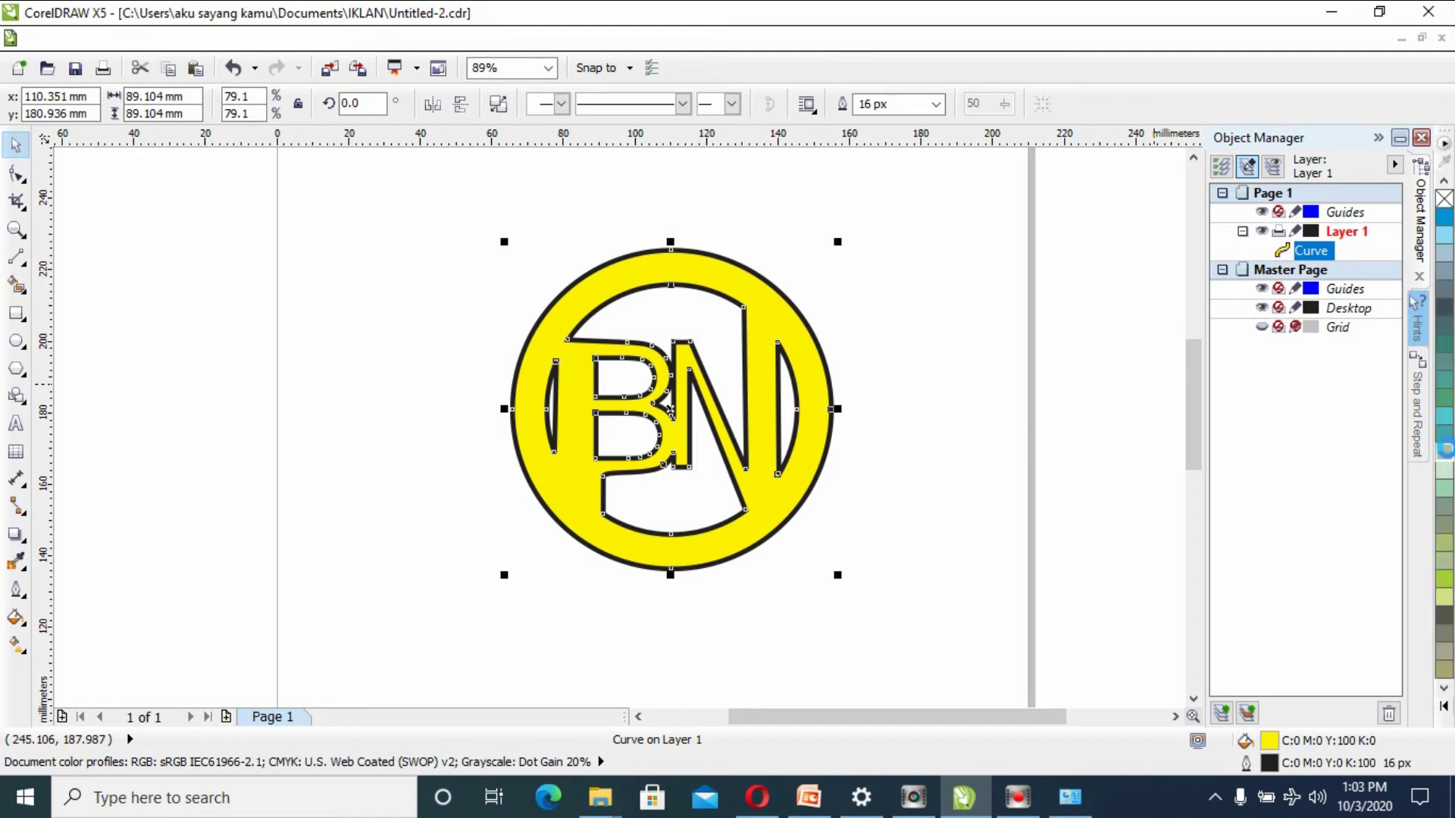
left_click(1445, 450)
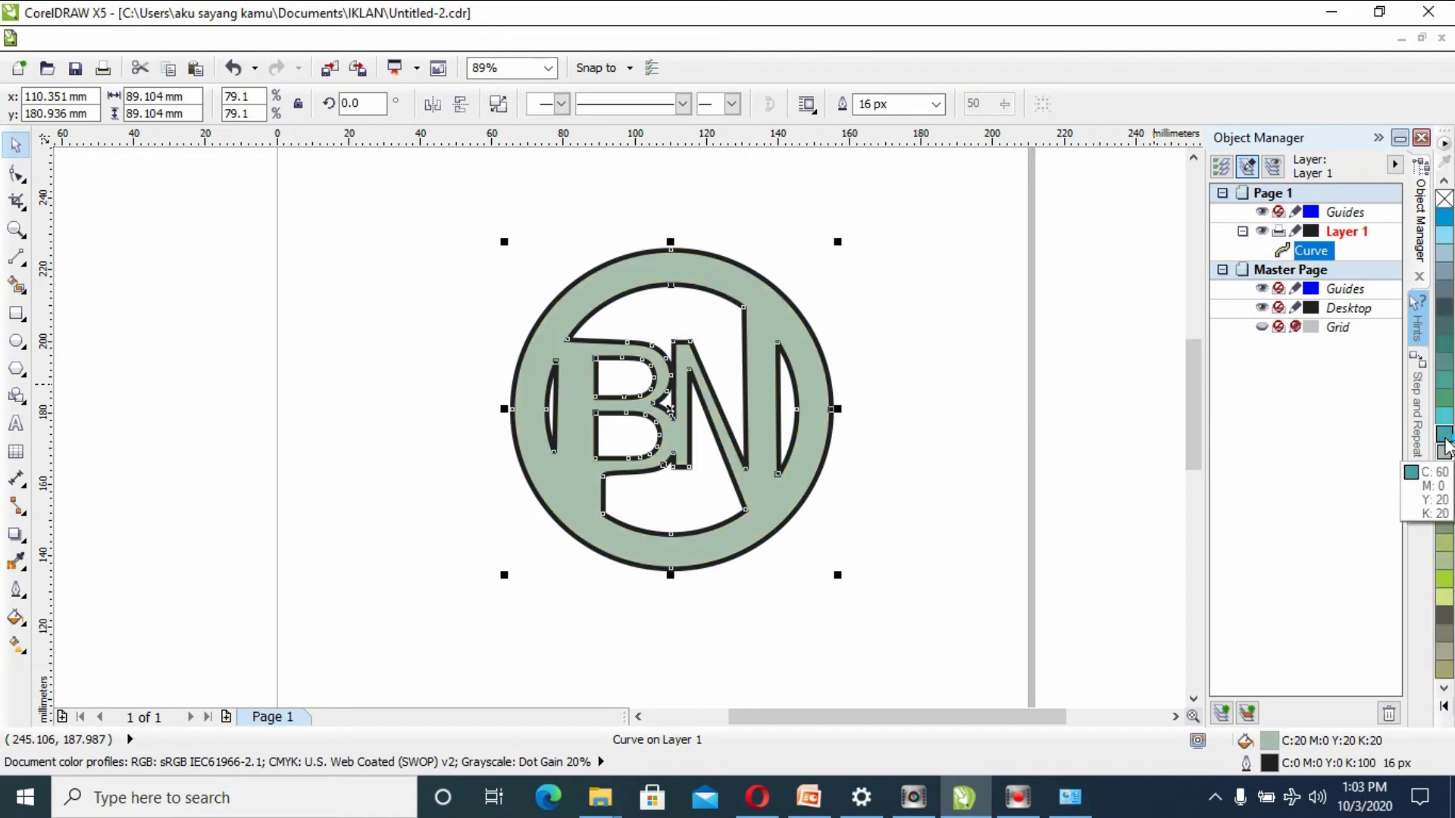
Fill the logo with dark teal C60 M0 Y40 K40 and move it to about X 95.7 mm, Y 181.9 mm
left_click(1444, 343)
left_click(1059, 455)
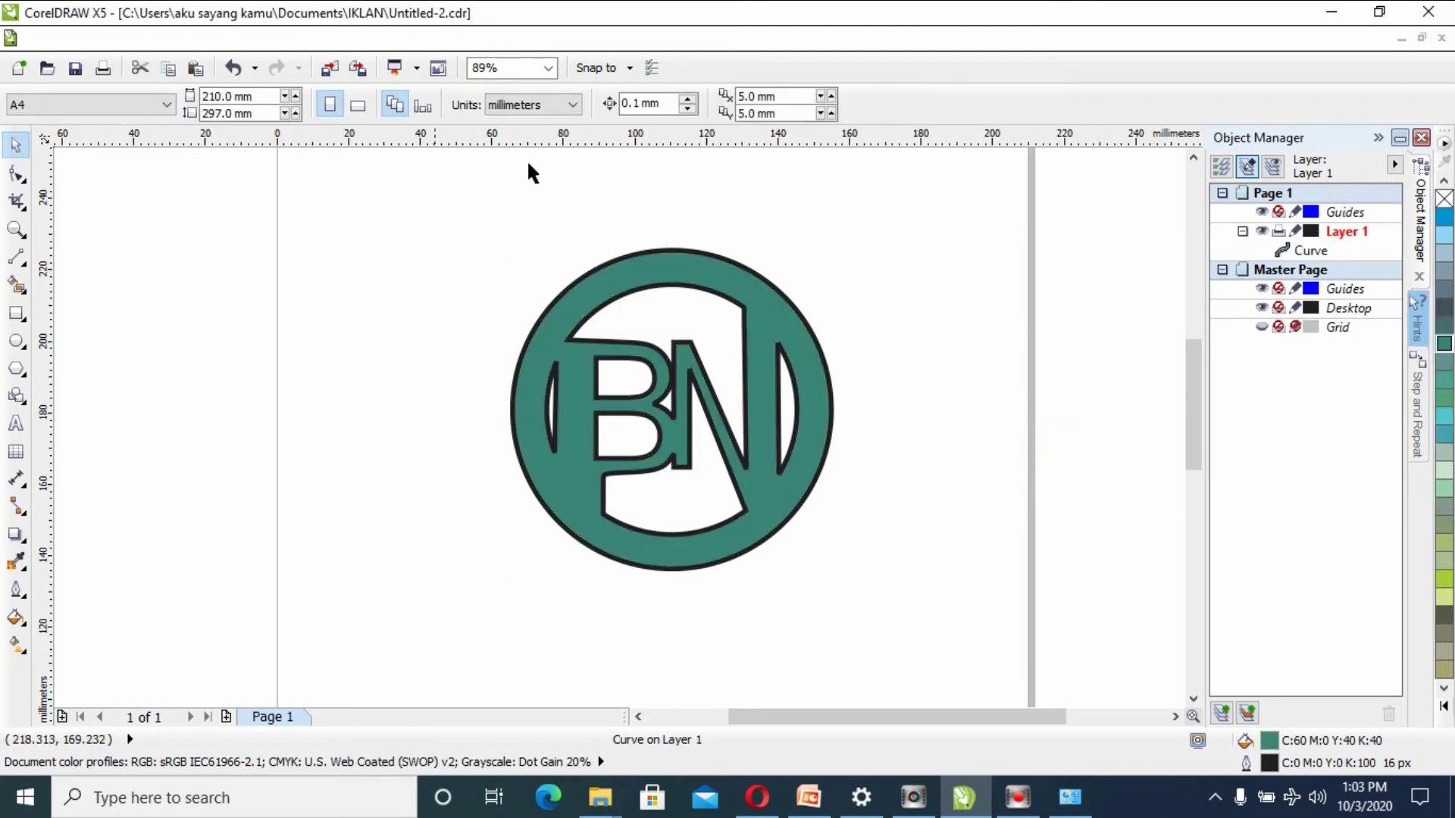
left_click_drag(748, 312, 696, 309)
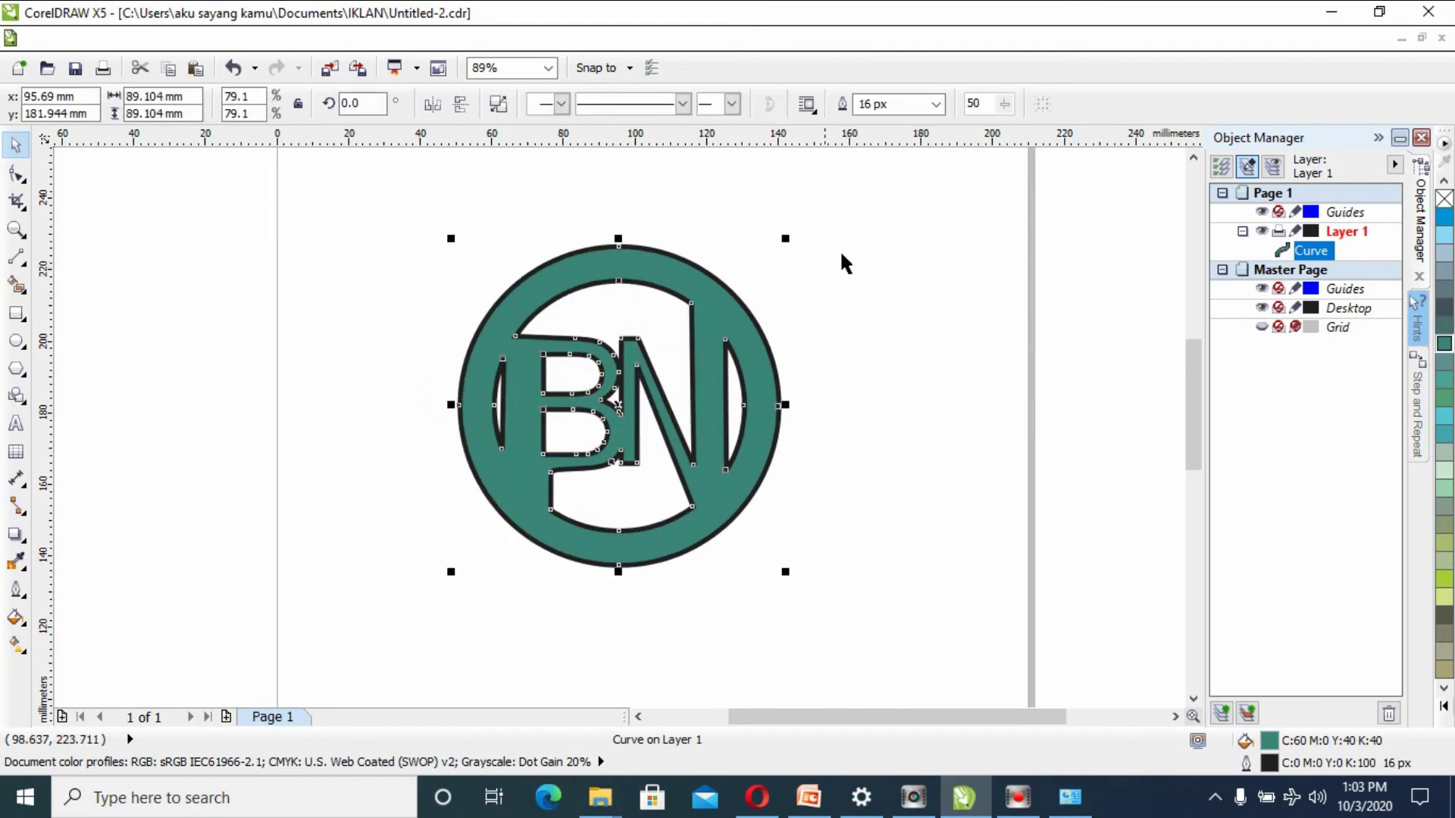
left_click(894, 347)
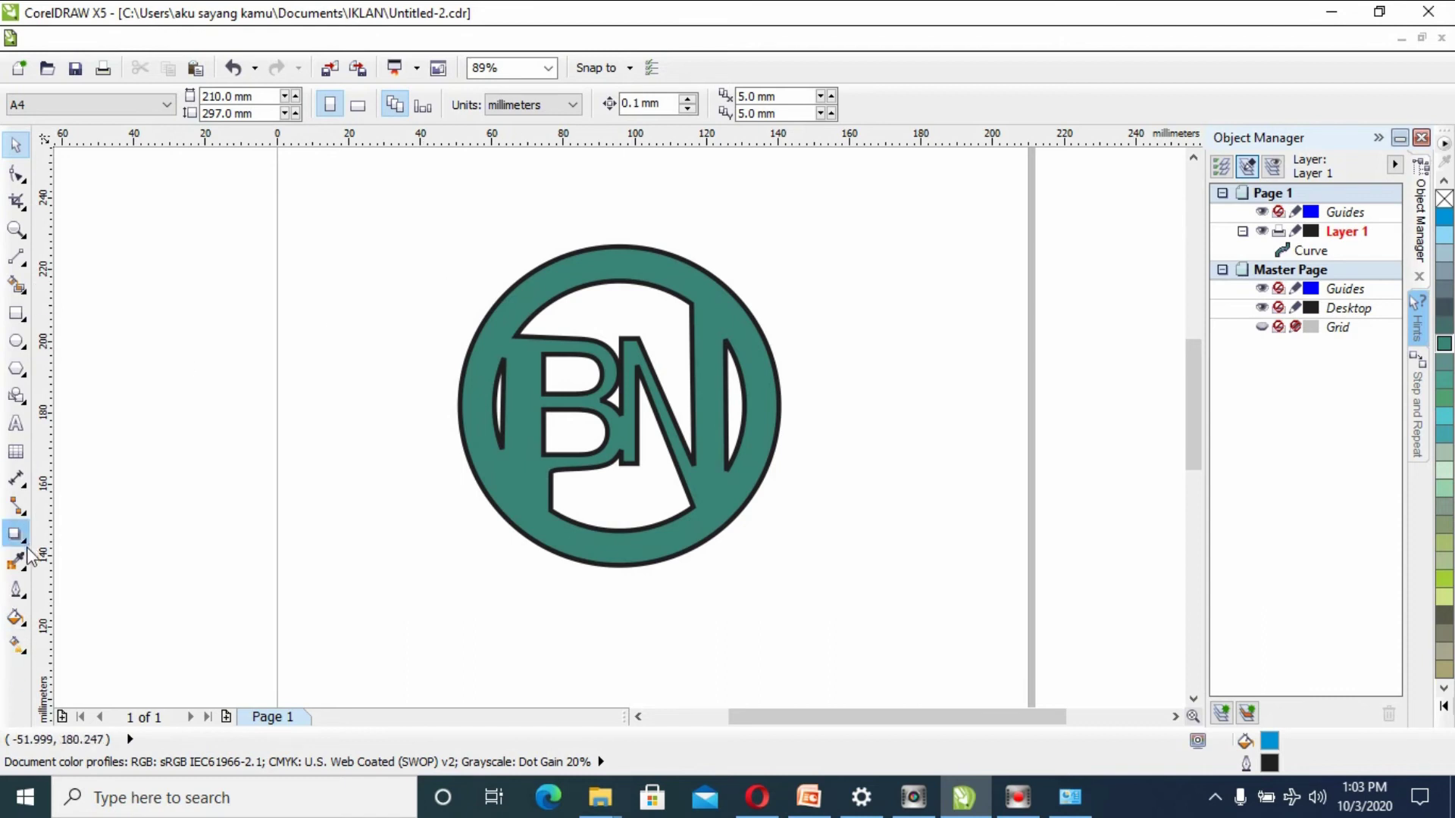
Add the artistic text MEDIA in 24 pt Arial to the left of the logo and make it bold
left_click(16, 423)
left_click(287, 495)
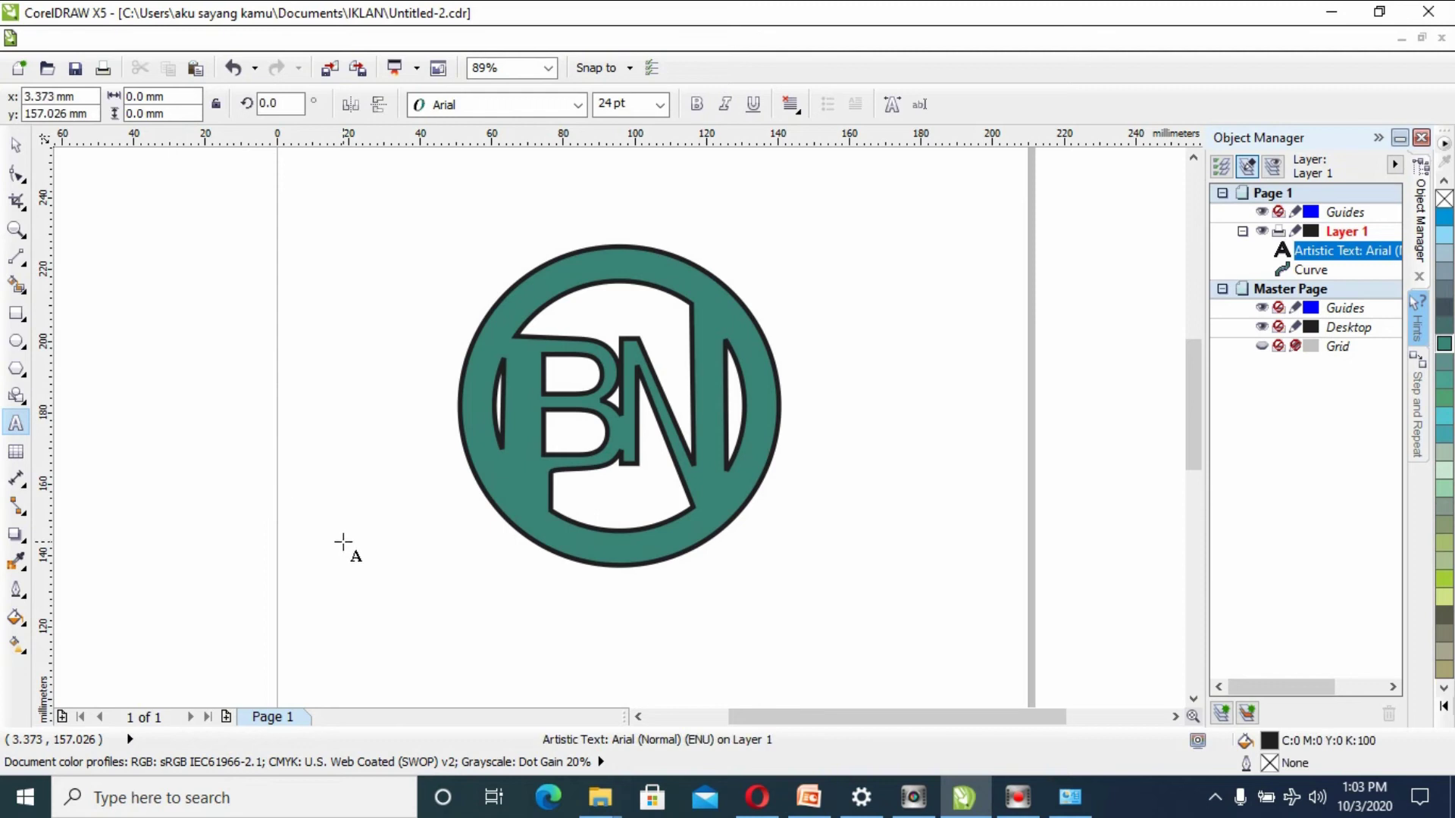
type("MEDIA")
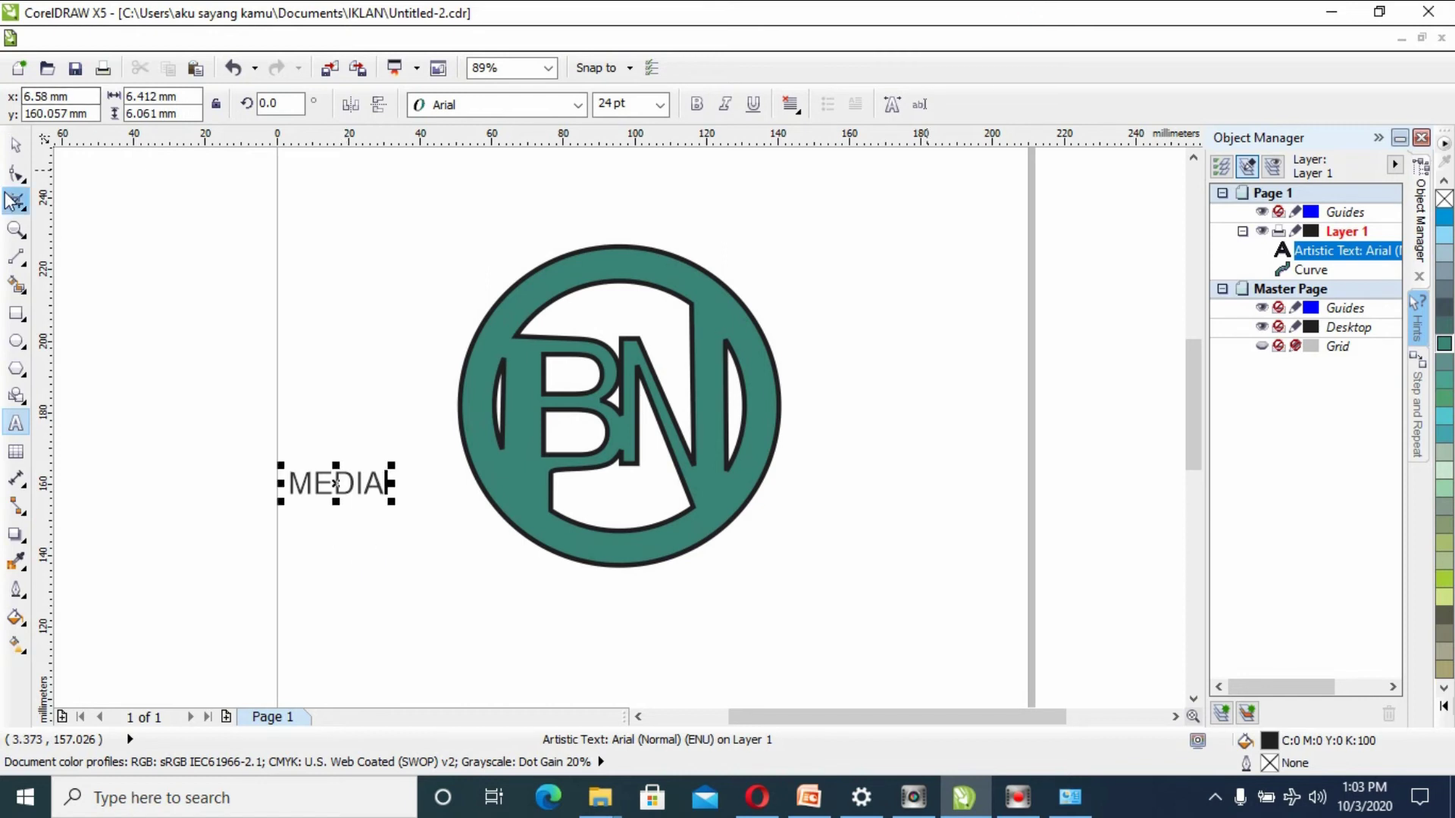
left_click(14, 146)
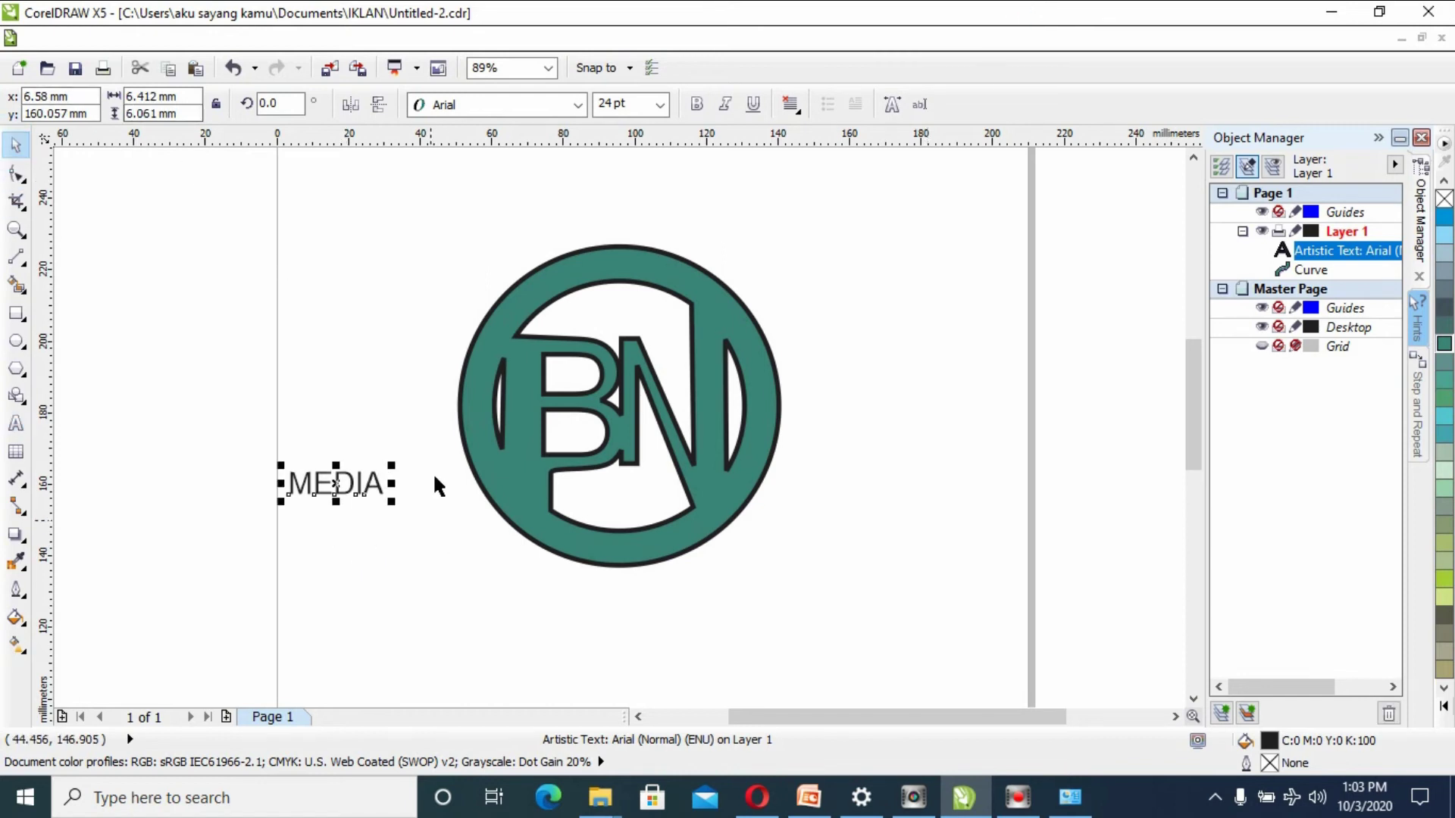
left_click(702, 110)
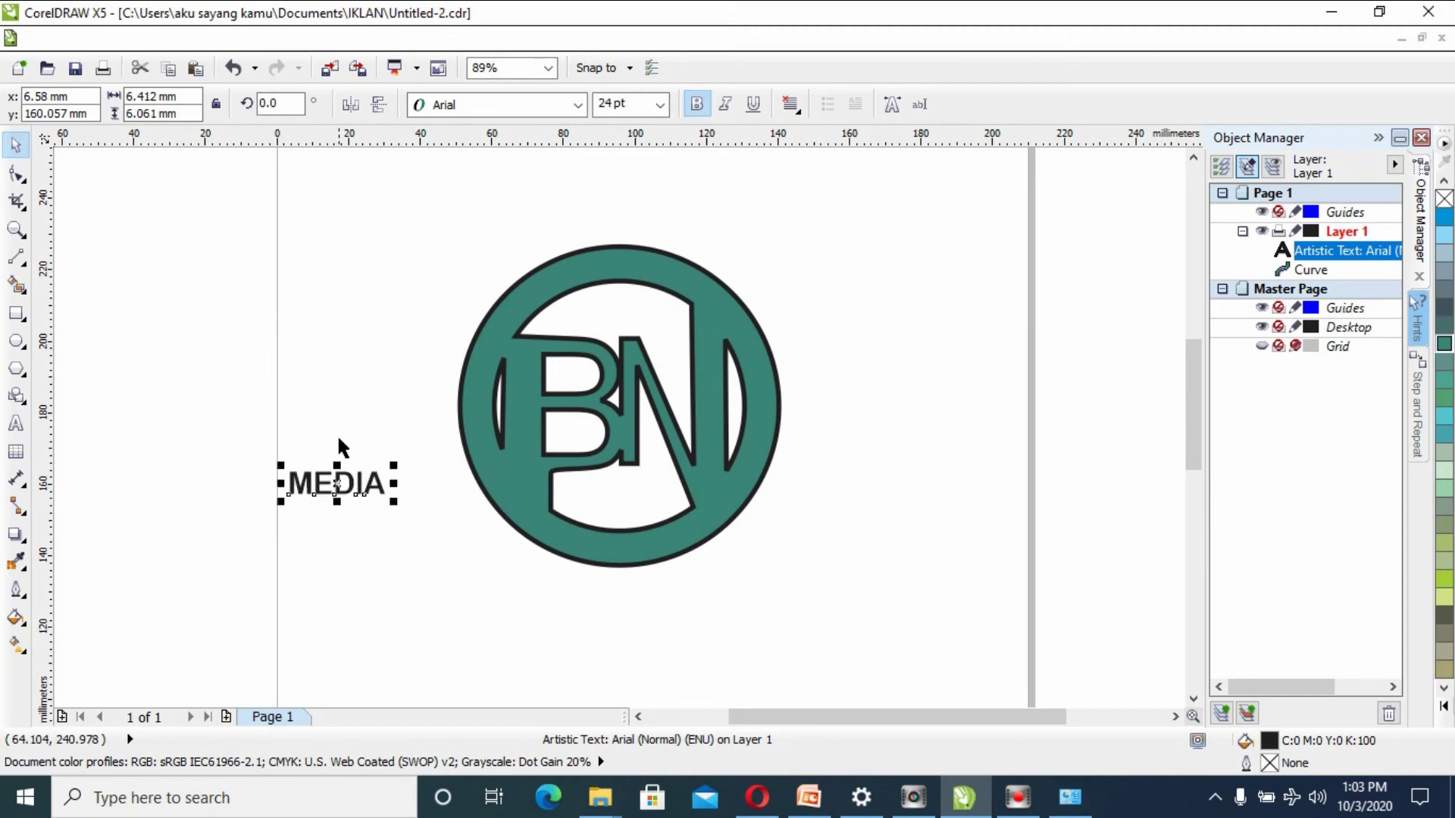
Move the MEDIA text inside the ring below the BN letters, to about X 96.2 mm, Y 156.8 mm
left_click_drag(357, 487, 631, 494)
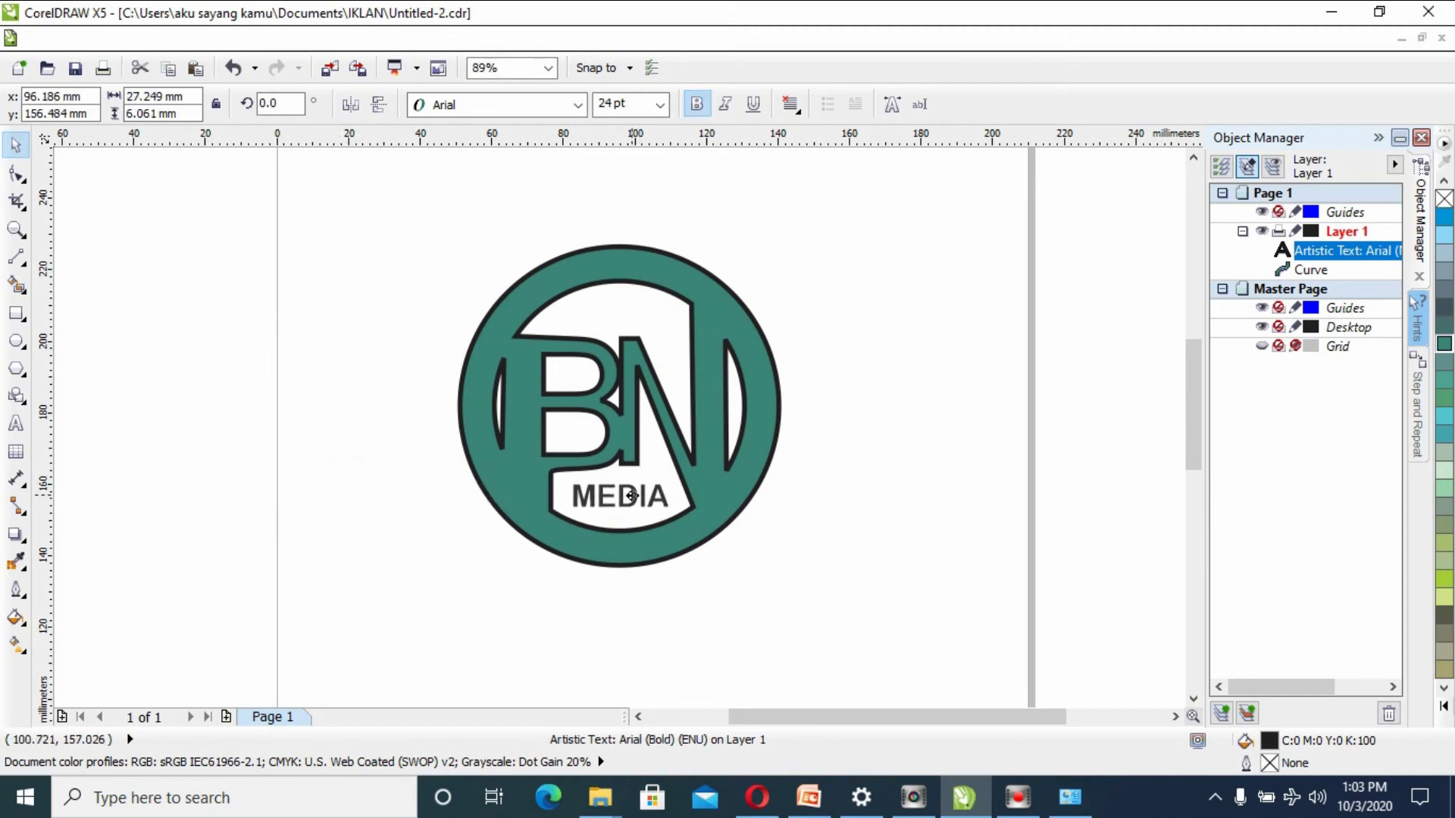
left_click(449, 561)
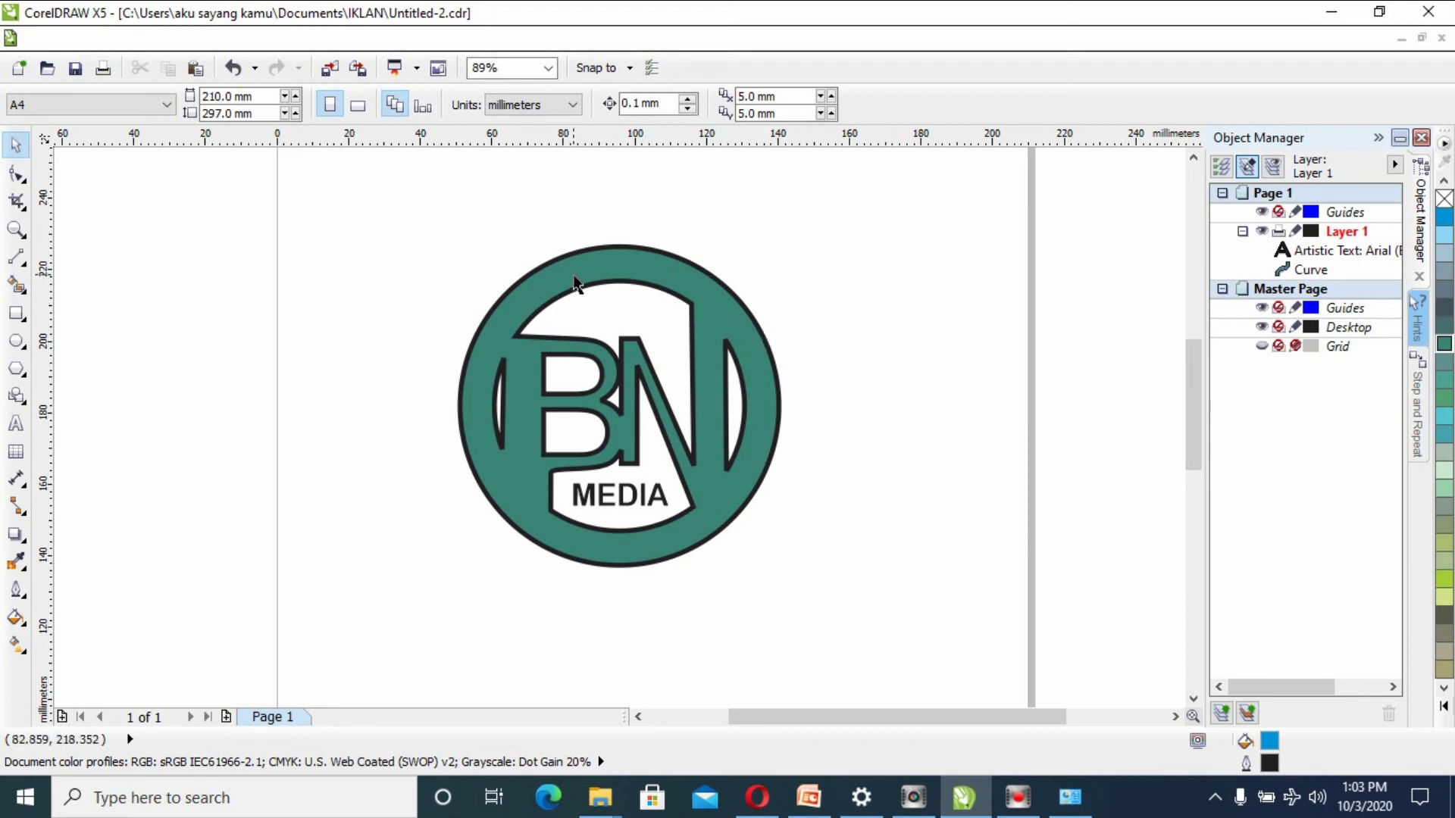
Try an 8 px outline width on the logo curve
left_click(708, 279)
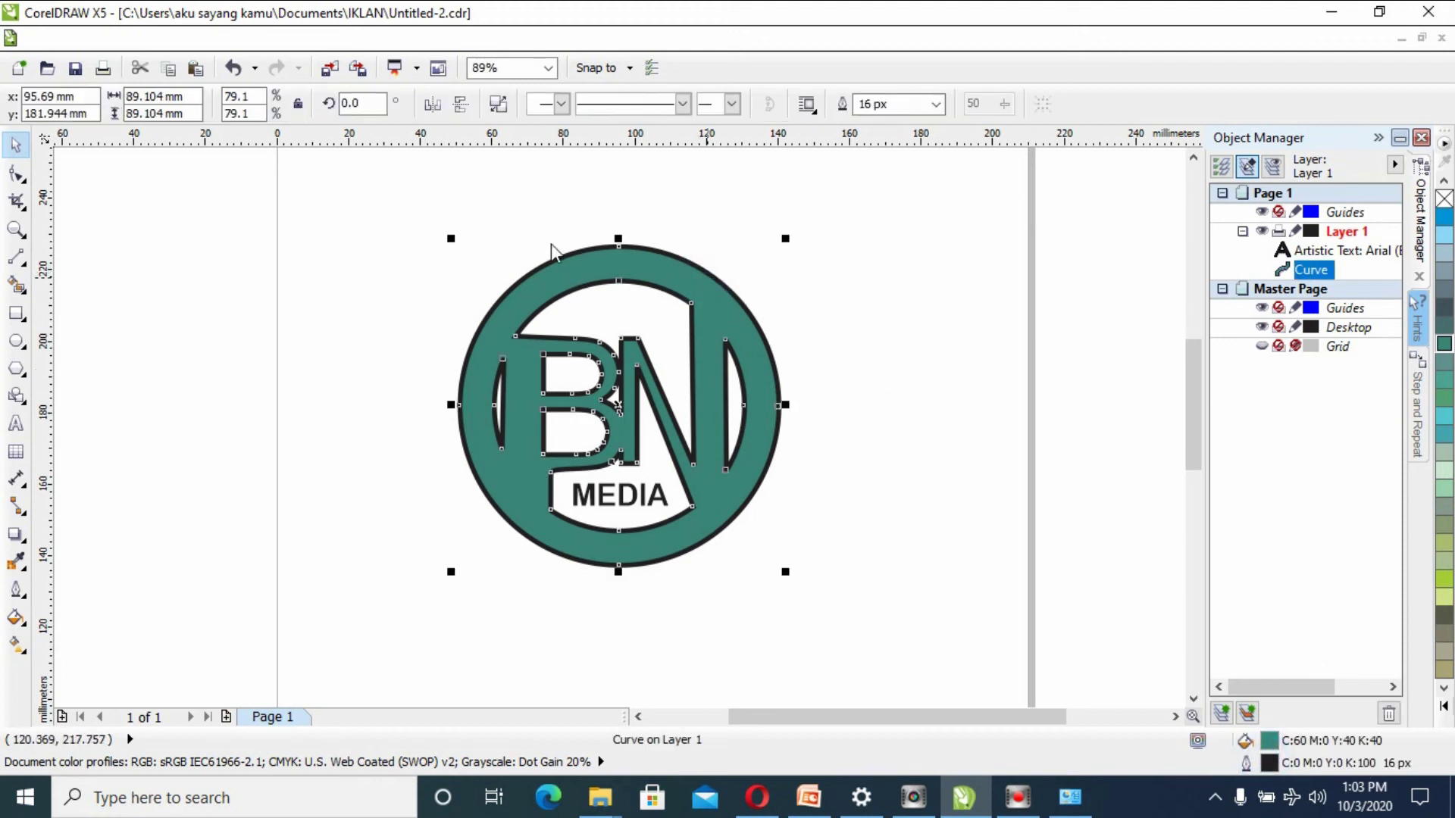
key("F12")
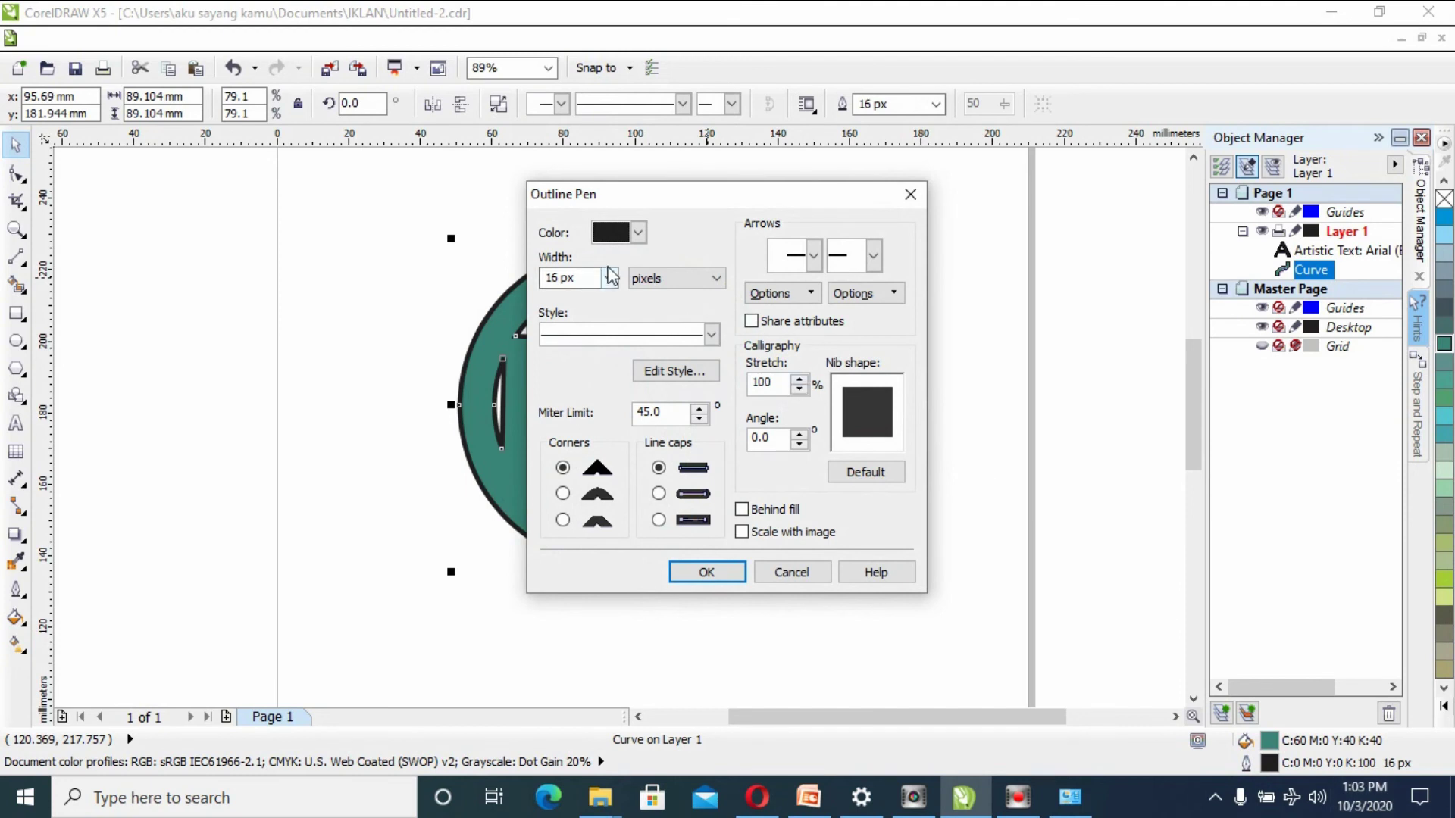
left_click(608, 278)
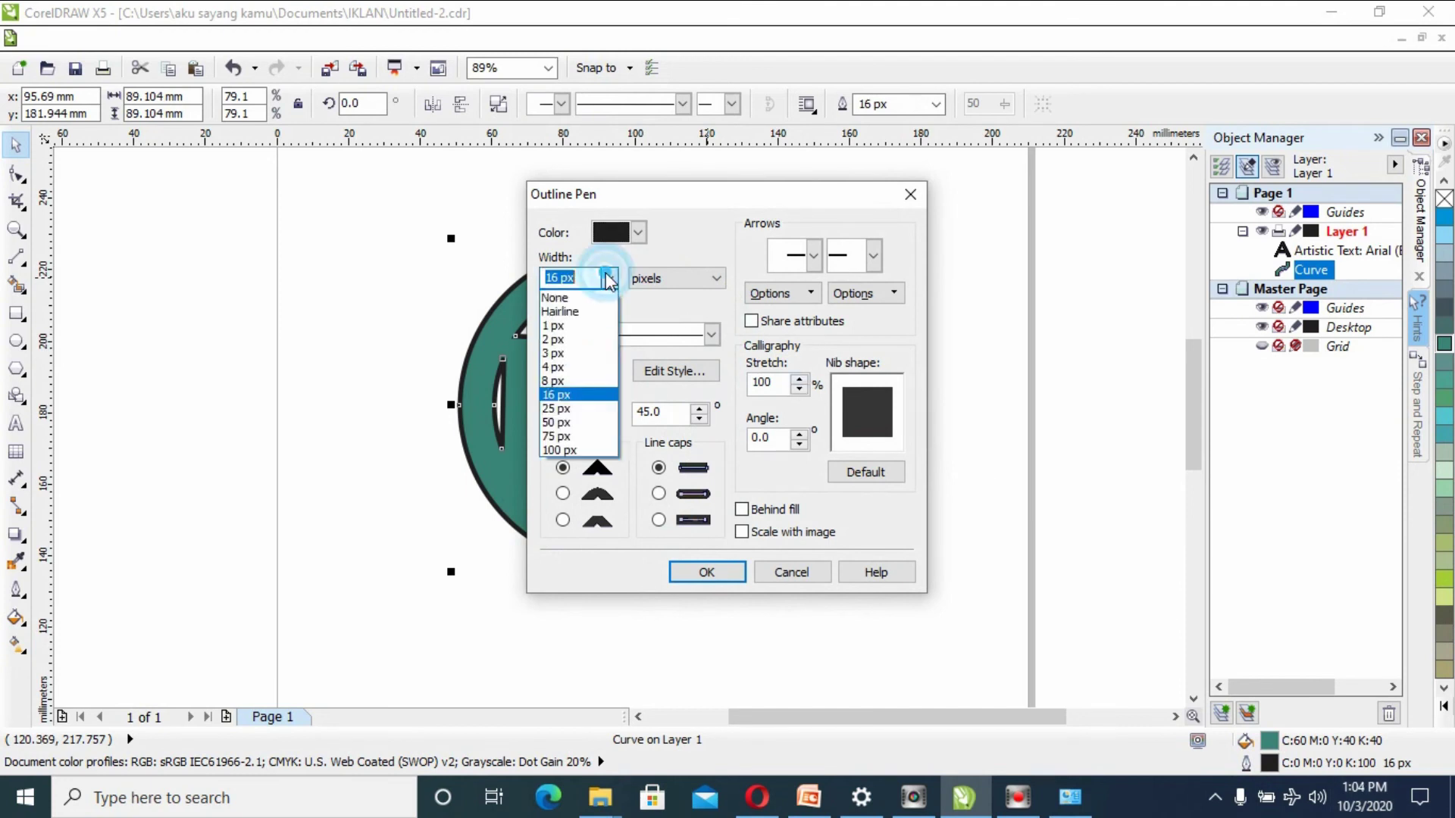
left_click(577, 379)
left_click(716, 573)
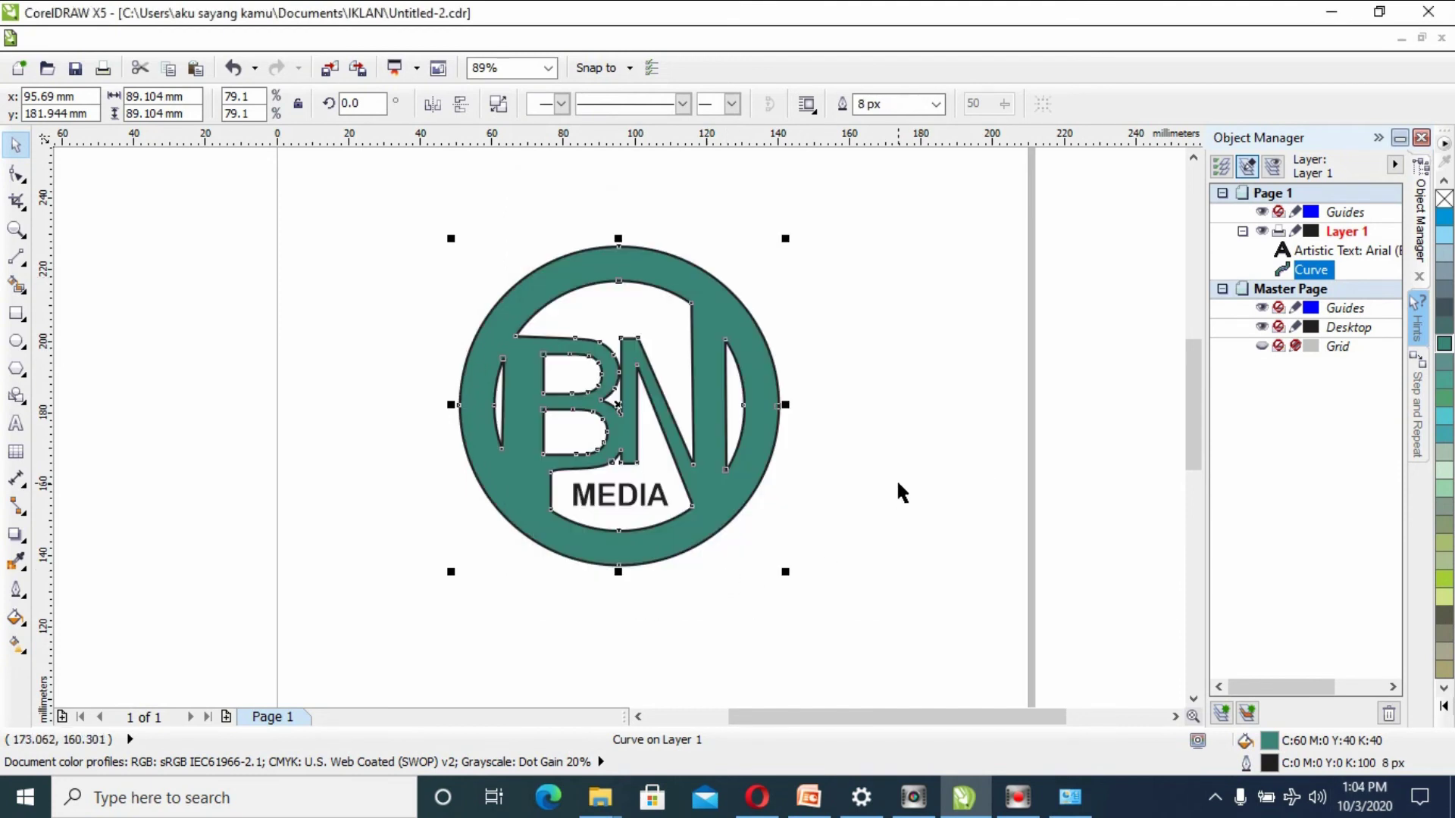
Set the logo curve's outline width back to 16 px
double_click(1272, 765)
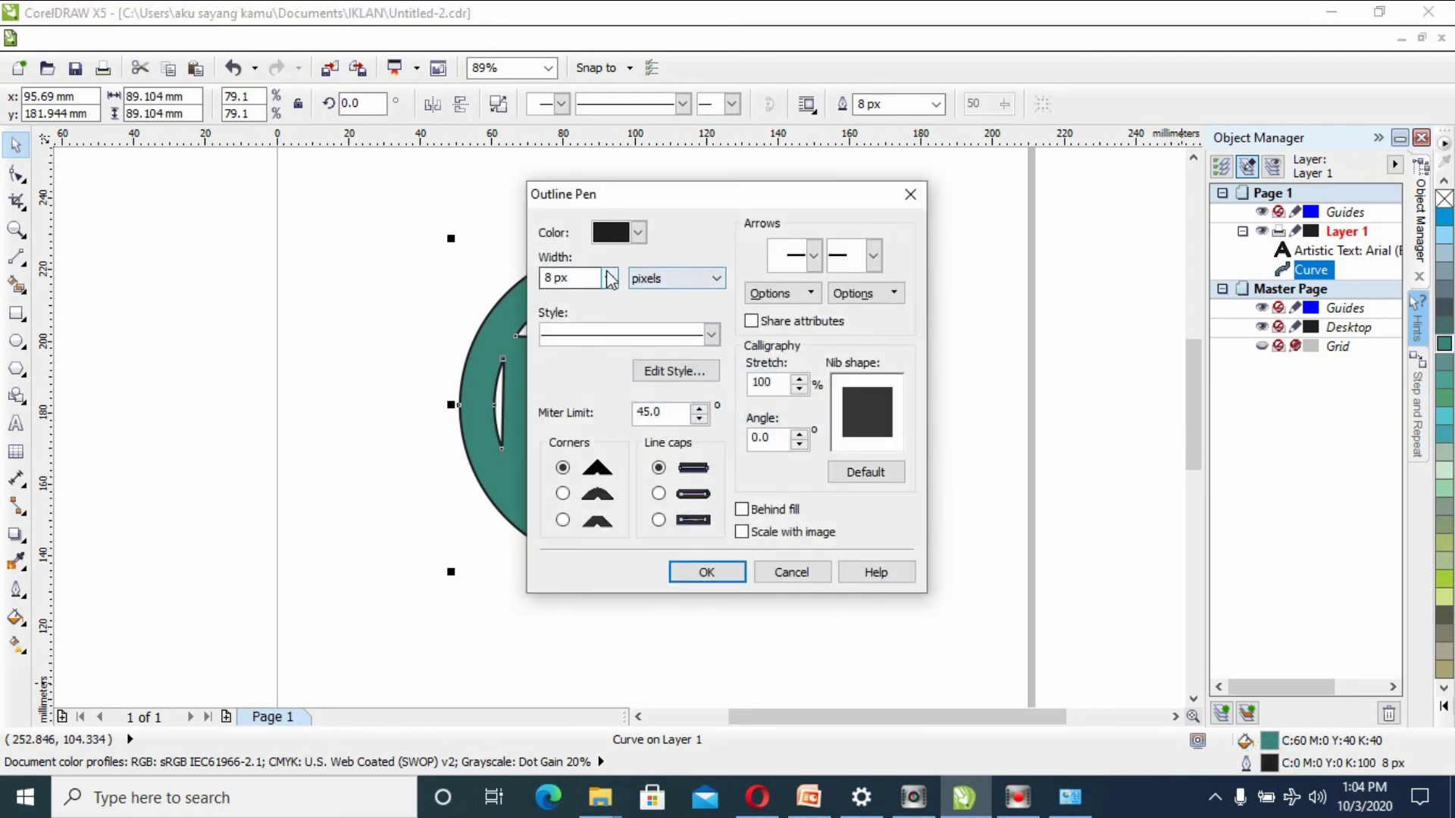
left_click(608, 278)
left_click(591, 396)
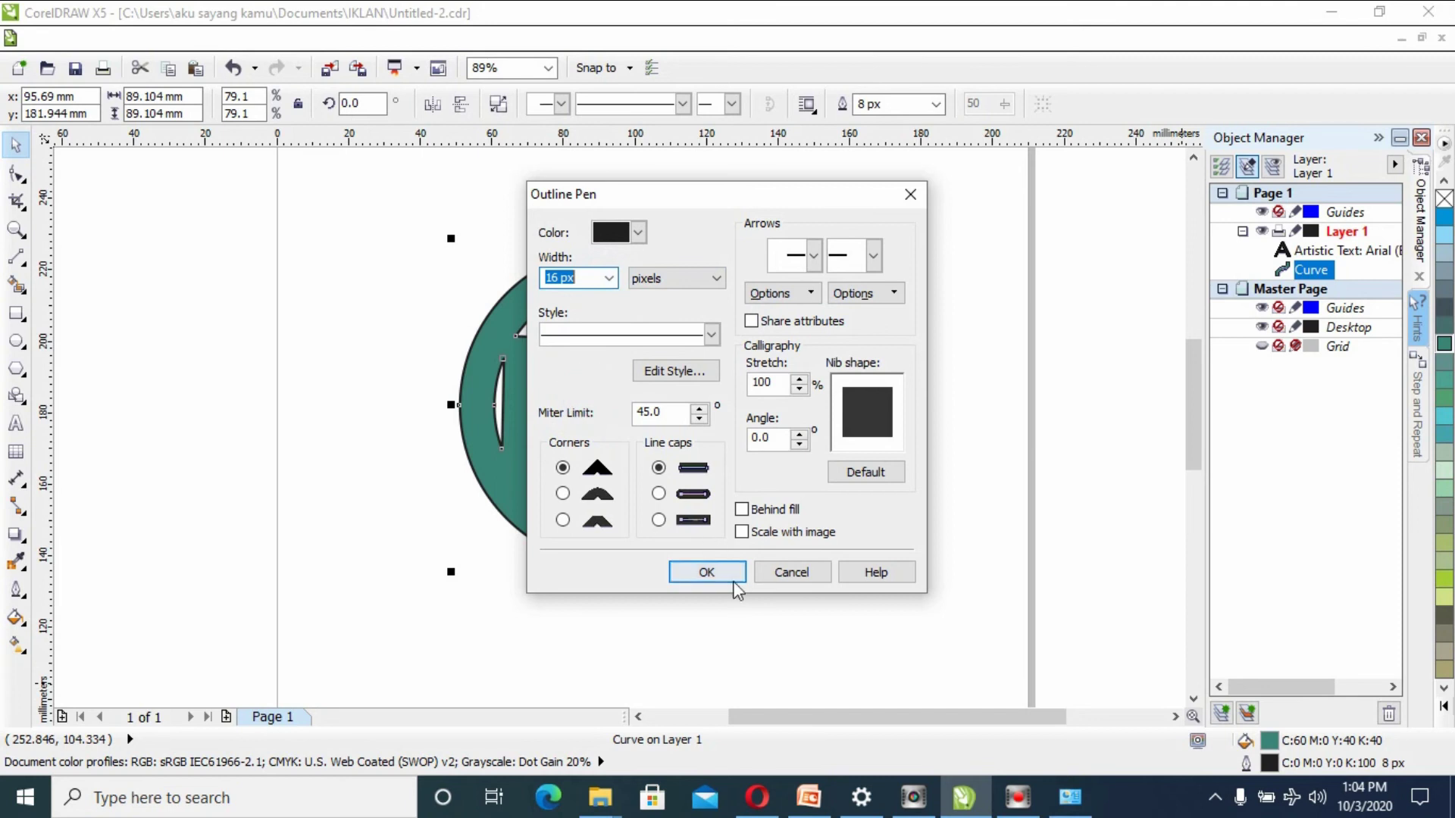
left_click(705, 572)
left_click(967, 464)
Fill the logo curve with muted purple C0 M40 Y0 K60
left_click(767, 400)
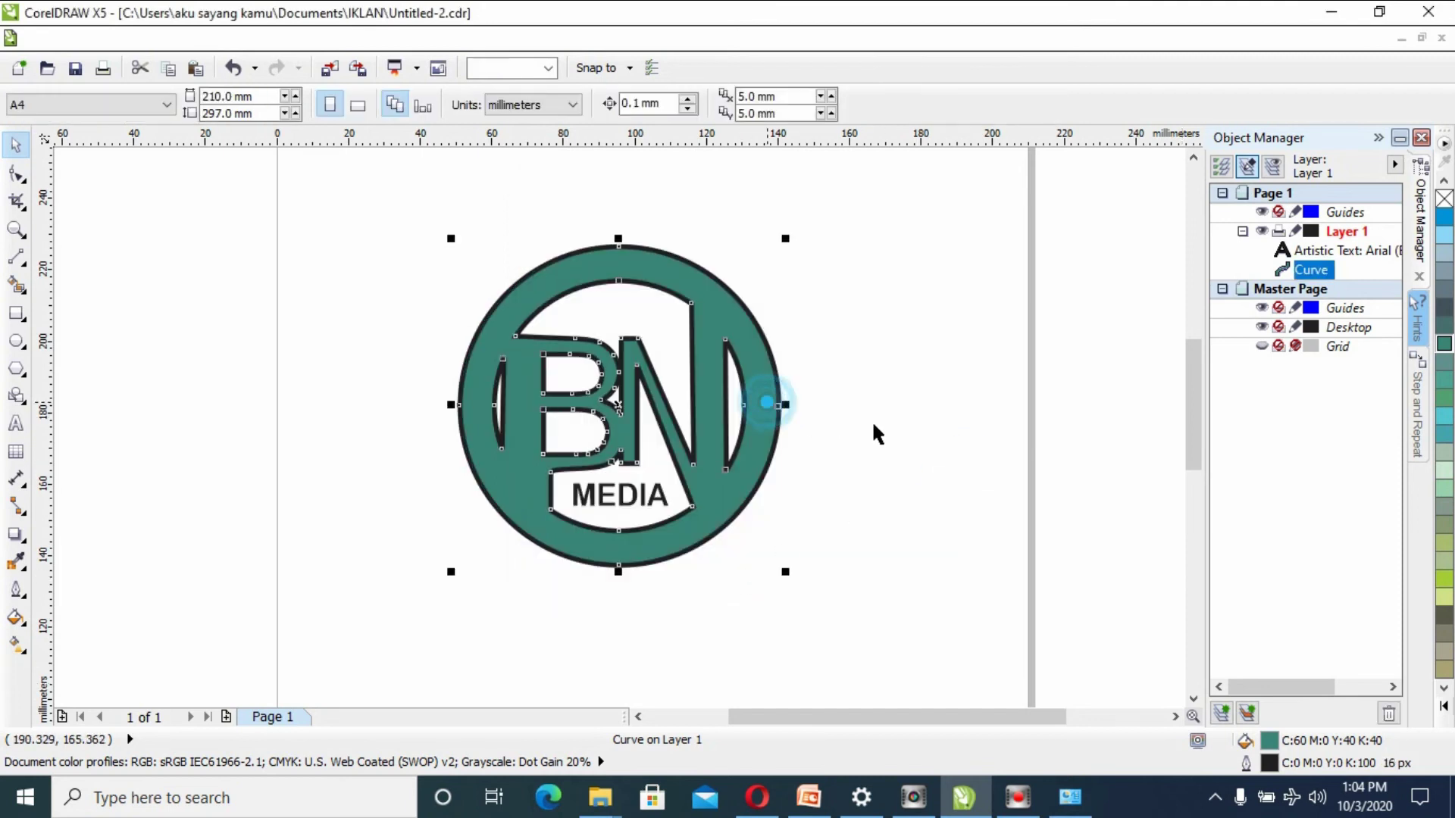
left_click(1443, 689)
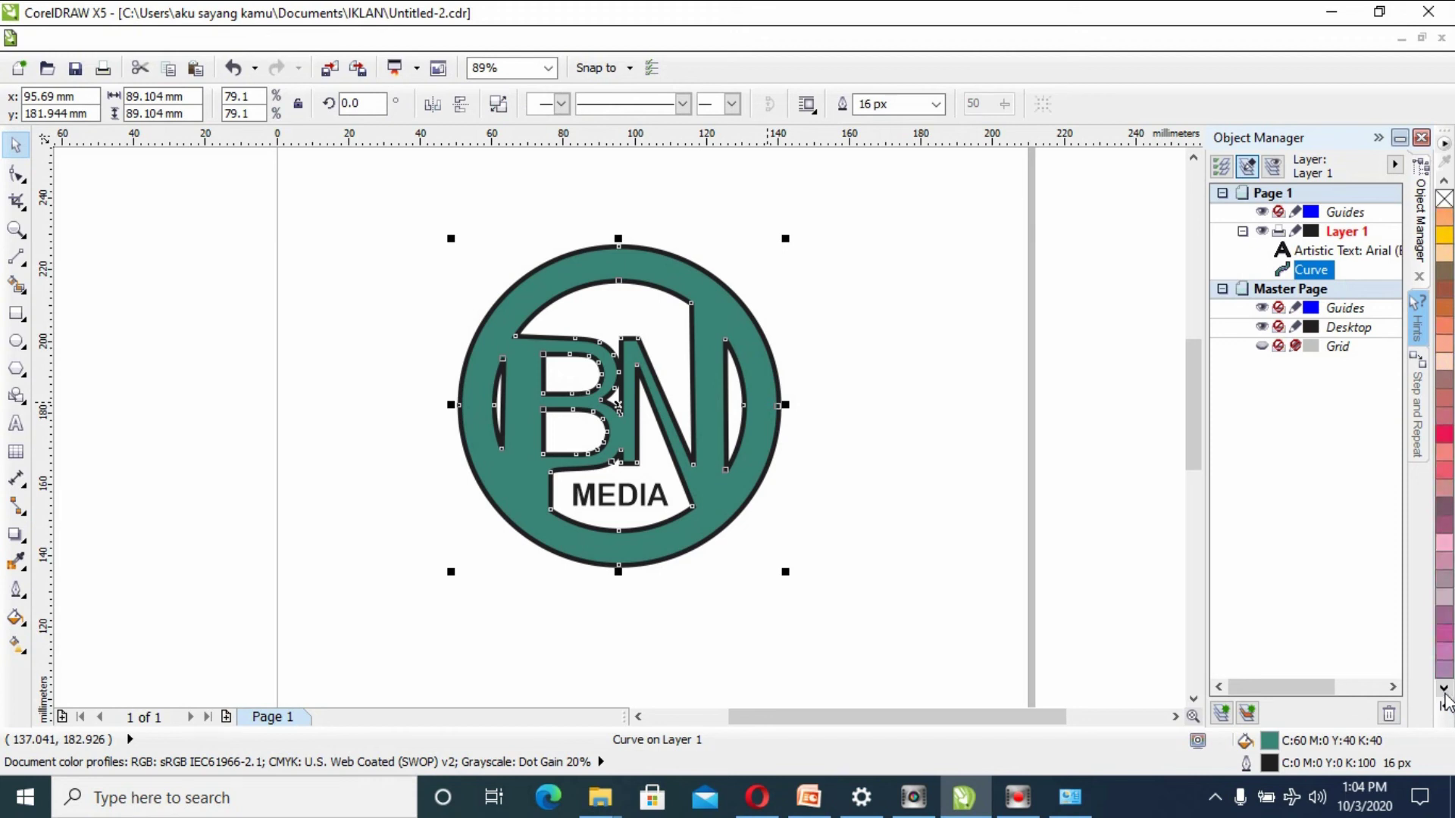
left_click(1440, 510)
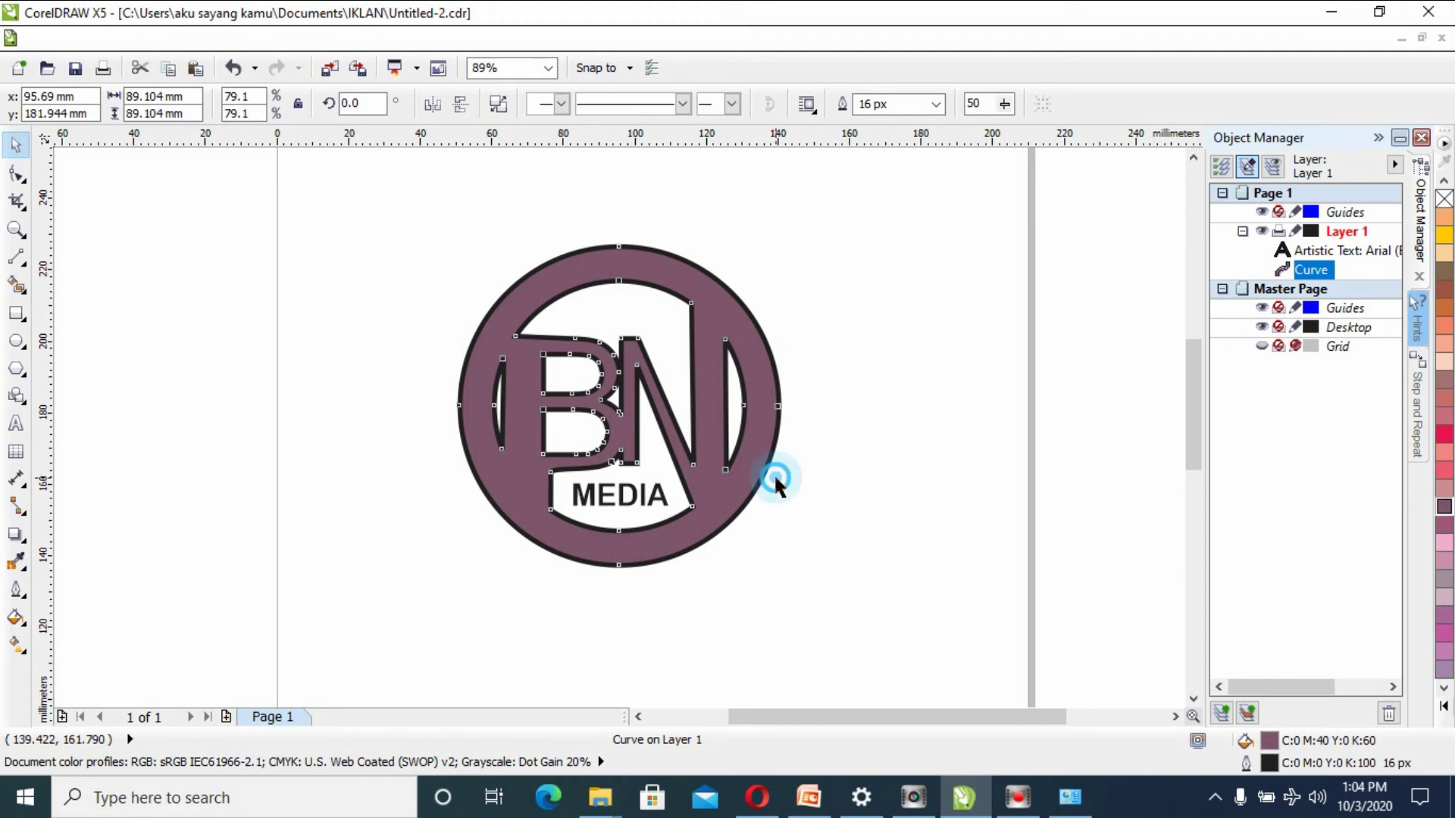
left_click(391, 559)
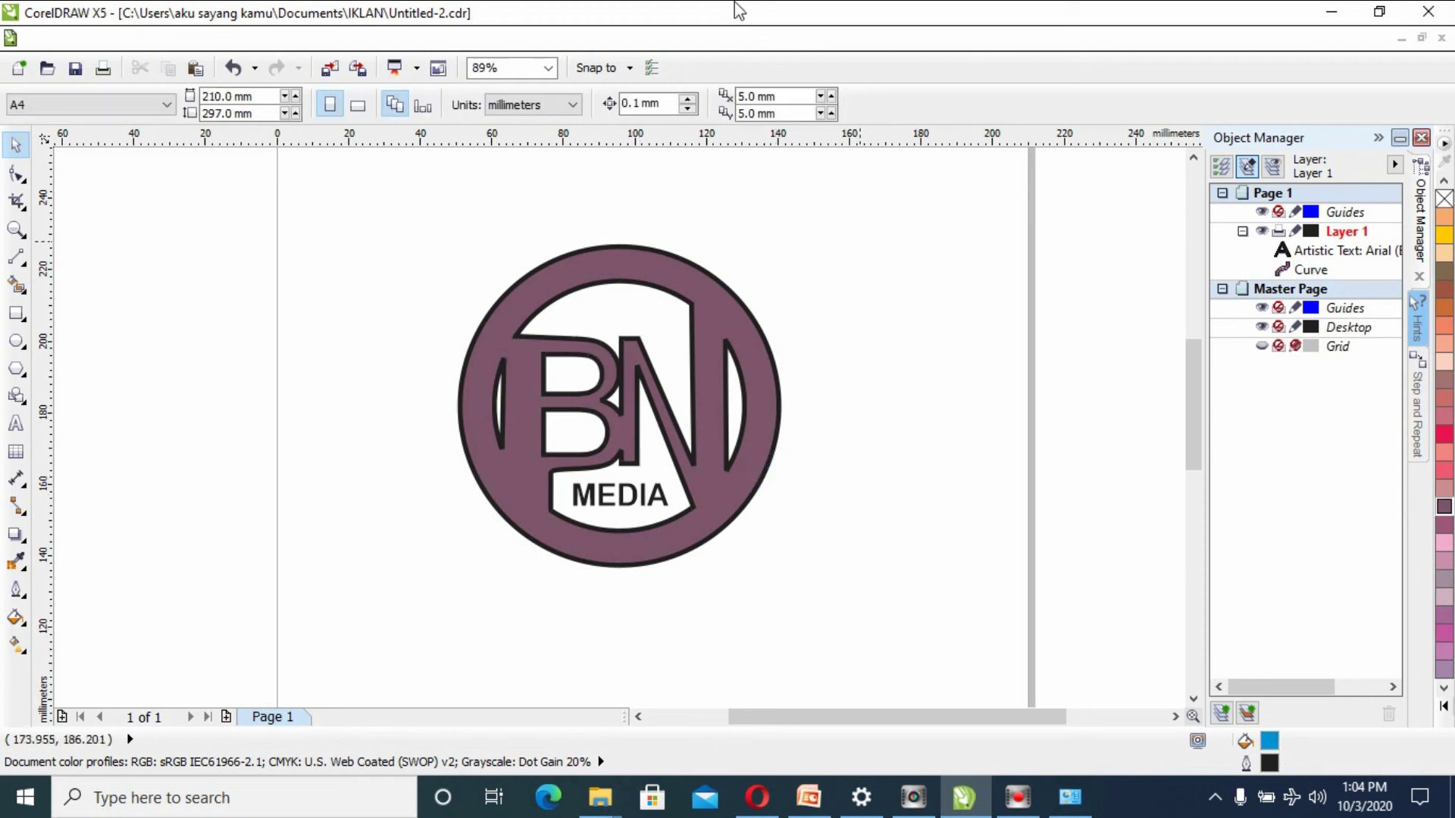
Remove the outline from the logo curve by setting its width to None
left_click(753, 406)
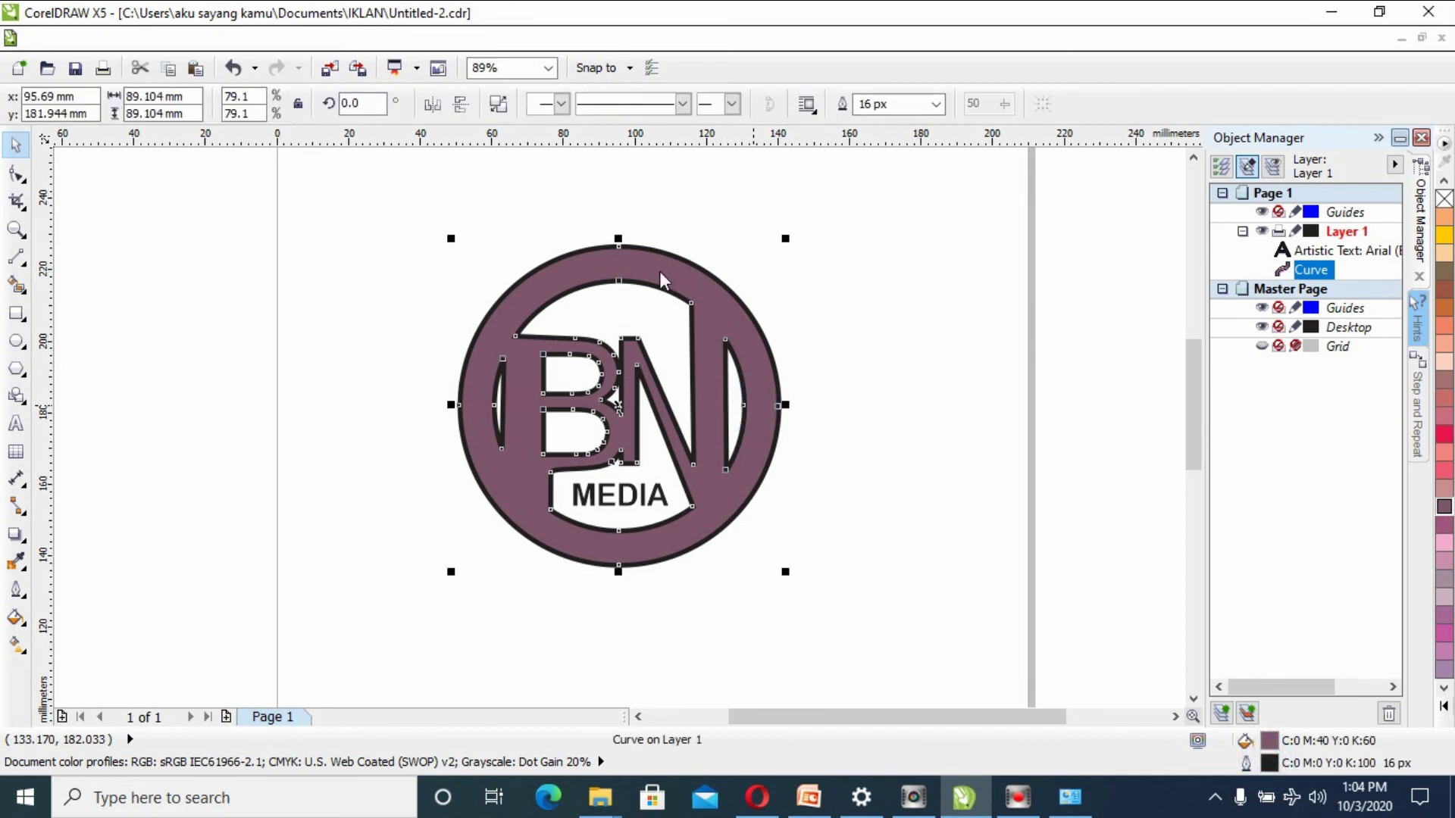
key("F12")
left_click(610, 279)
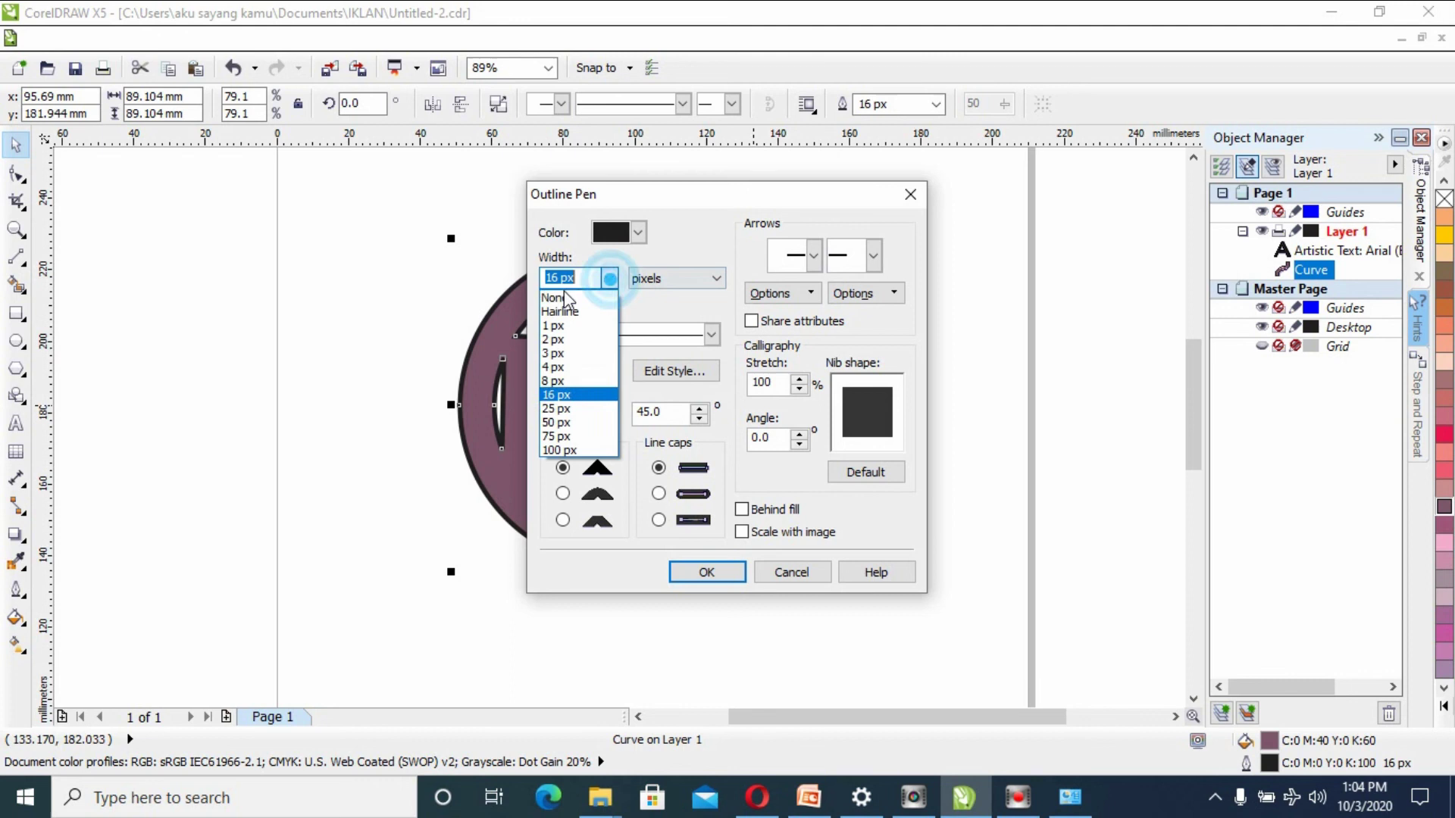
left_click(565, 298)
left_click(701, 574)
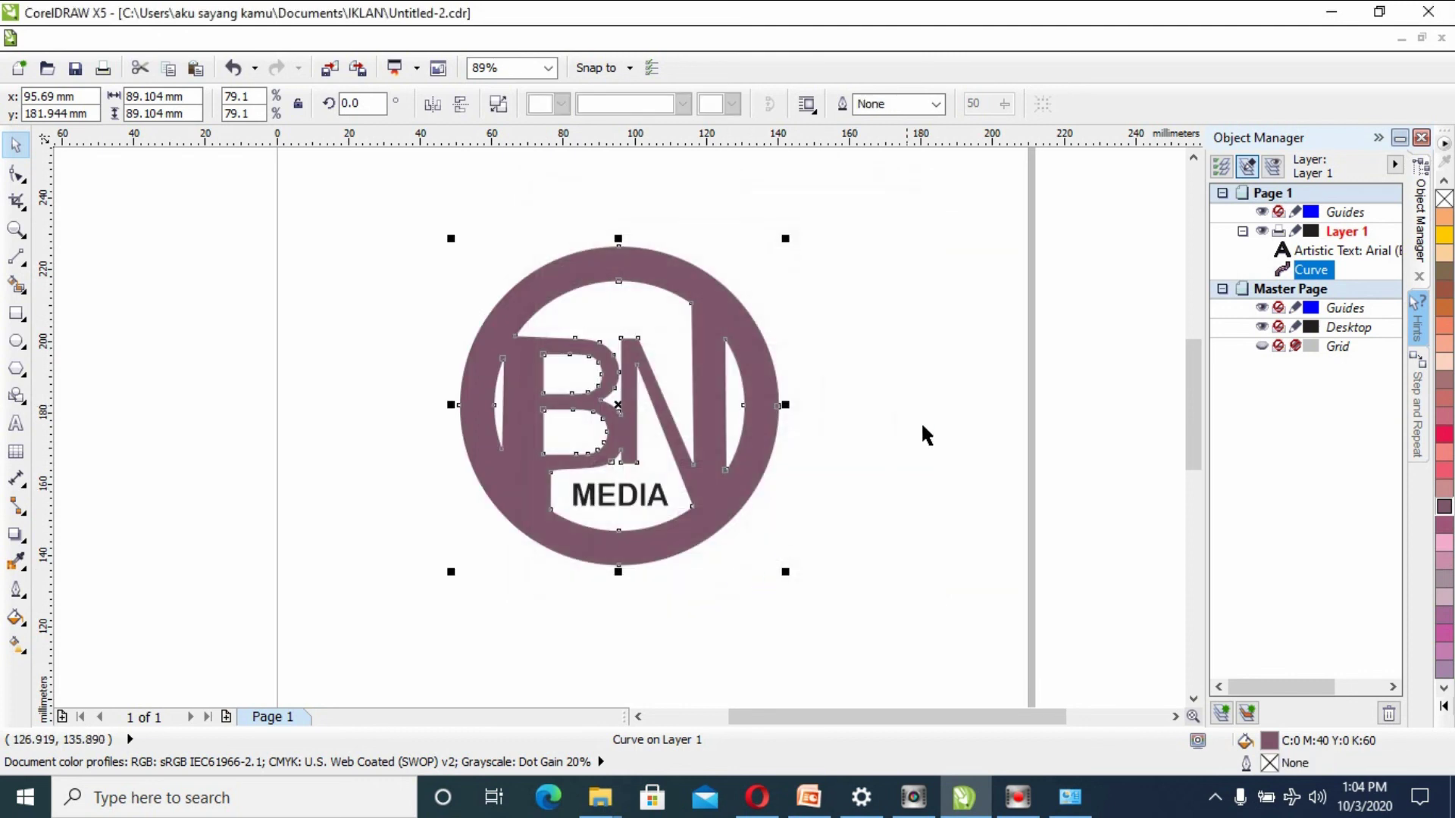
left_click(925, 360)
Fill the MEDIA text with the same muted purple C0 M40 Y0 K60 as the logo
left_click_drag(394, 460, 736, 538)
left_click(1443, 506)
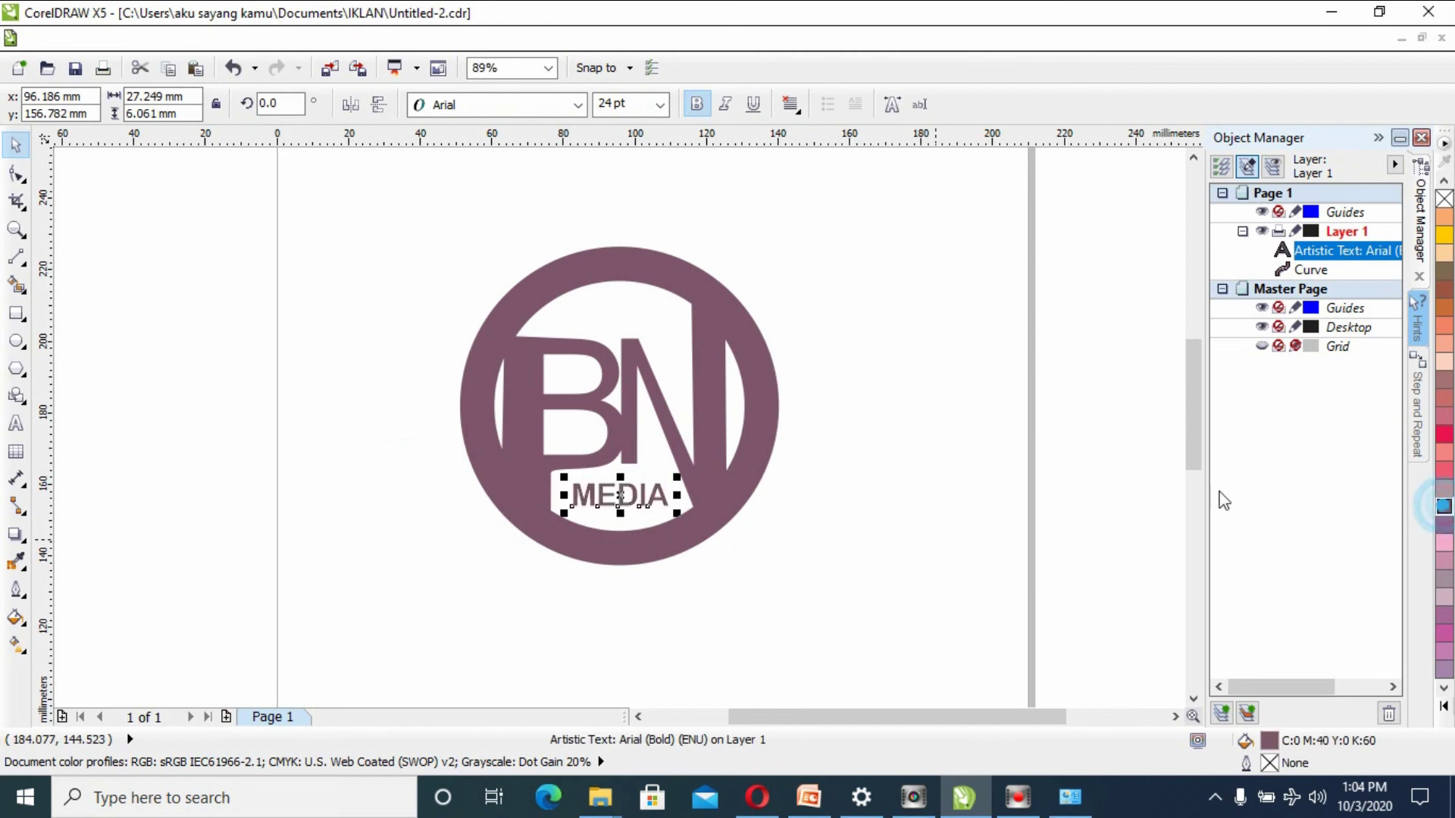
left_click(1013, 467)
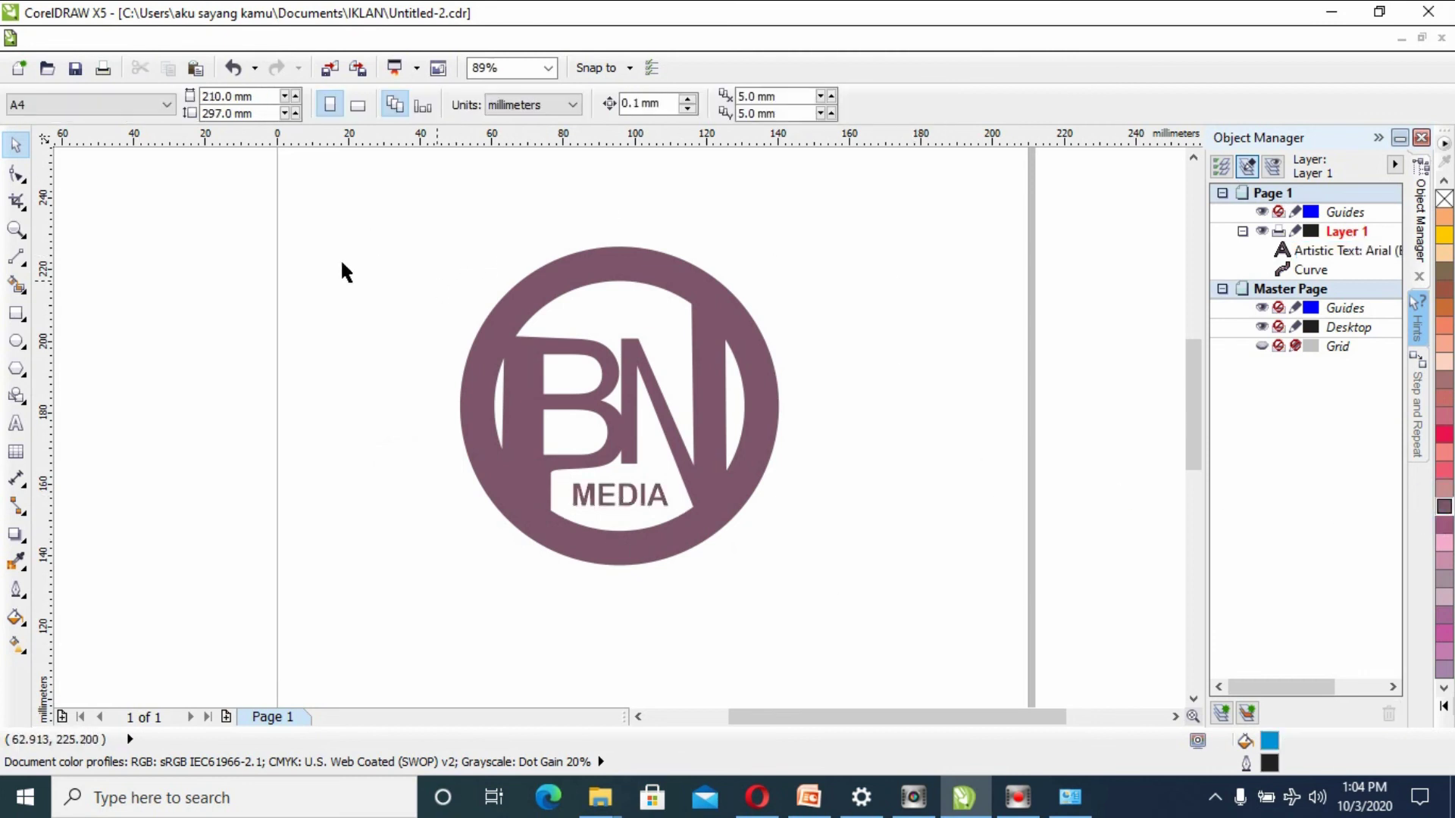
Fill the logo curve and the MEDIA text together with plum C0 M60 Y0 K40
left_click_drag(391, 185, 876, 605)
left_click(1445, 527)
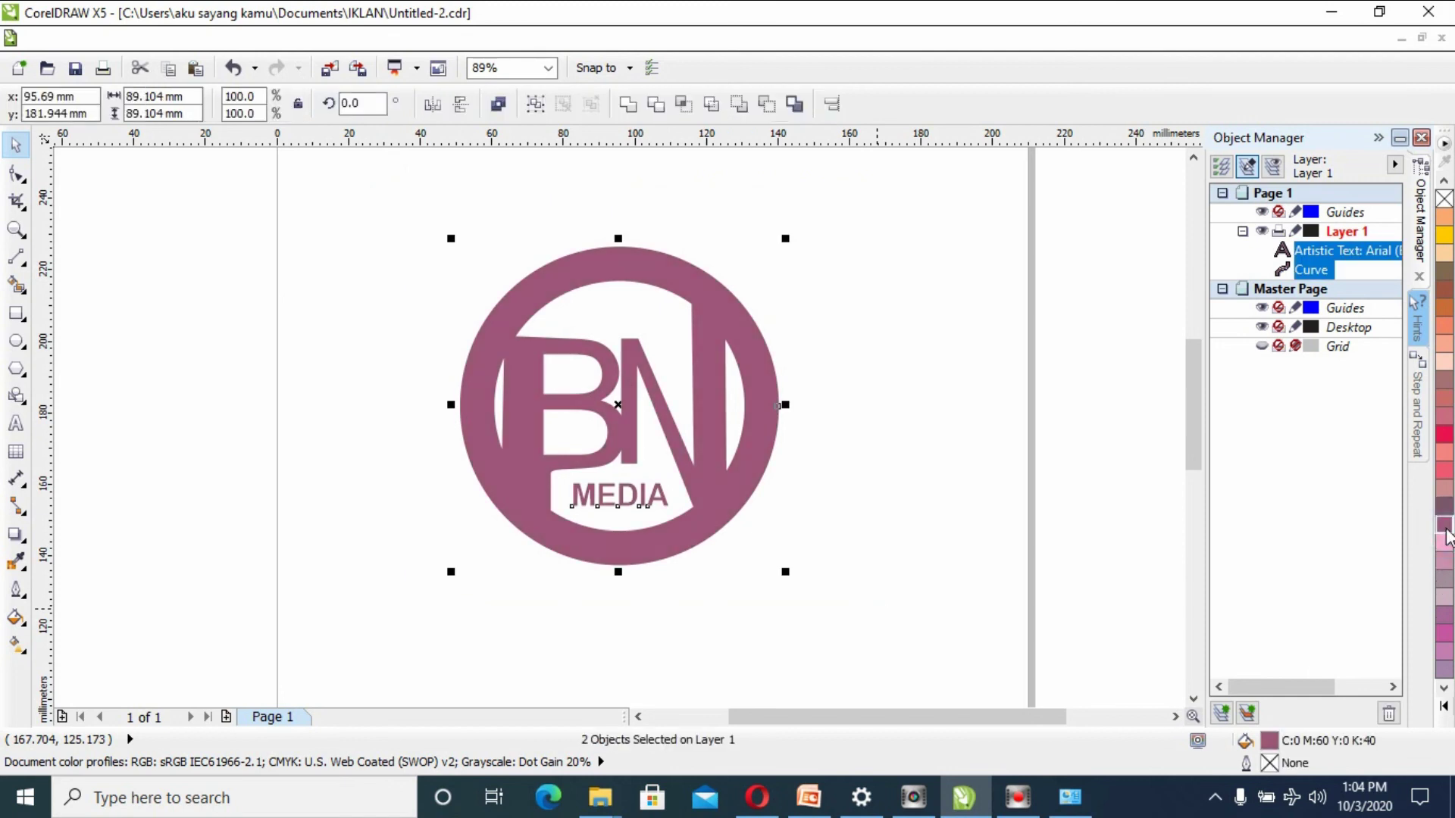
left_click(917, 453)
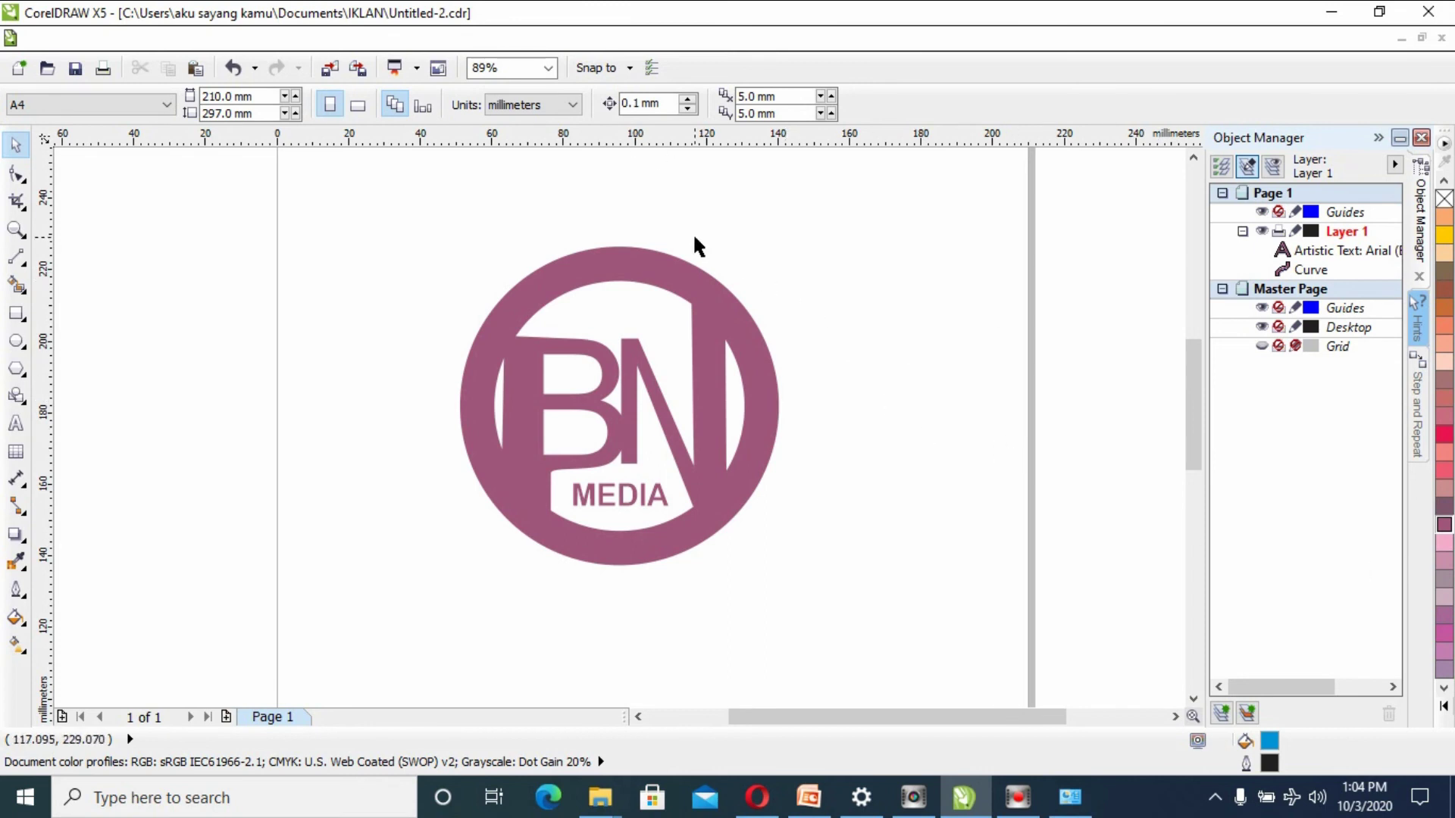
left_click(688, 294)
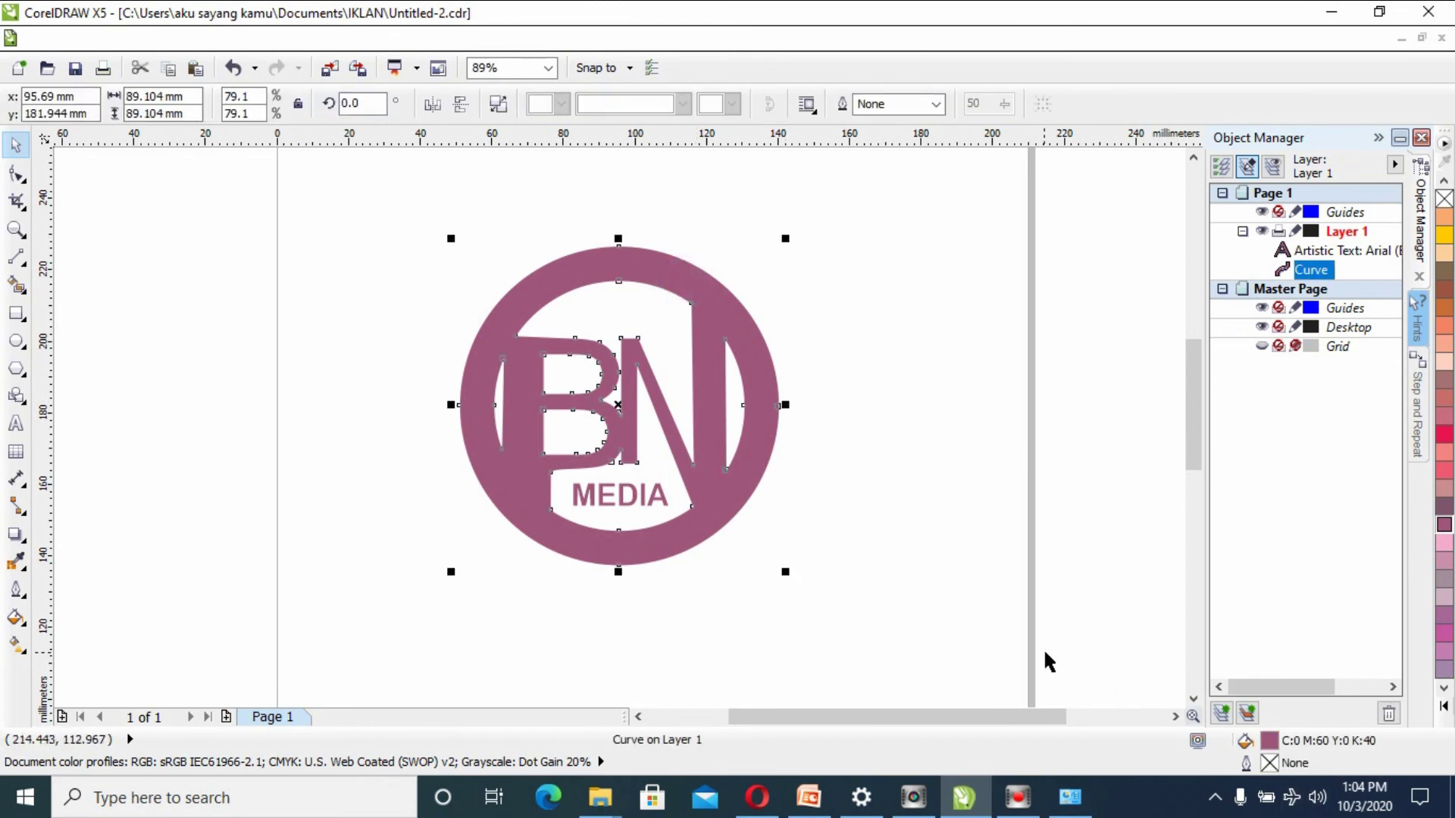
left_click(802, 464)
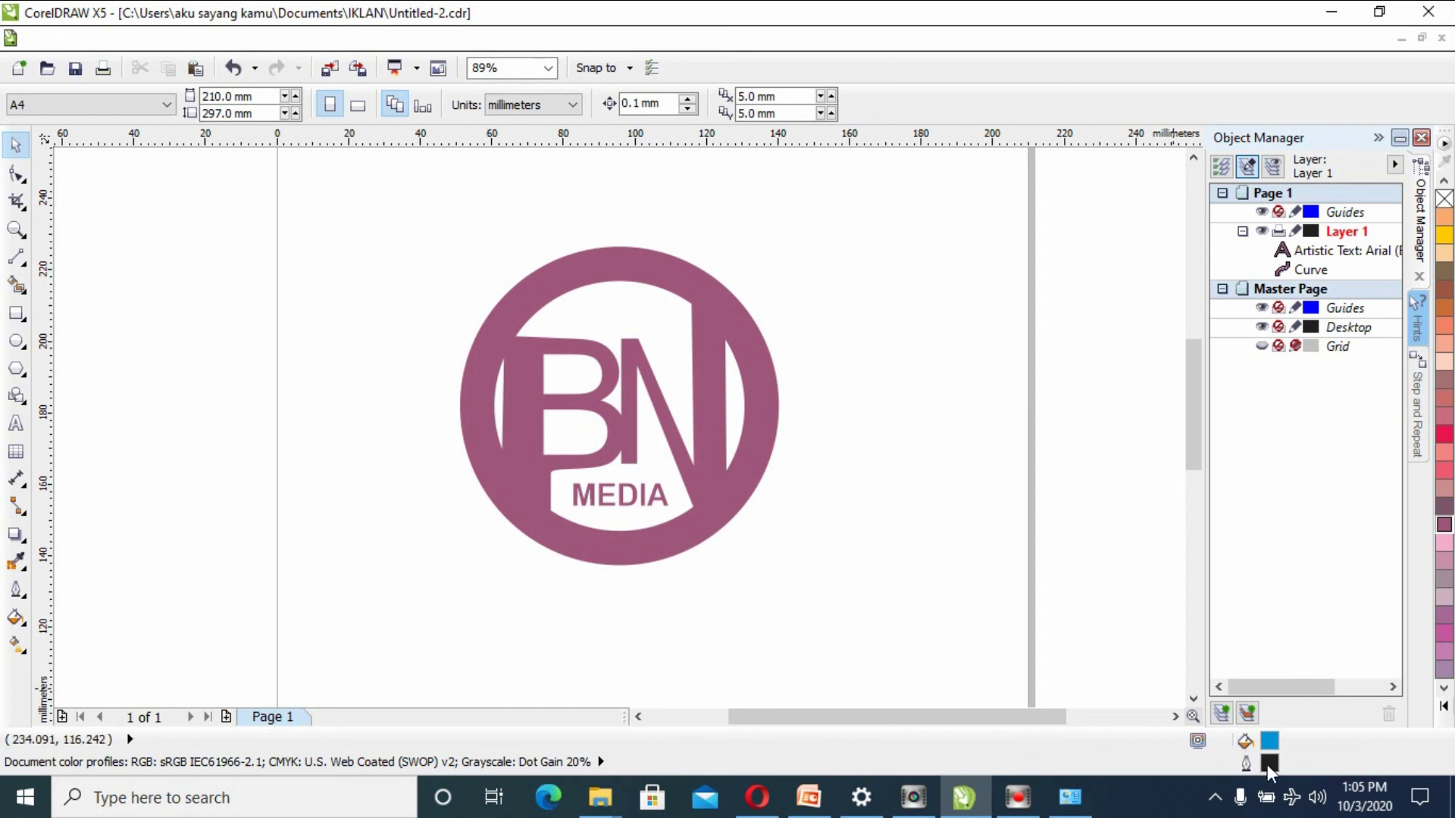
Apply a 16 px outline to the logo curve and the MEDIA text together
left_click_drag(334, 221, 869, 568)
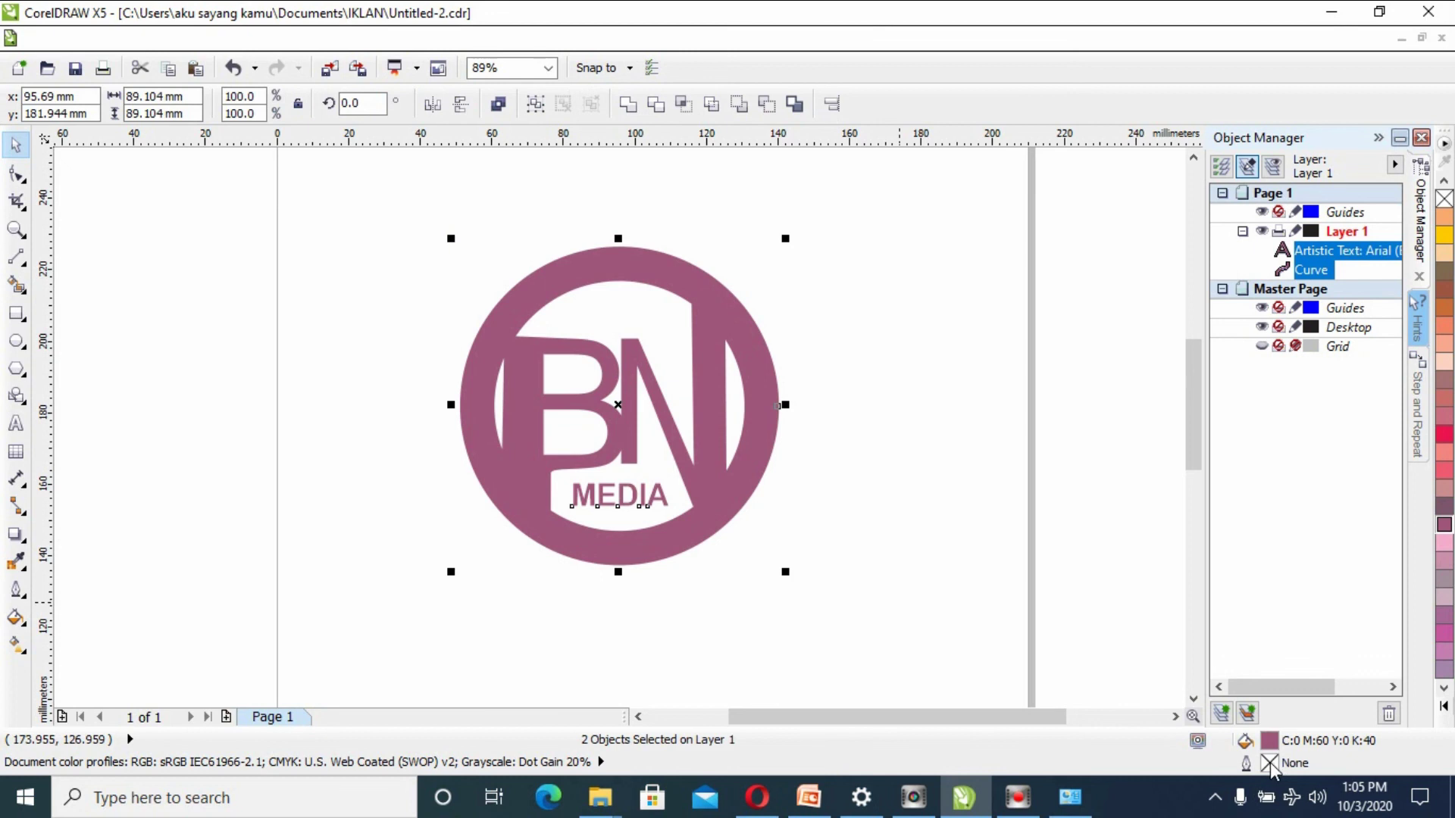
key("F12")
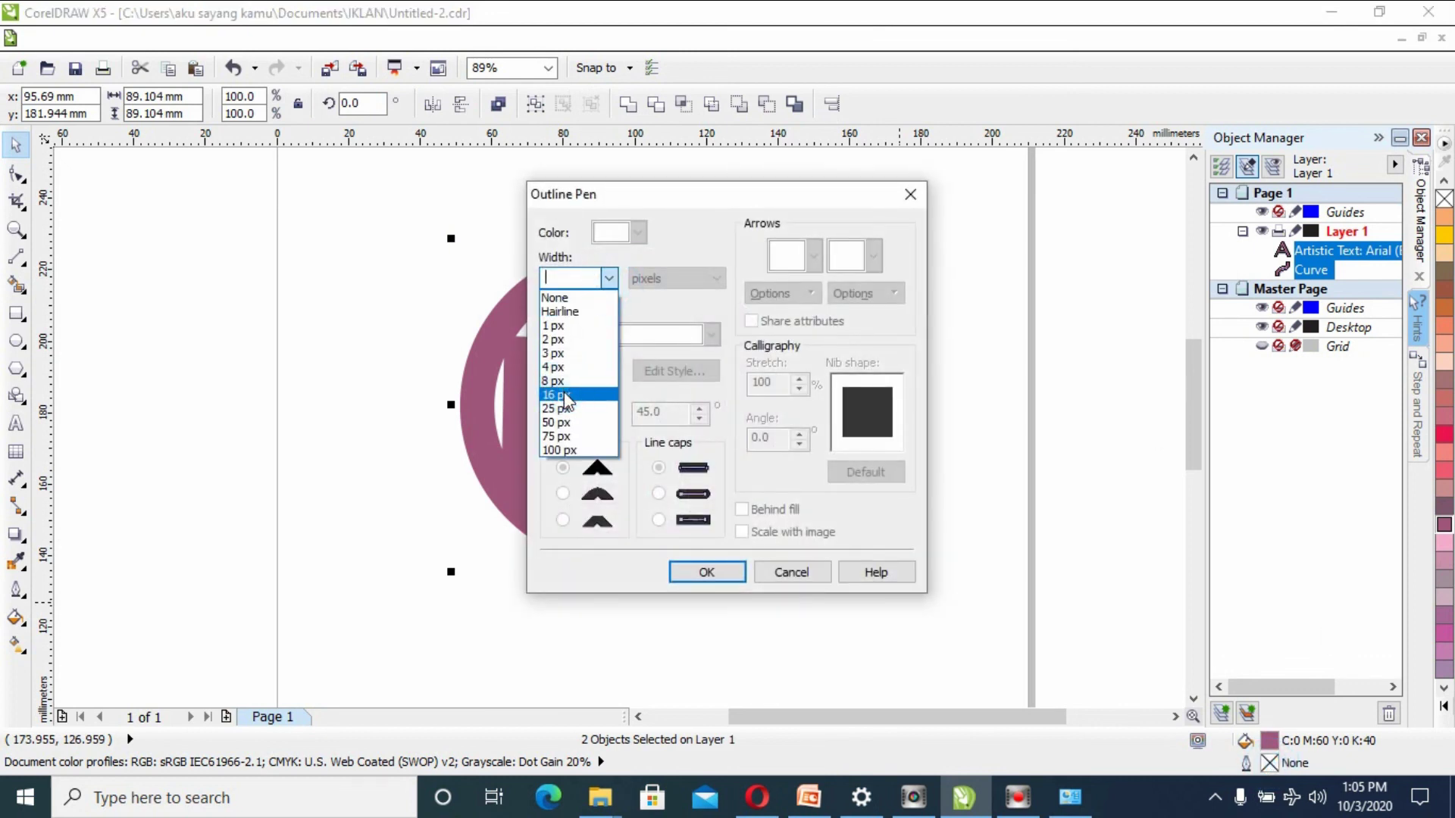
left_click(560, 399)
left_click(703, 573)
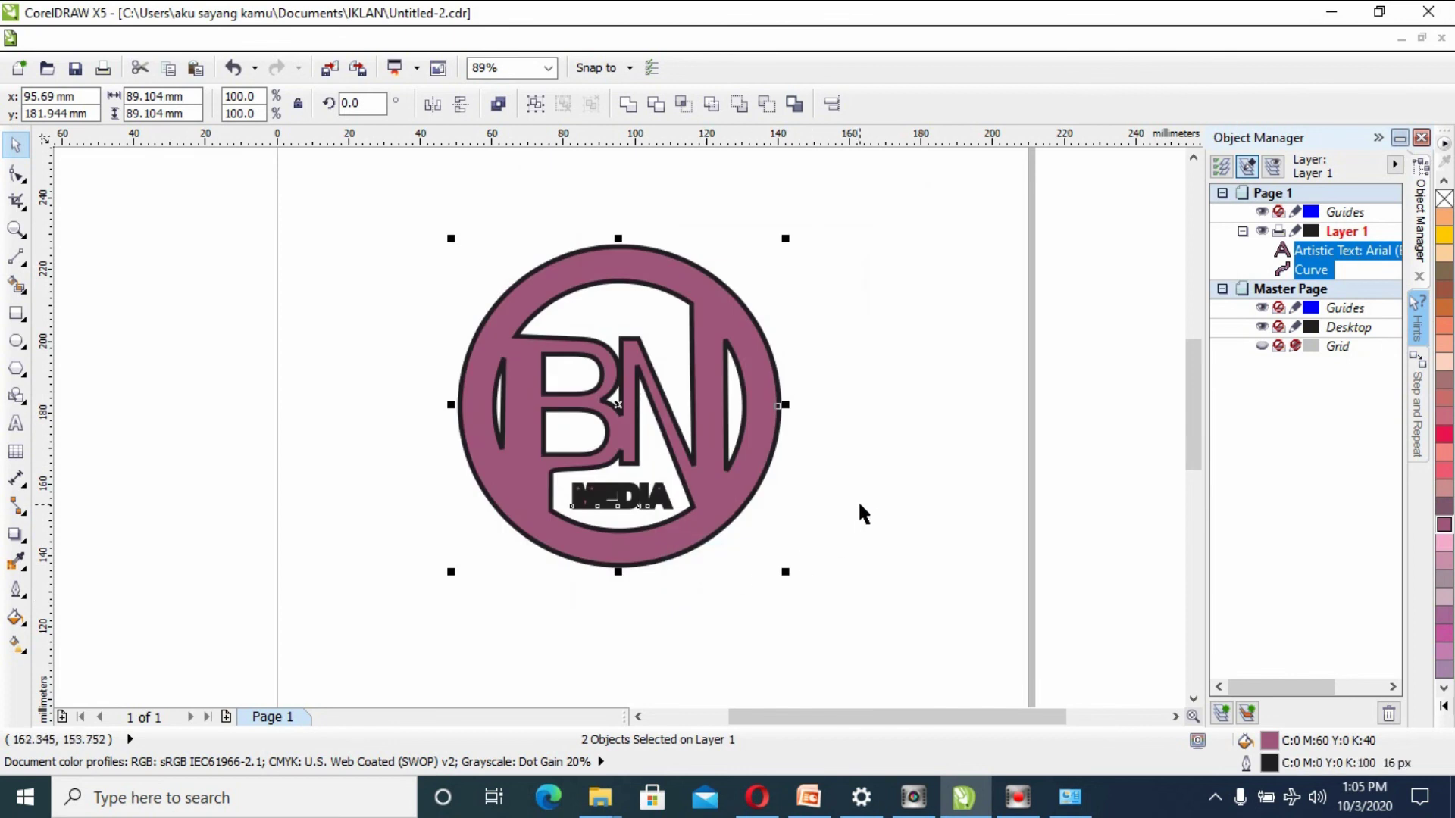
left_click(858, 500)
Try a 4 px outline width on the MEDIA text alone
left_click_drag(858, 498, 778, 530)
left_click_drag(634, 529, 520, 461)
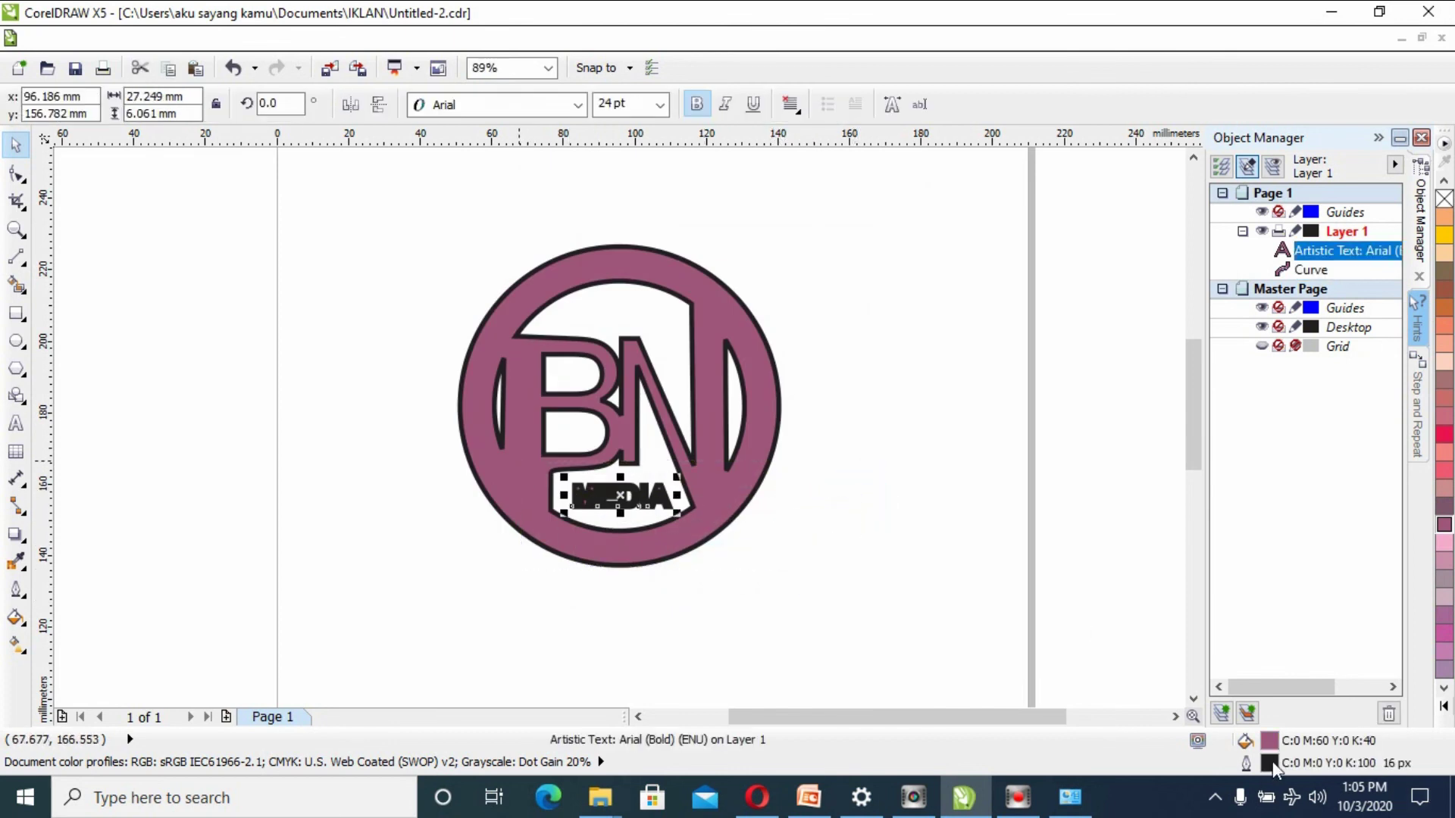
key("F12")
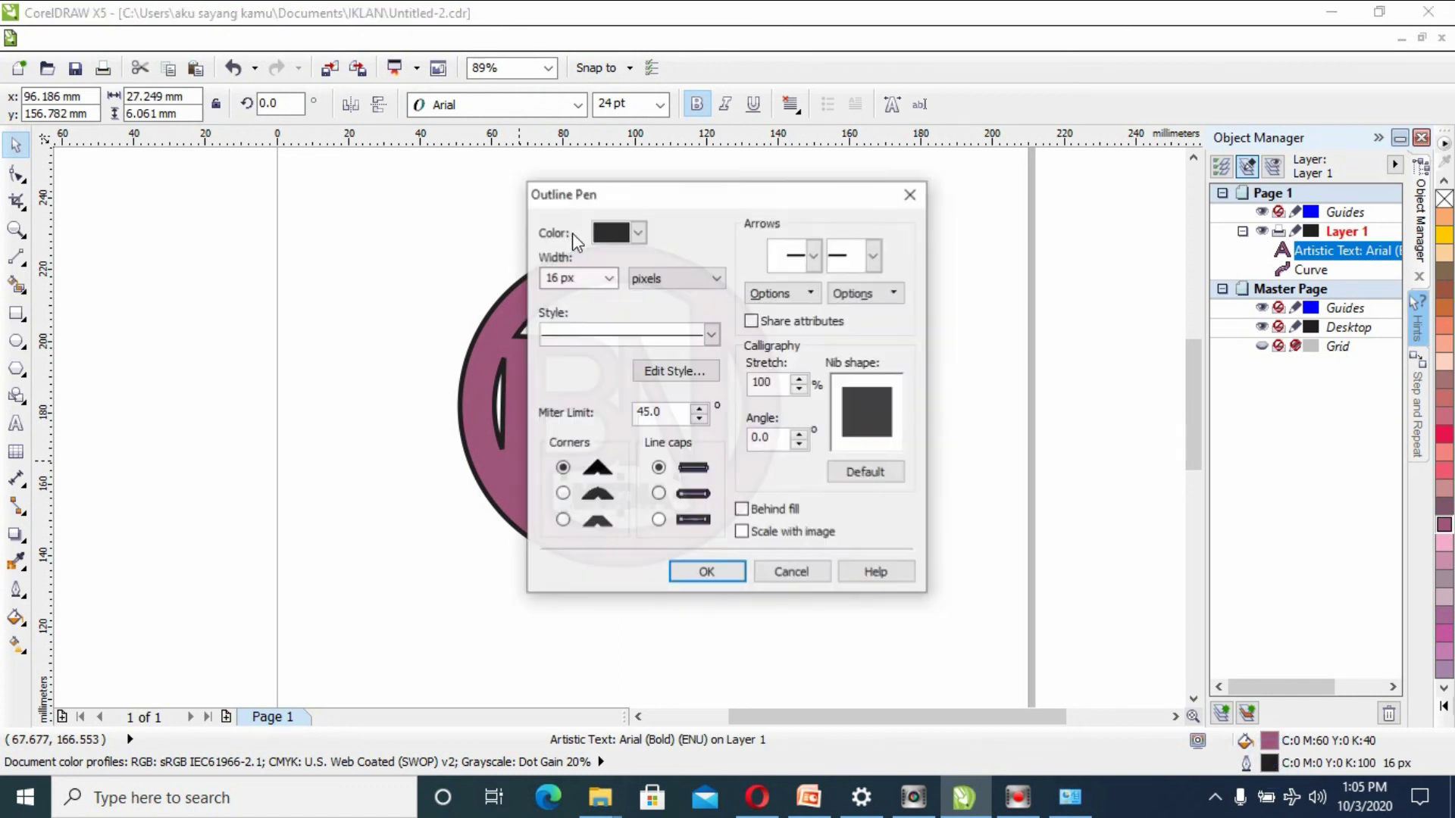
left_click(608, 276)
left_click(583, 369)
left_click(716, 573)
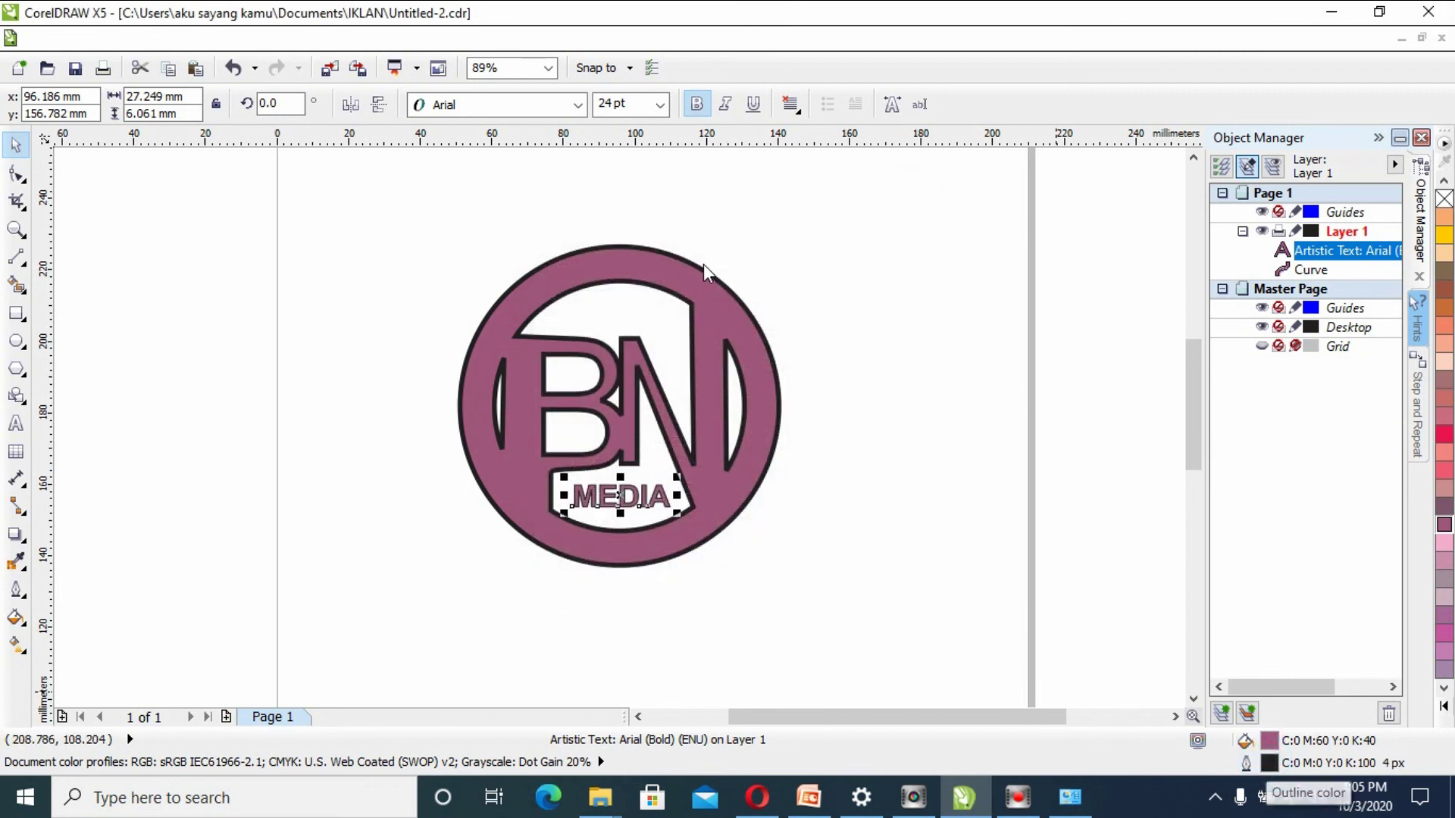
Set the MEDIA text's outline width to 8 px and deselect it
key("F12")
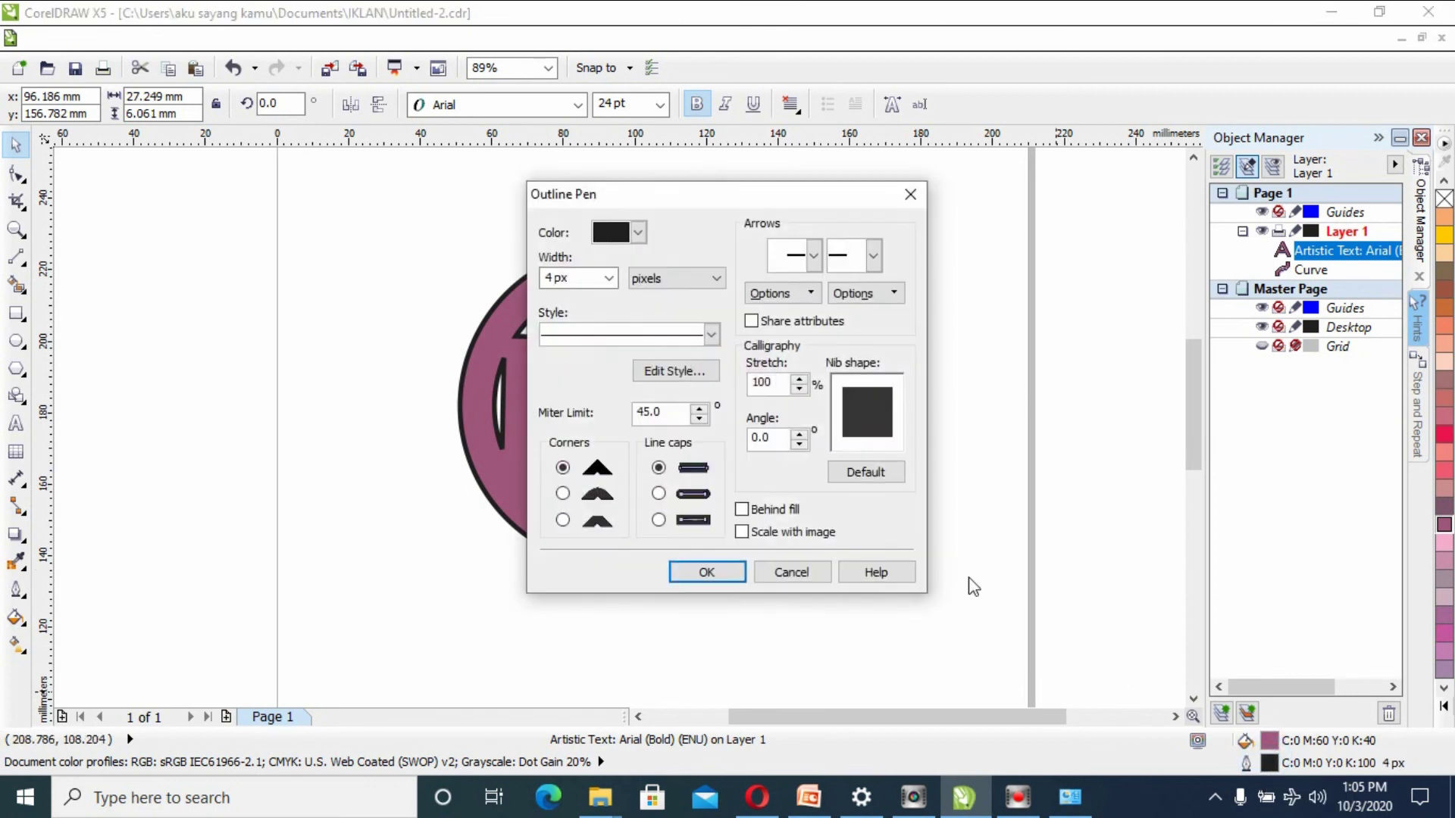
left_click(608, 278)
left_click(561, 379)
left_click(702, 569)
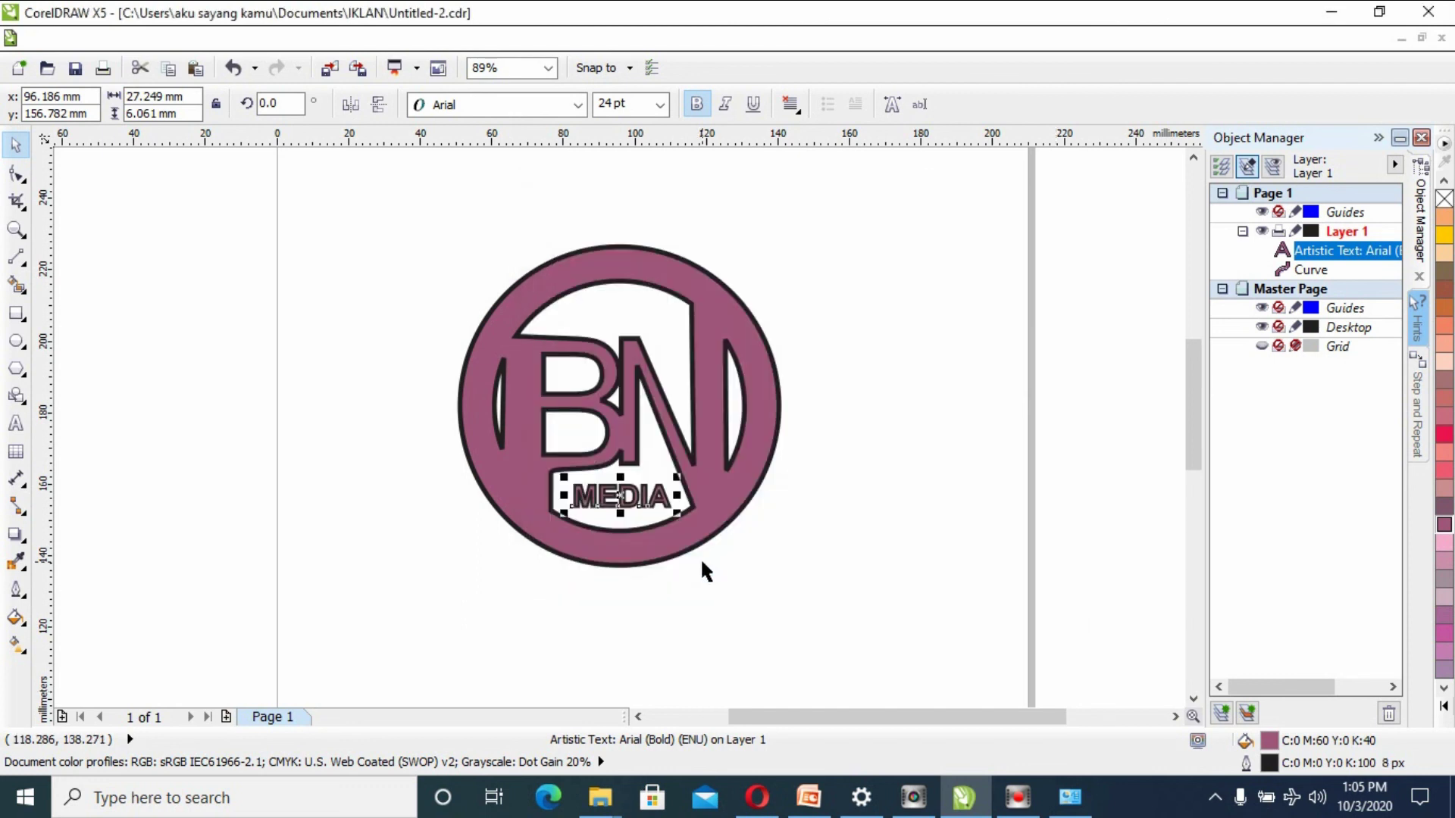
left_click(850, 544)
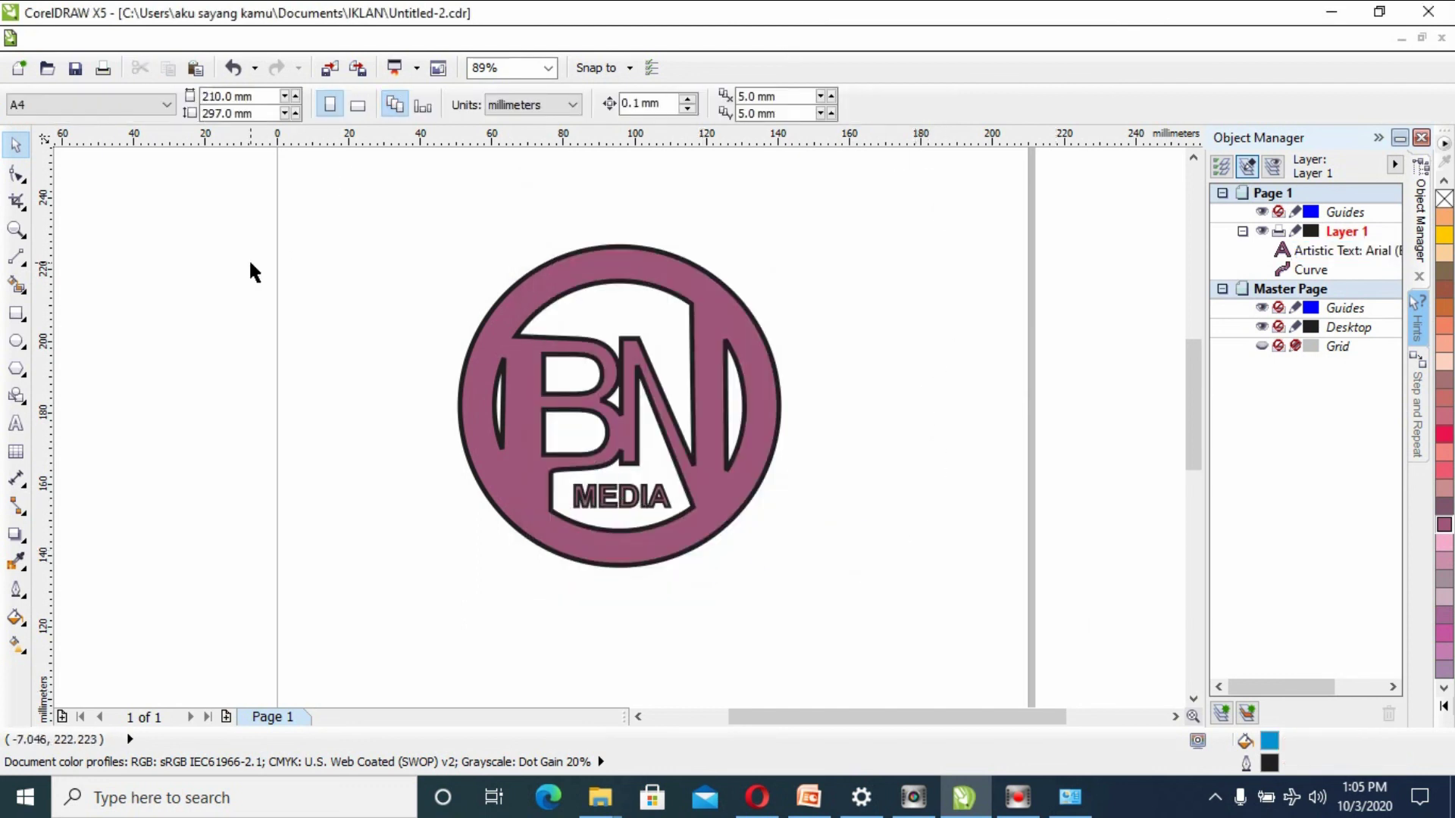